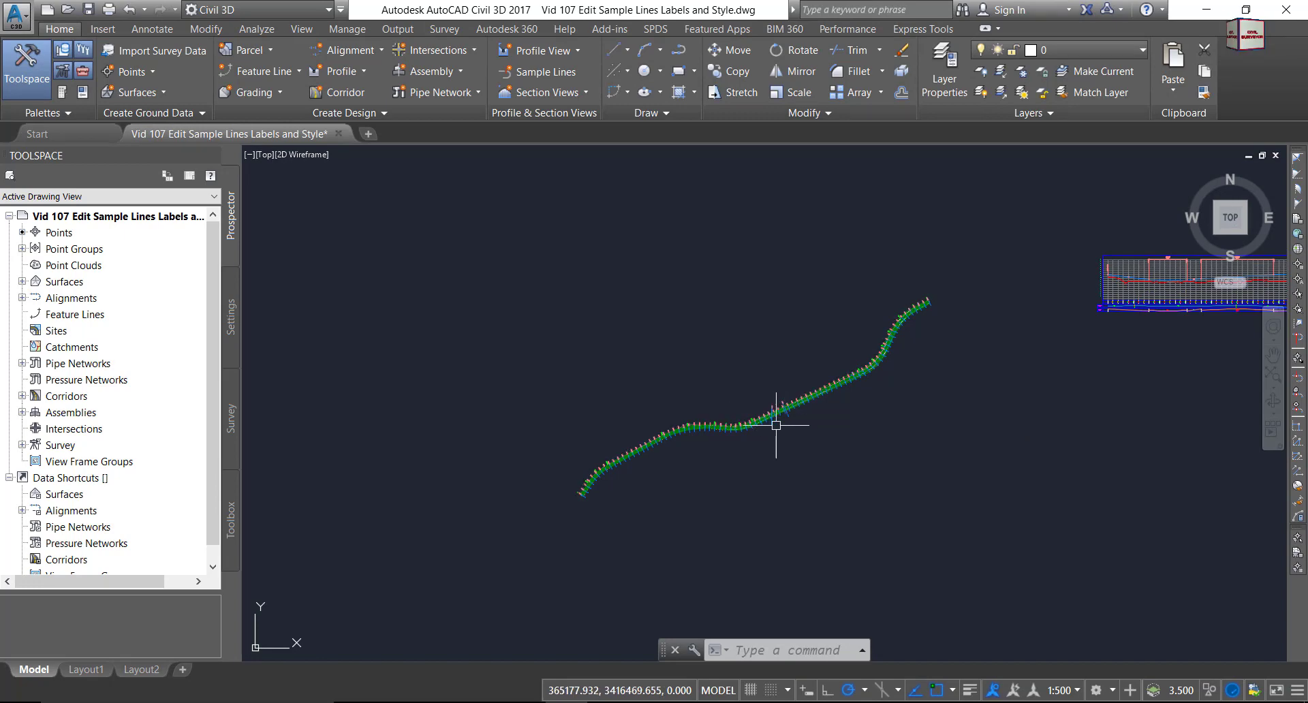
Zoom and pan the corridor view to frame the sample line labels from 1+125 to 1+200.
scroll(784, 410, up, 4)
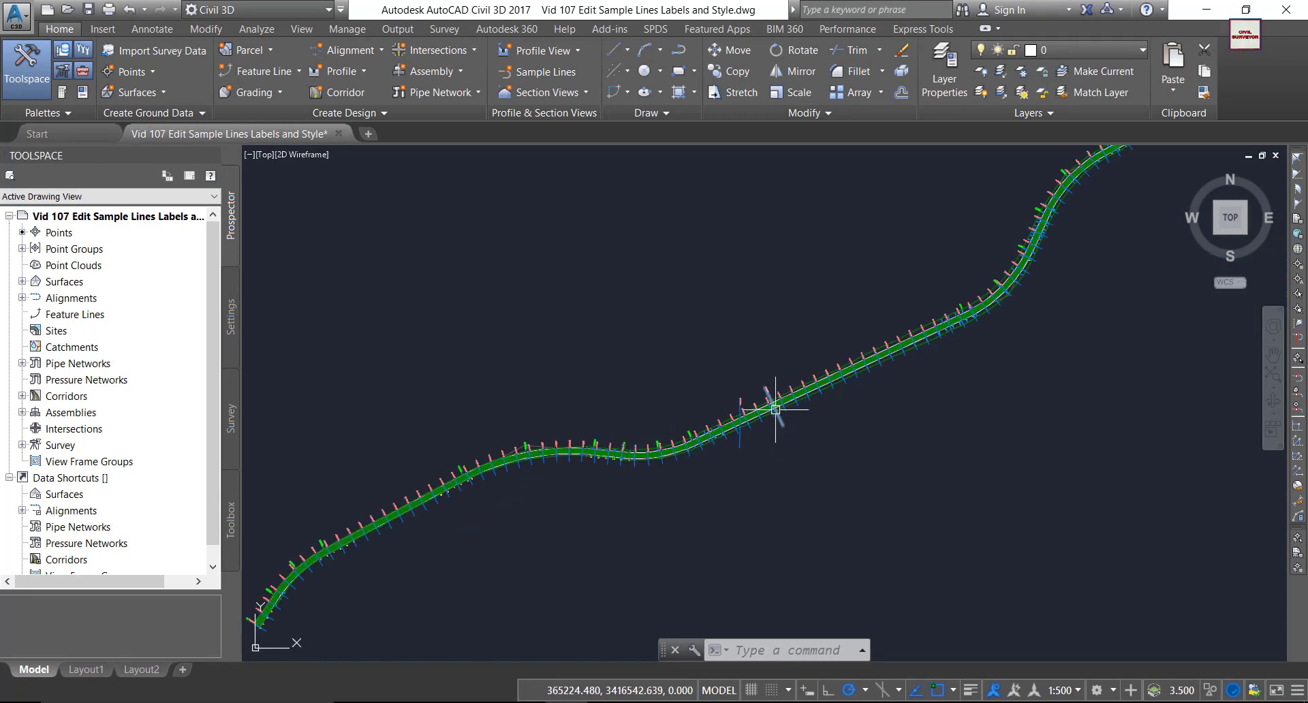
scroll(763, 395, down, 2)
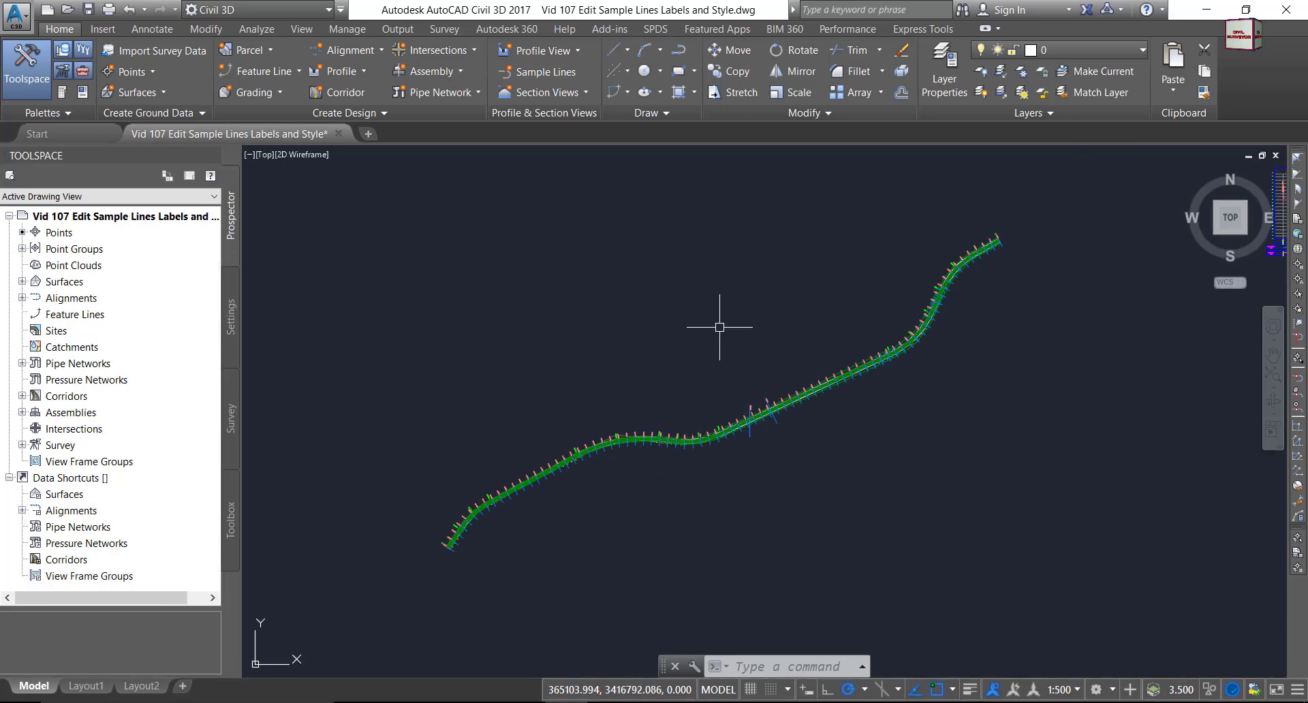
mouse_move(388, 201)
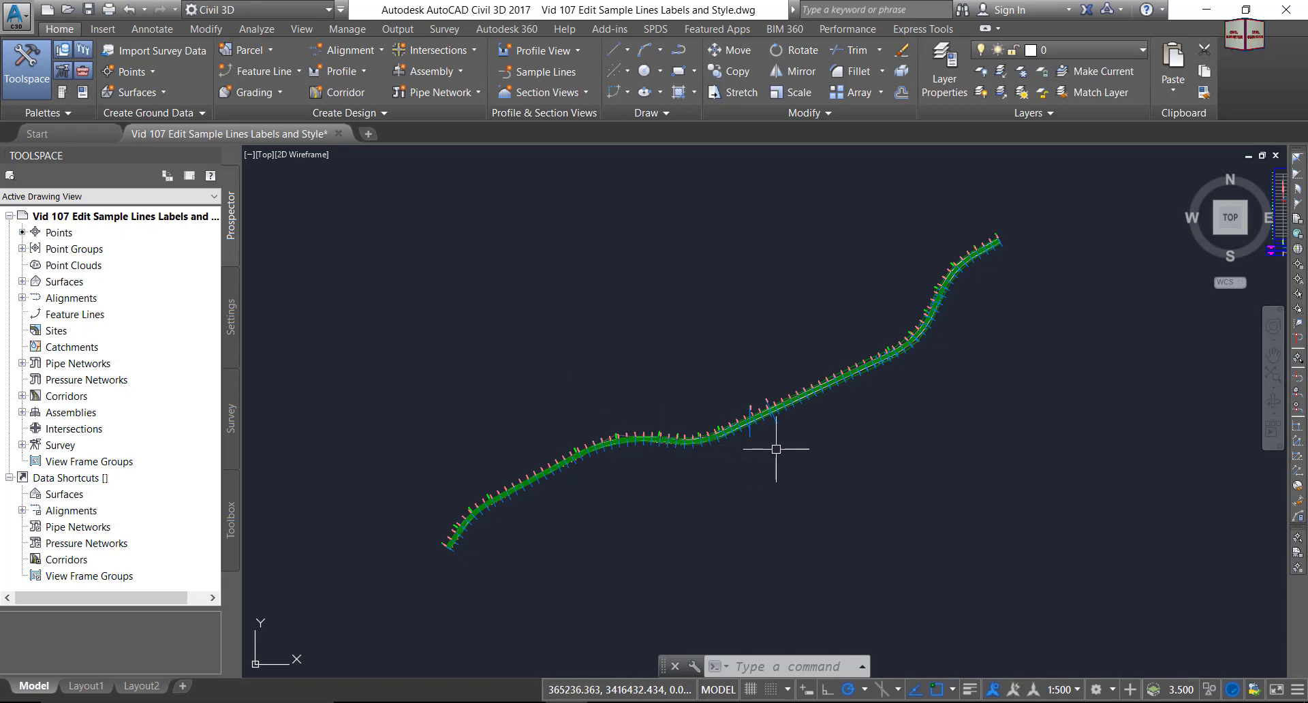
scroll(802, 389, up, 5)
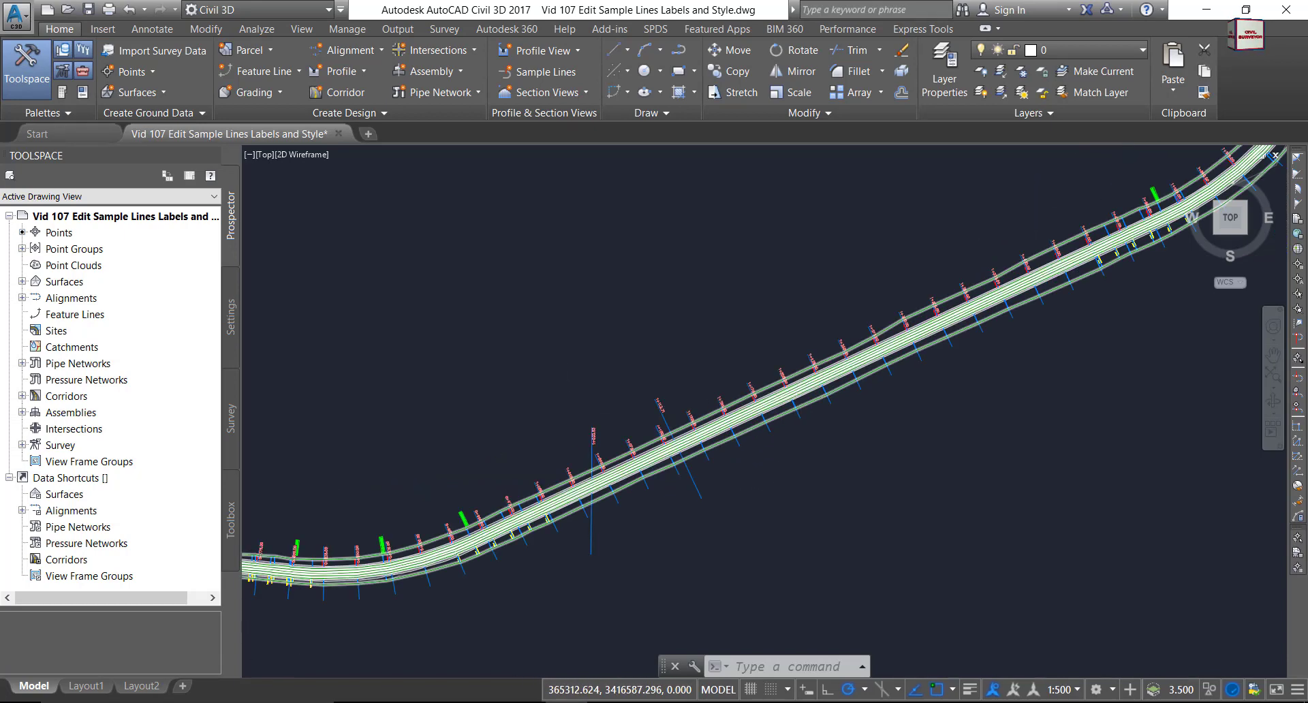
scroll(817, 382, up, 5)
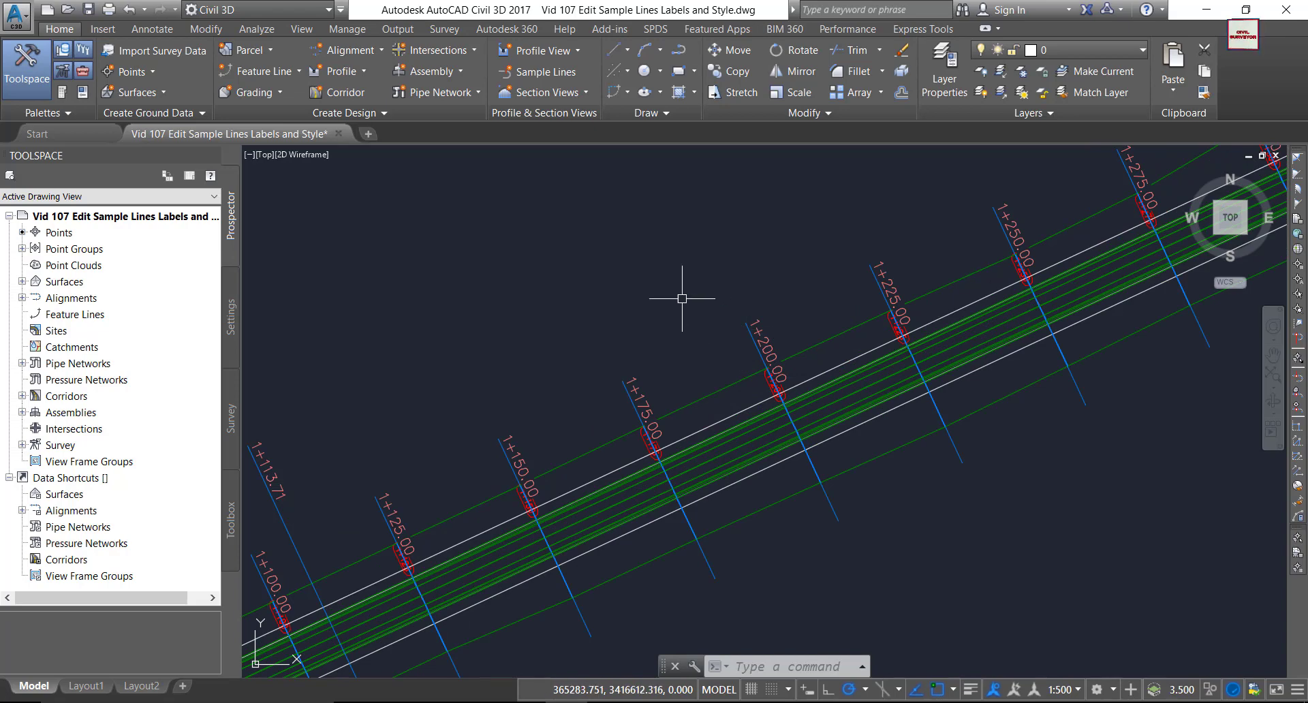
mouse_move(682, 298)
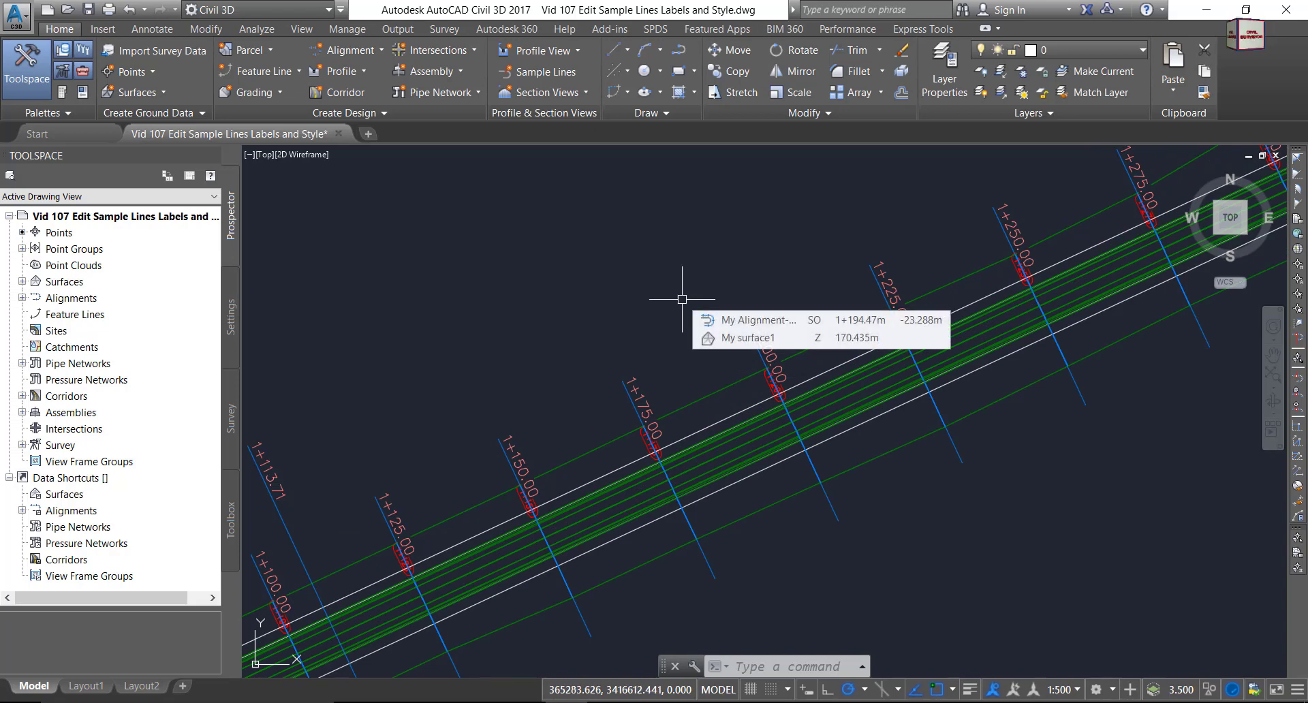
scroll(659, 286, up, 4)
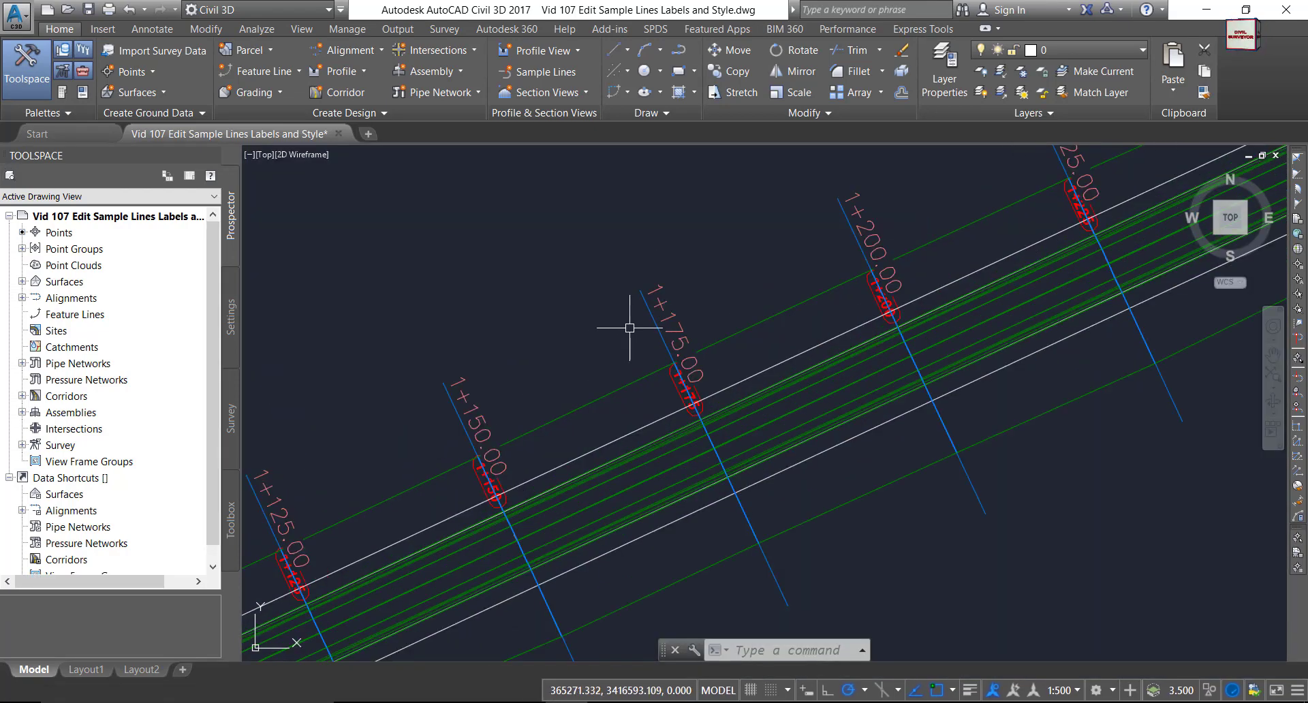
middle_drag(629, 328, 628, 262)
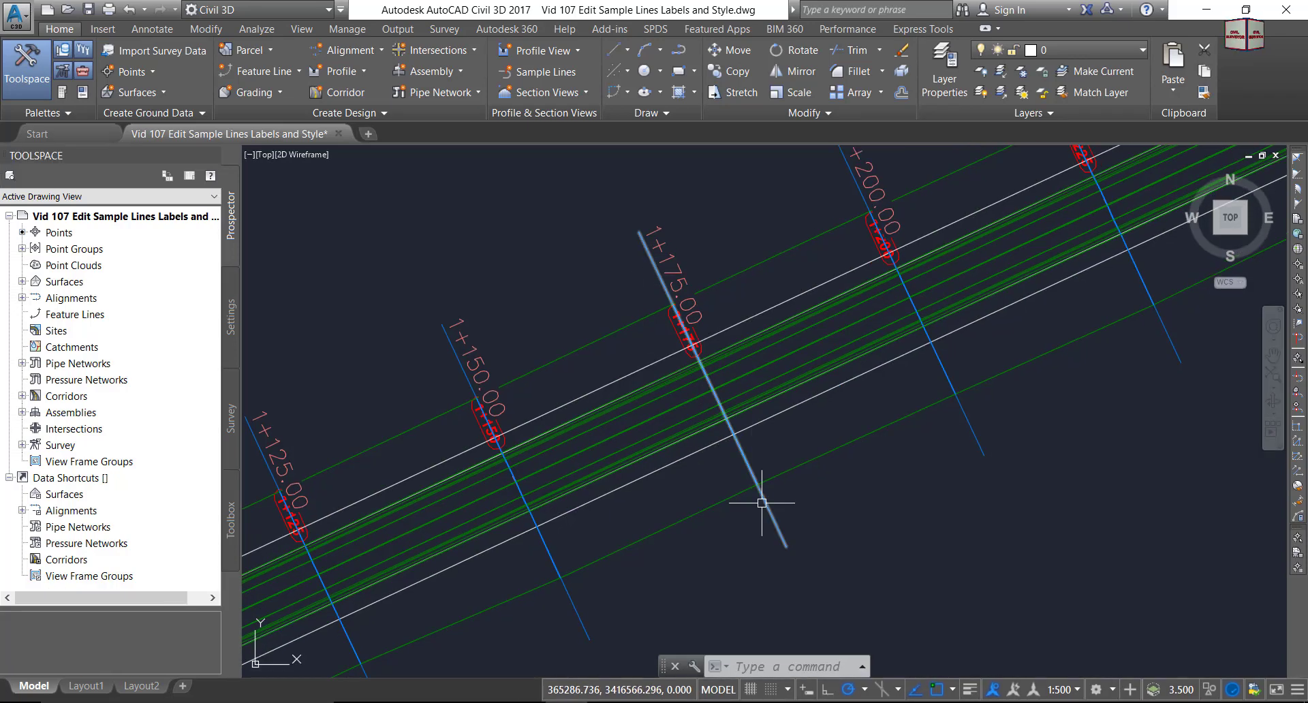
Select the sample line at station 1+175.
click(771, 516)
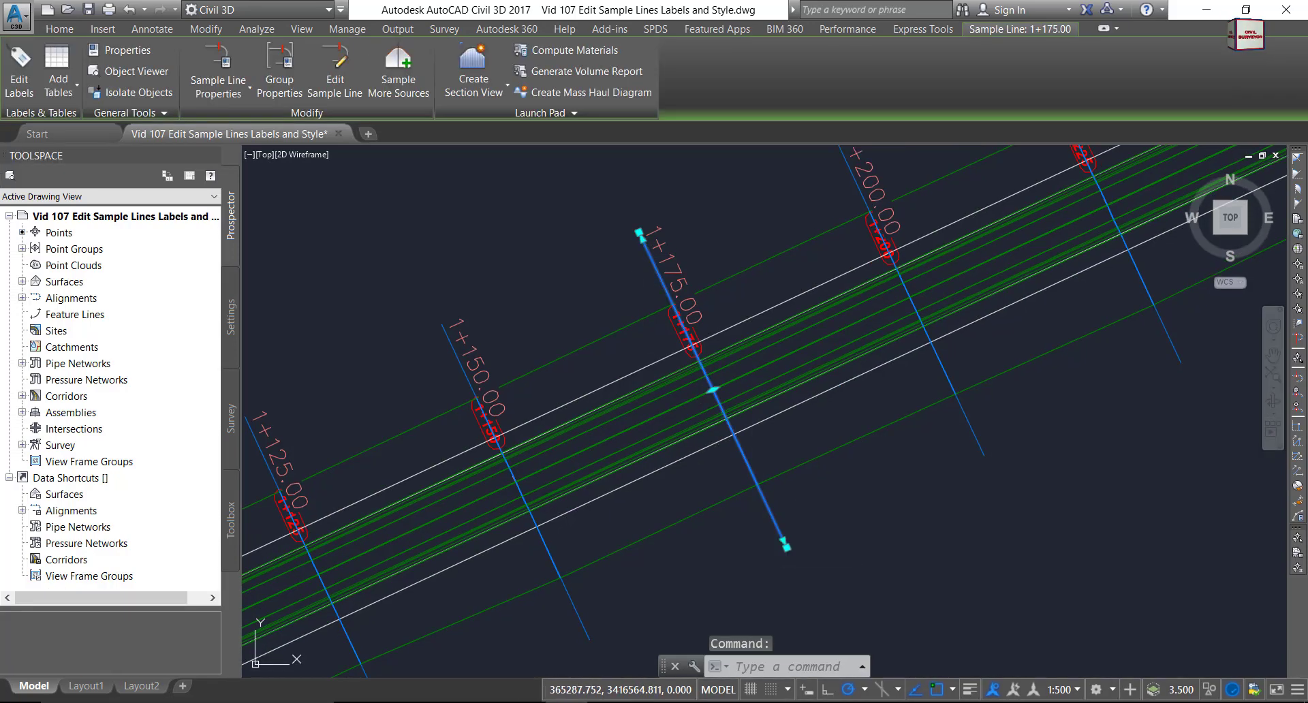
key(Escape)
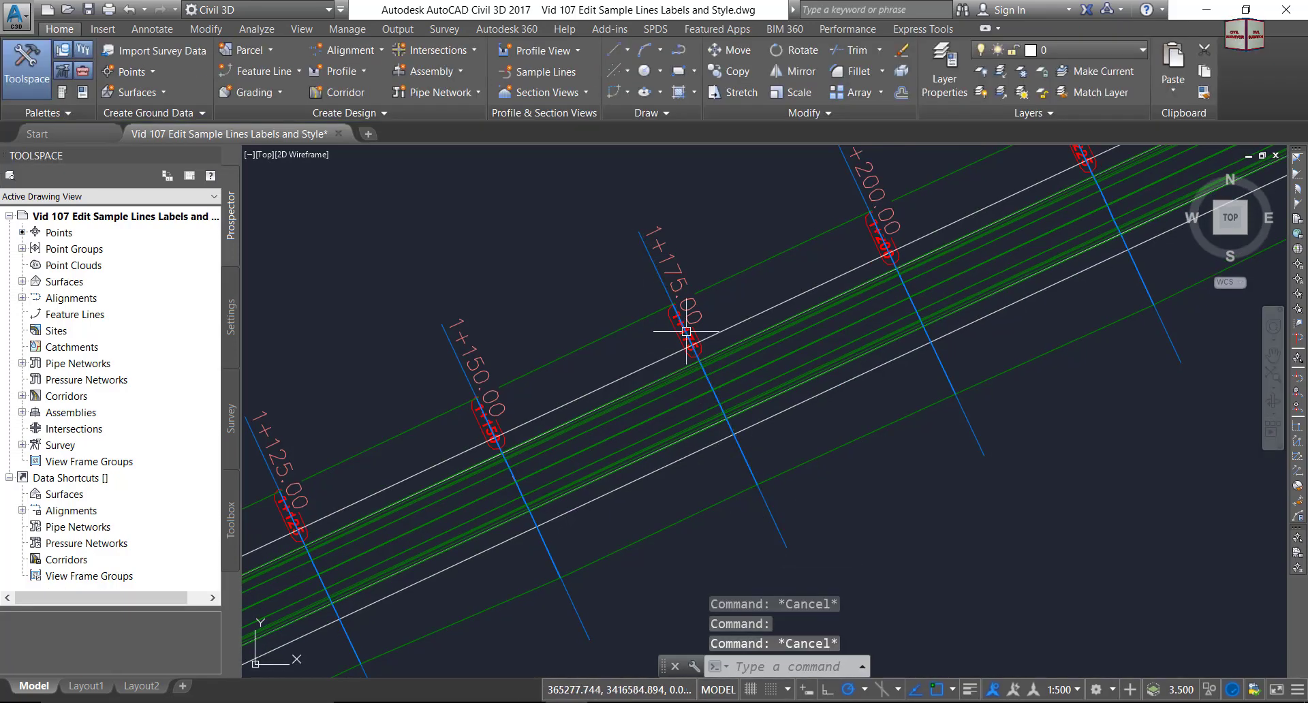
click(674, 259)
key(Escape)
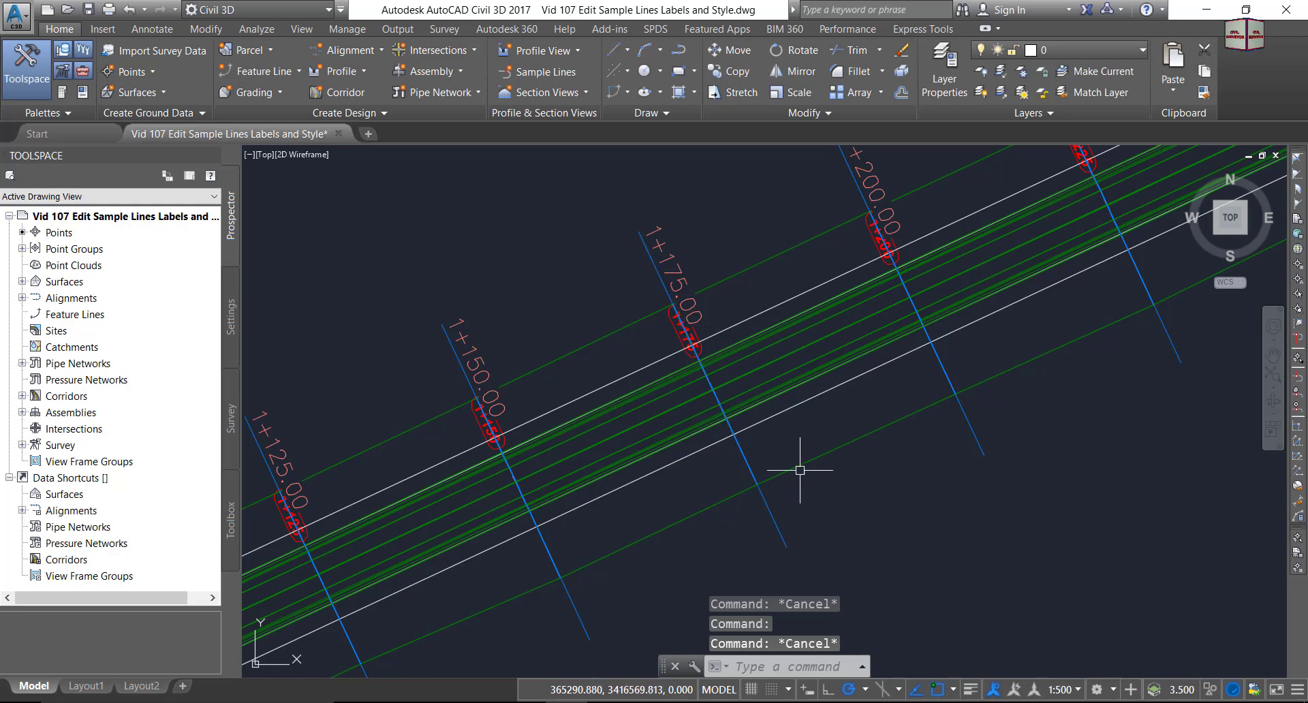
scroll(780, 516, down, 1)
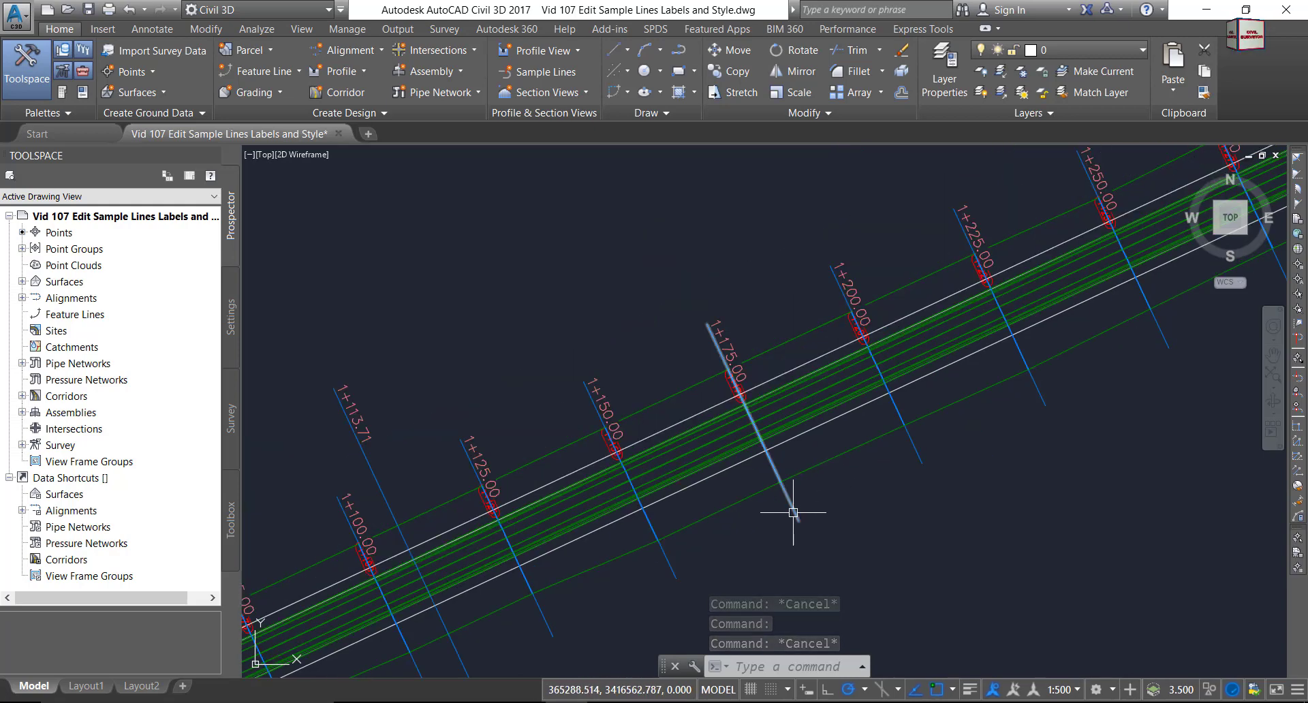
click(795, 514)
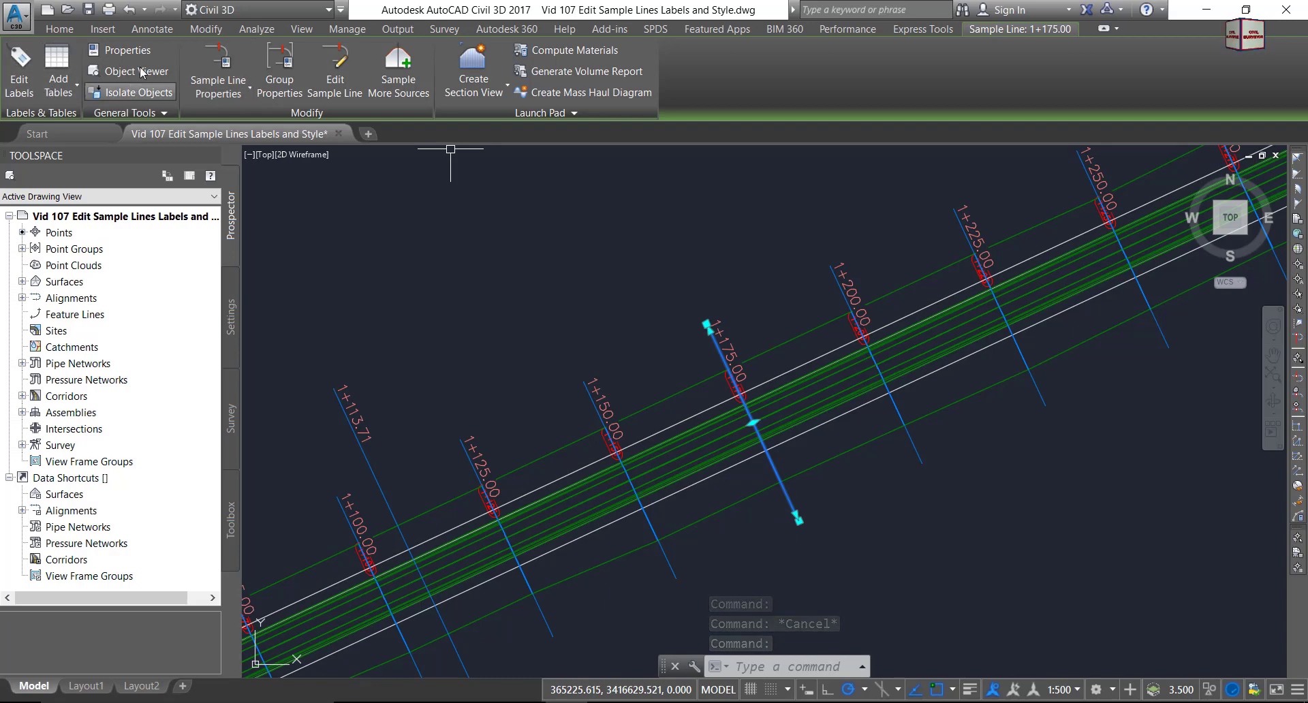
Look through the Sample Line Properties and Group Properties options on the Sample Line ribbon.
click(250, 91)
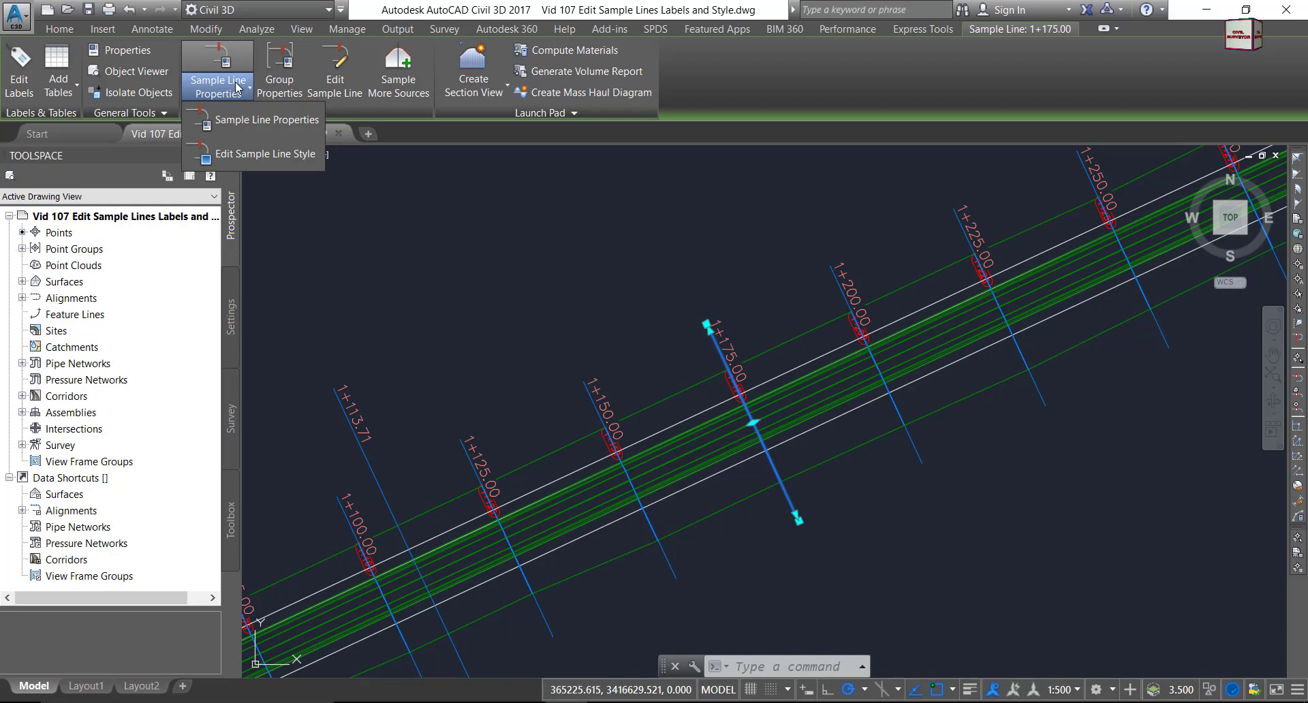
click(236, 85)
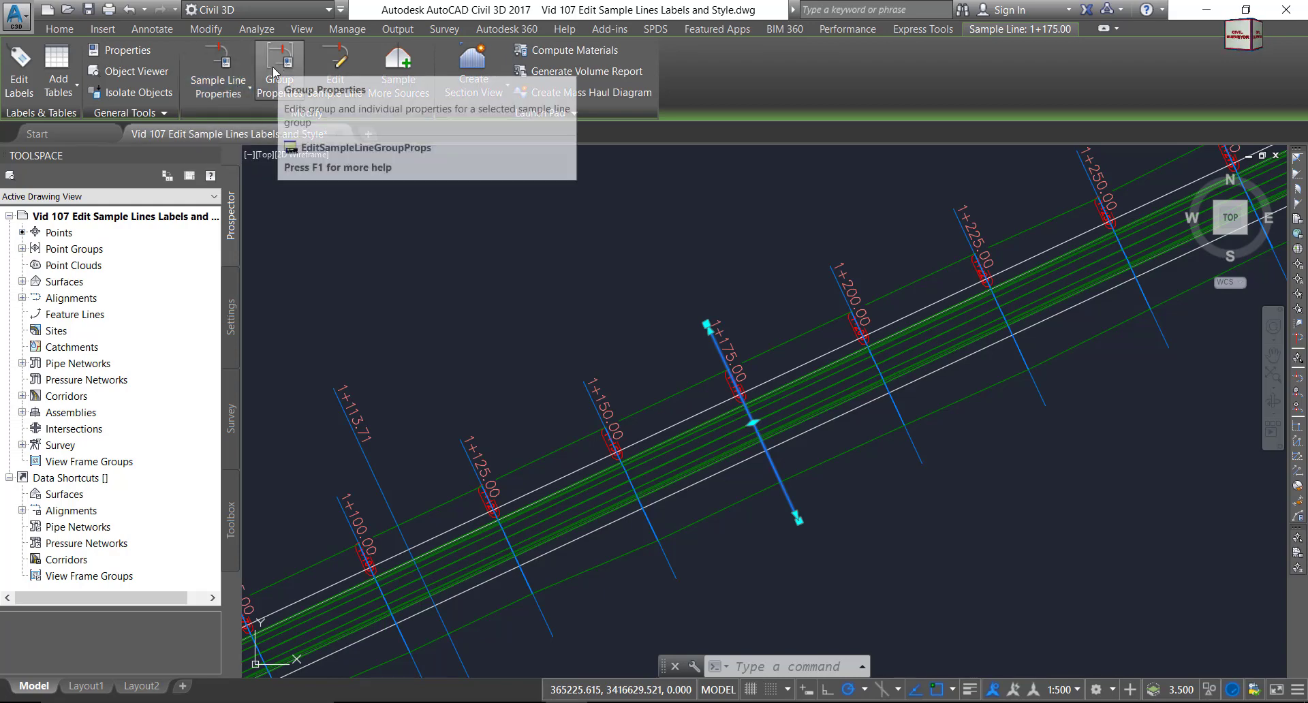
click(290, 95)
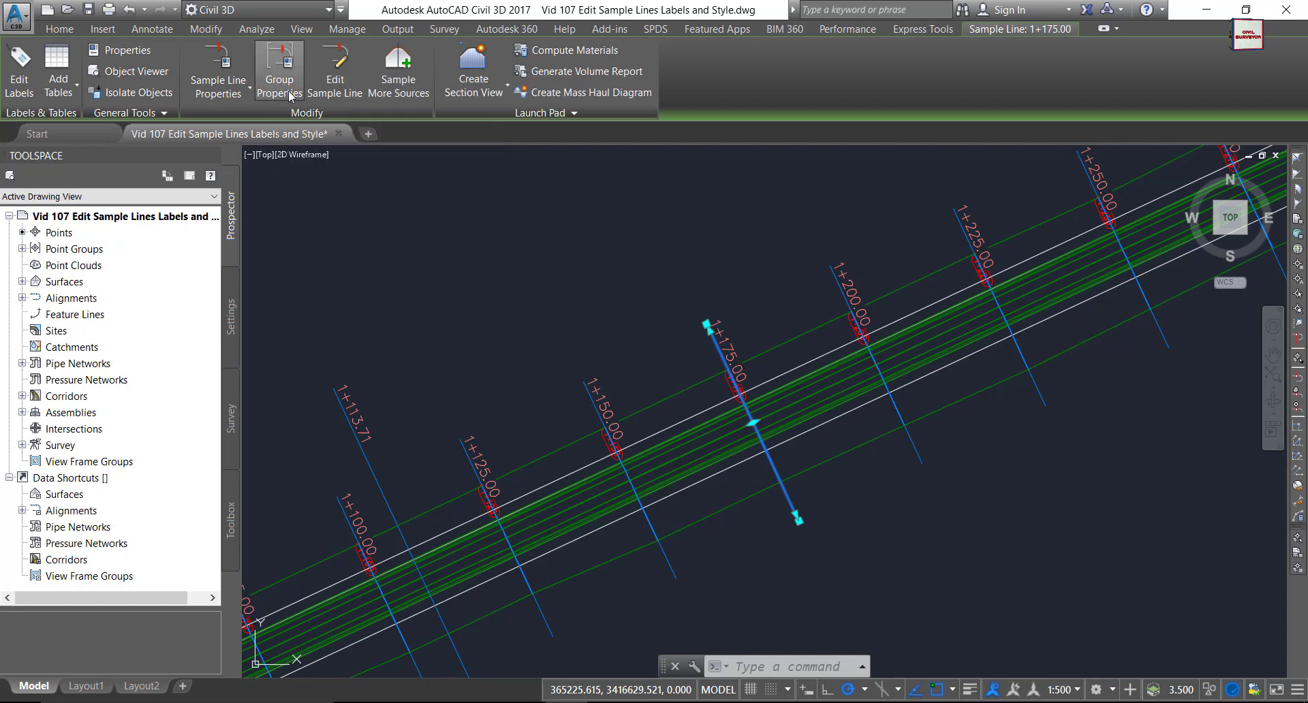
click(278, 89)
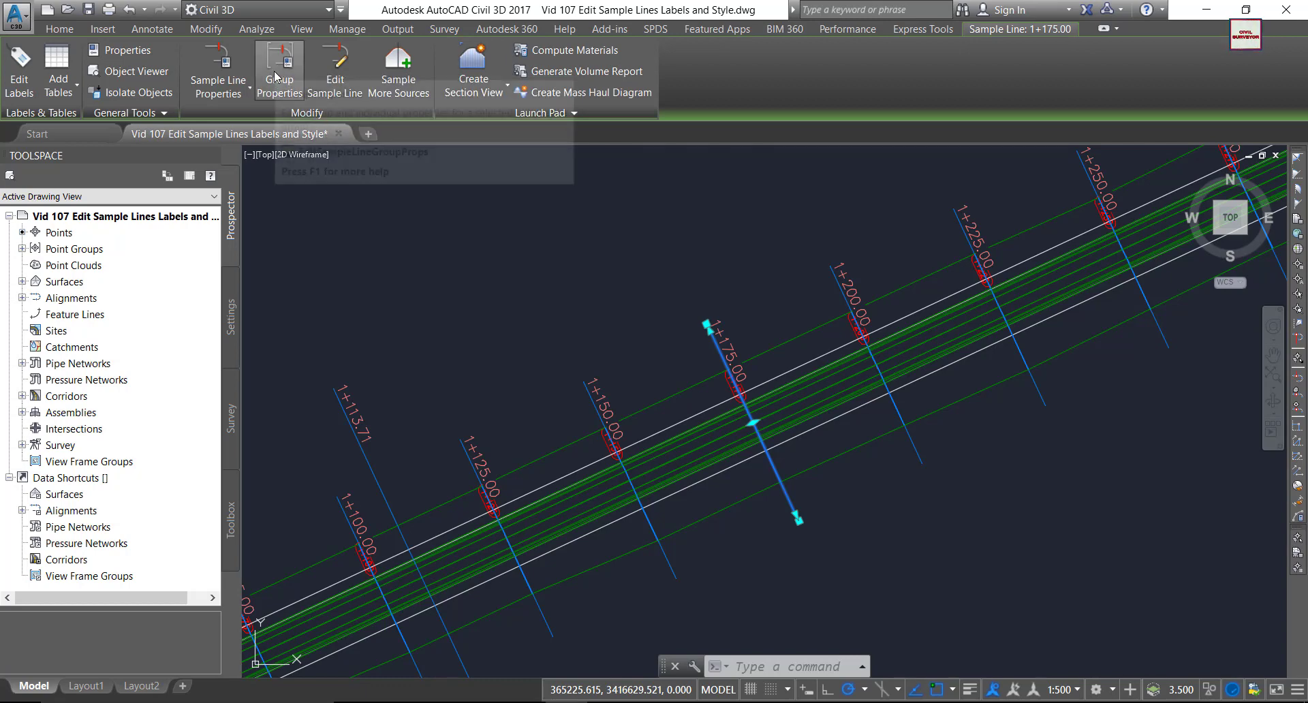
scroll(631, 292, down, 2)
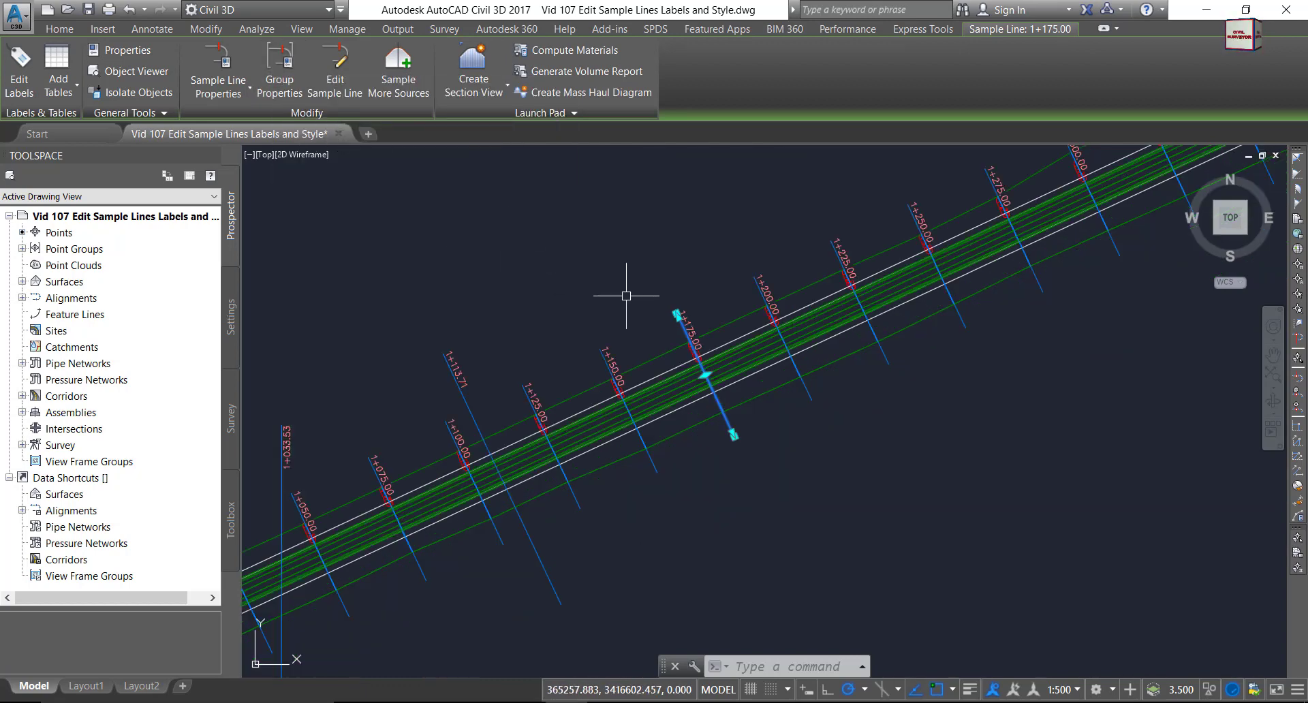
scroll(666, 268, down, 2)
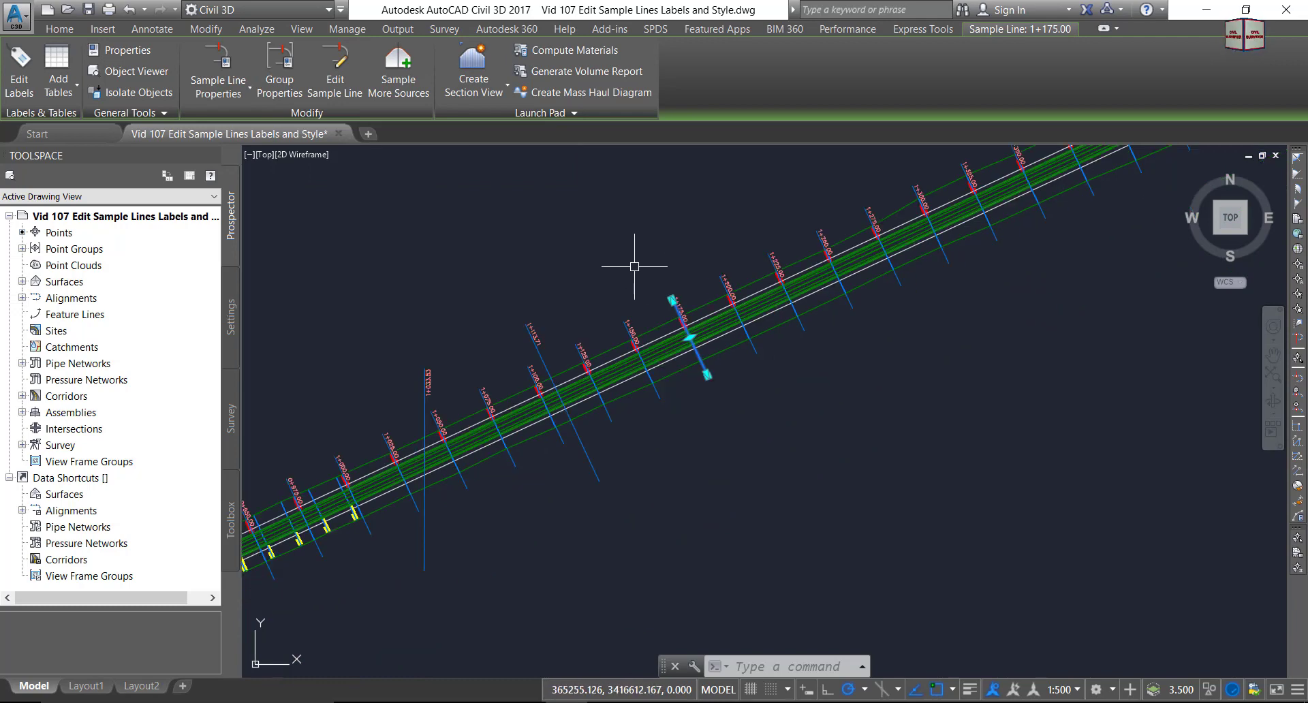
scroll(636, 268, up, 2)
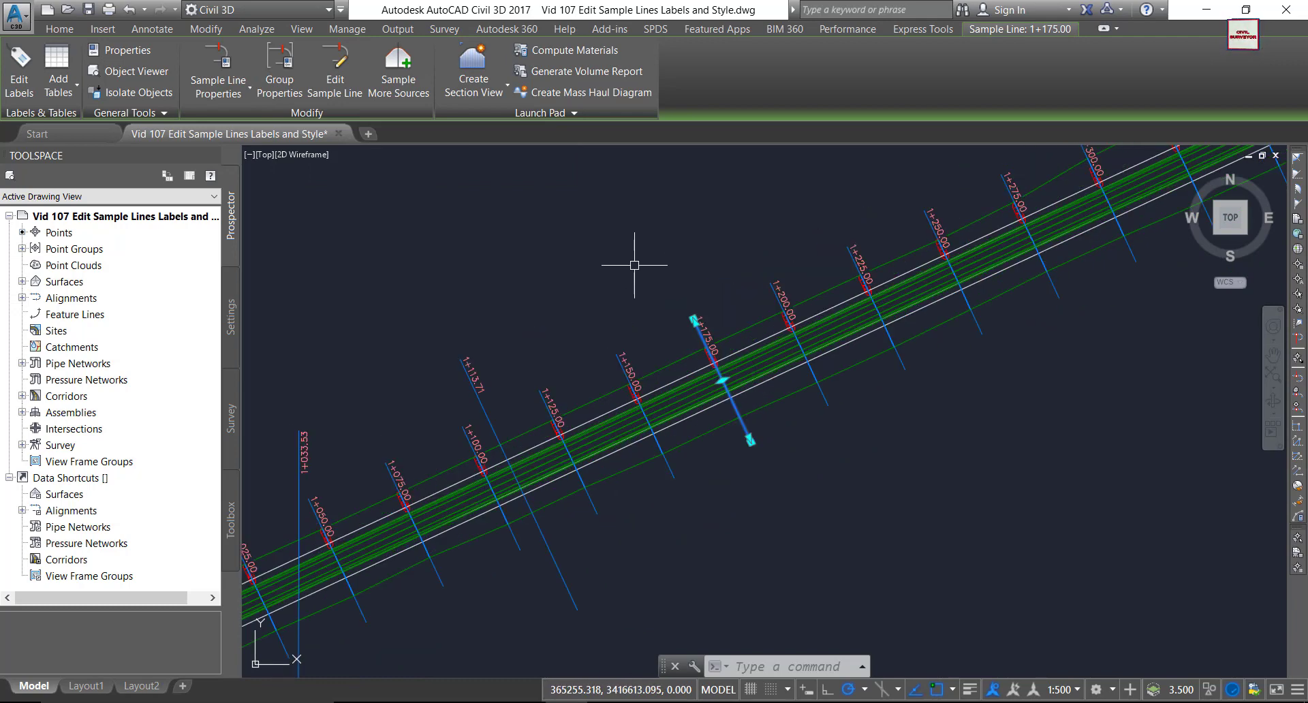
Open Group Properties for SL Collection -001 and browse its Information, Sample Lines, Sections, Section Views and Material List tabs.
click(284, 64)
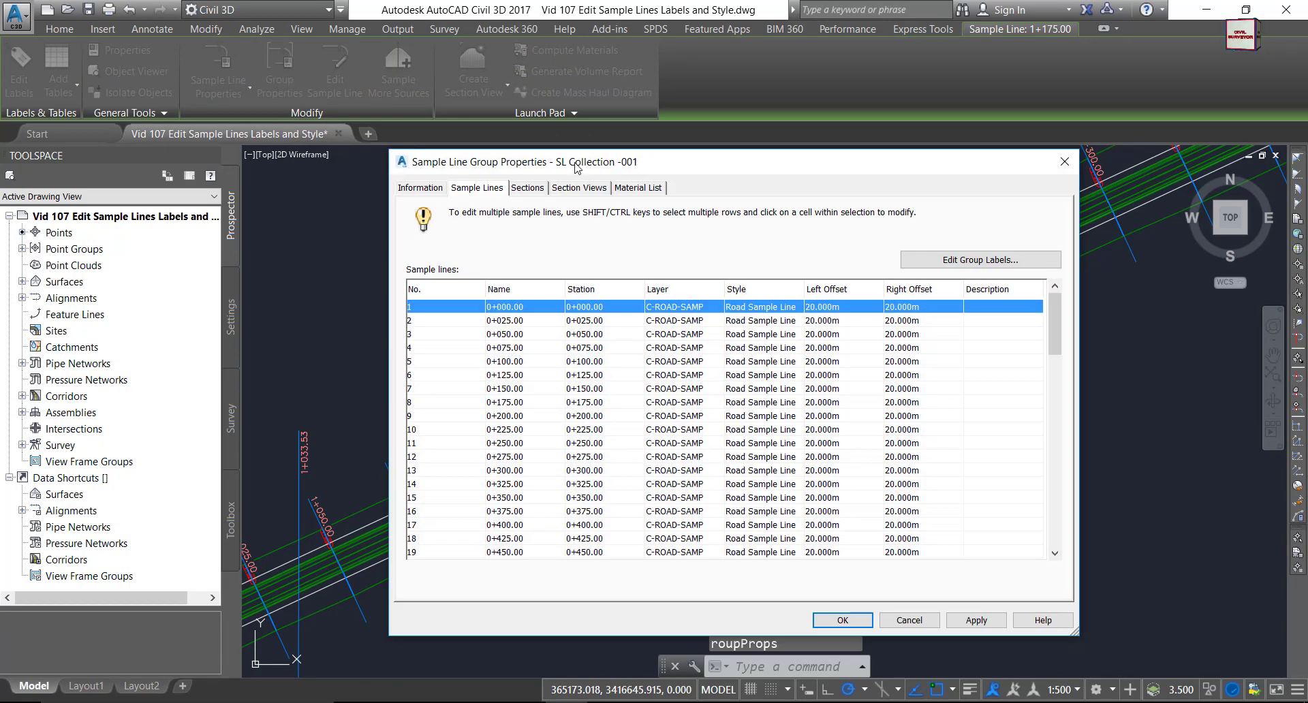
click(414, 176)
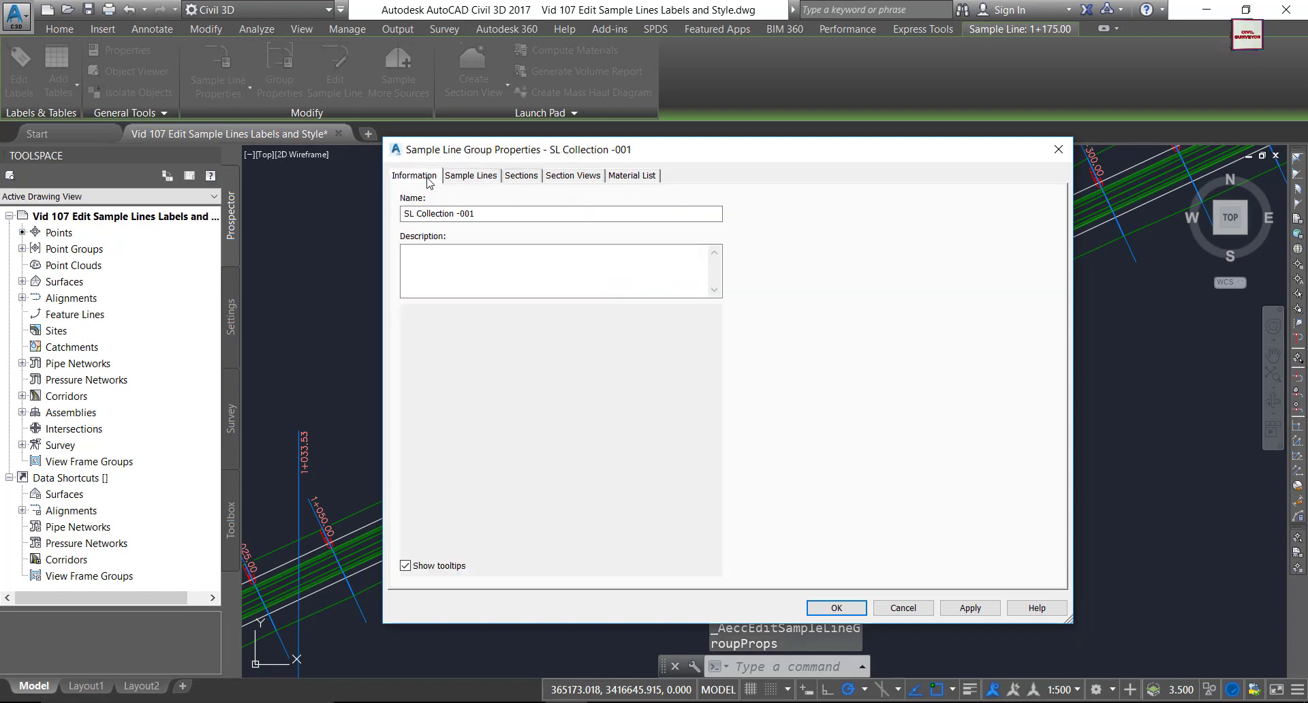
click(473, 177)
click(519, 176)
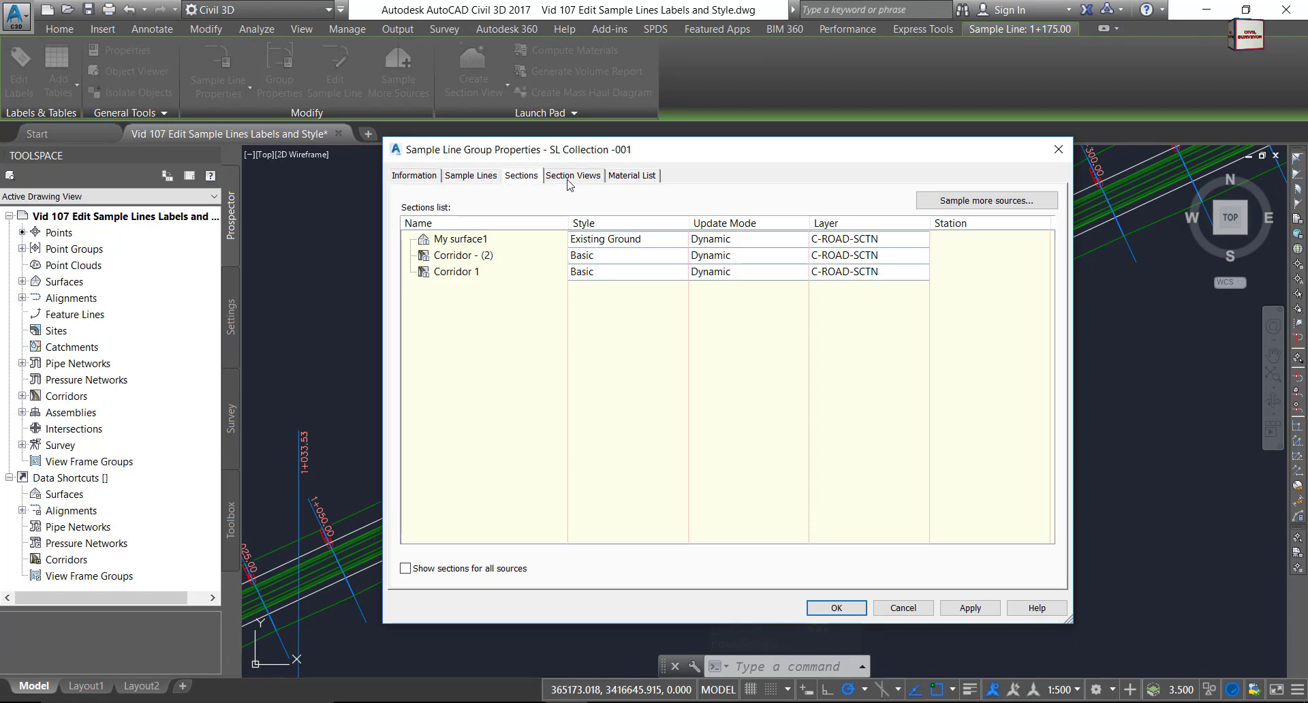
click(570, 177)
click(622, 179)
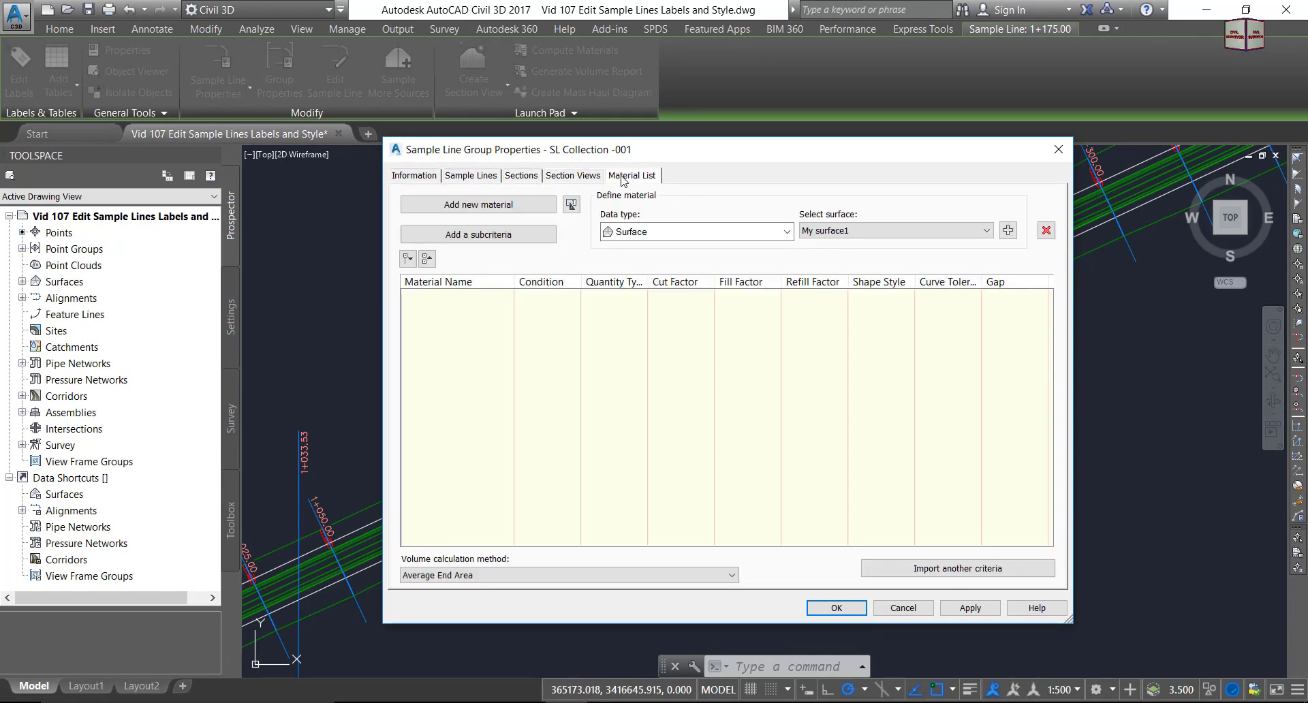
Check the group name SL Collection -001, then return to the Sample Lines list.
click(406, 179)
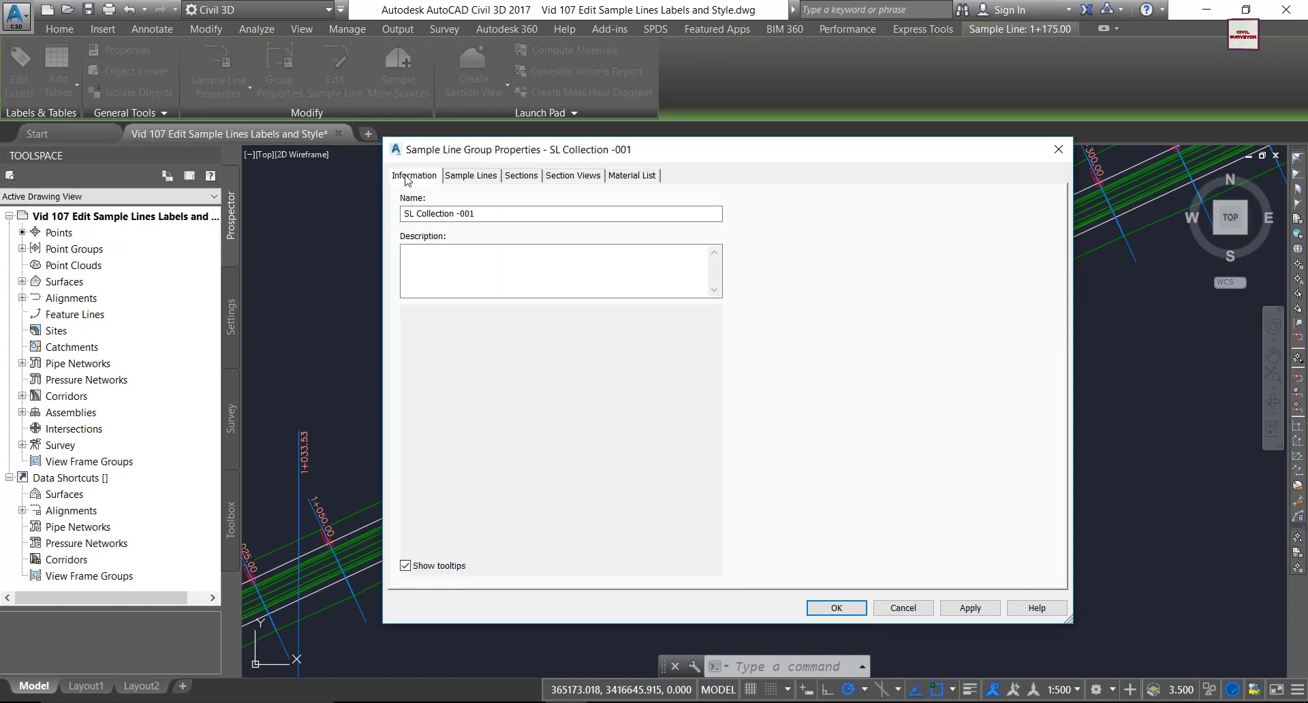
click(475, 217)
drag(475, 216, 409, 215)
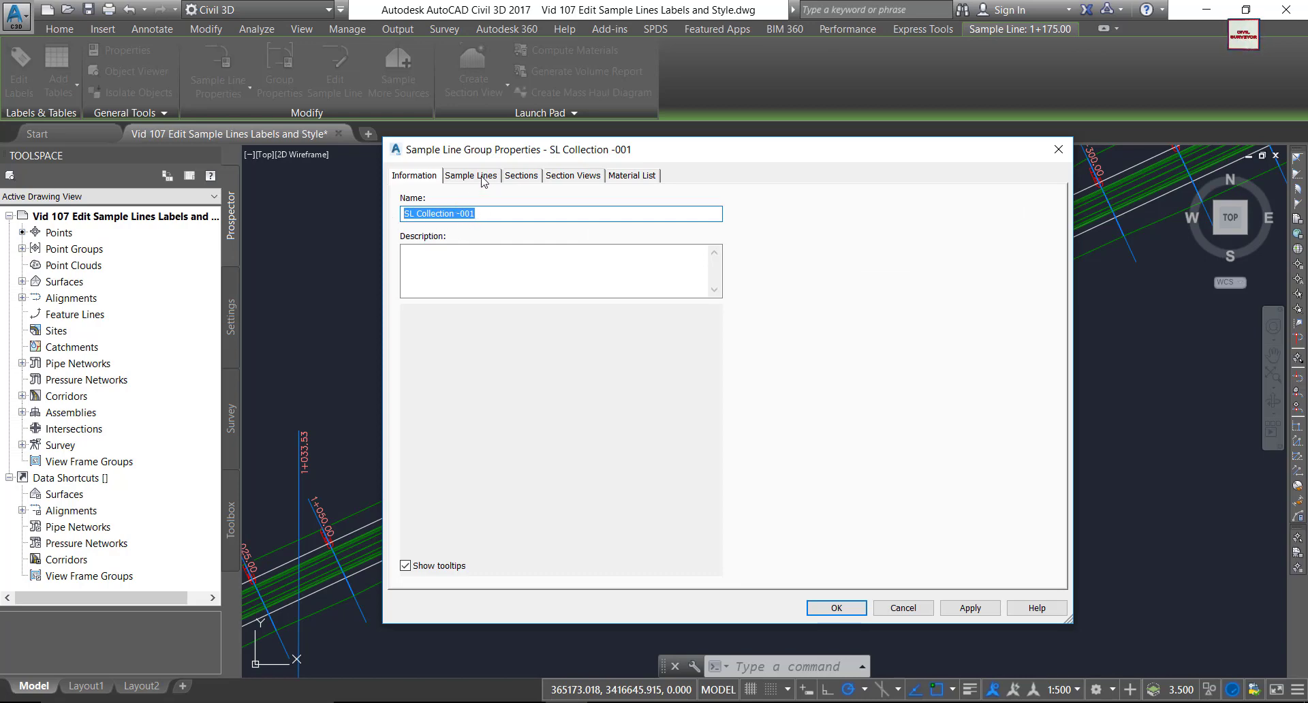
click(484, 178)
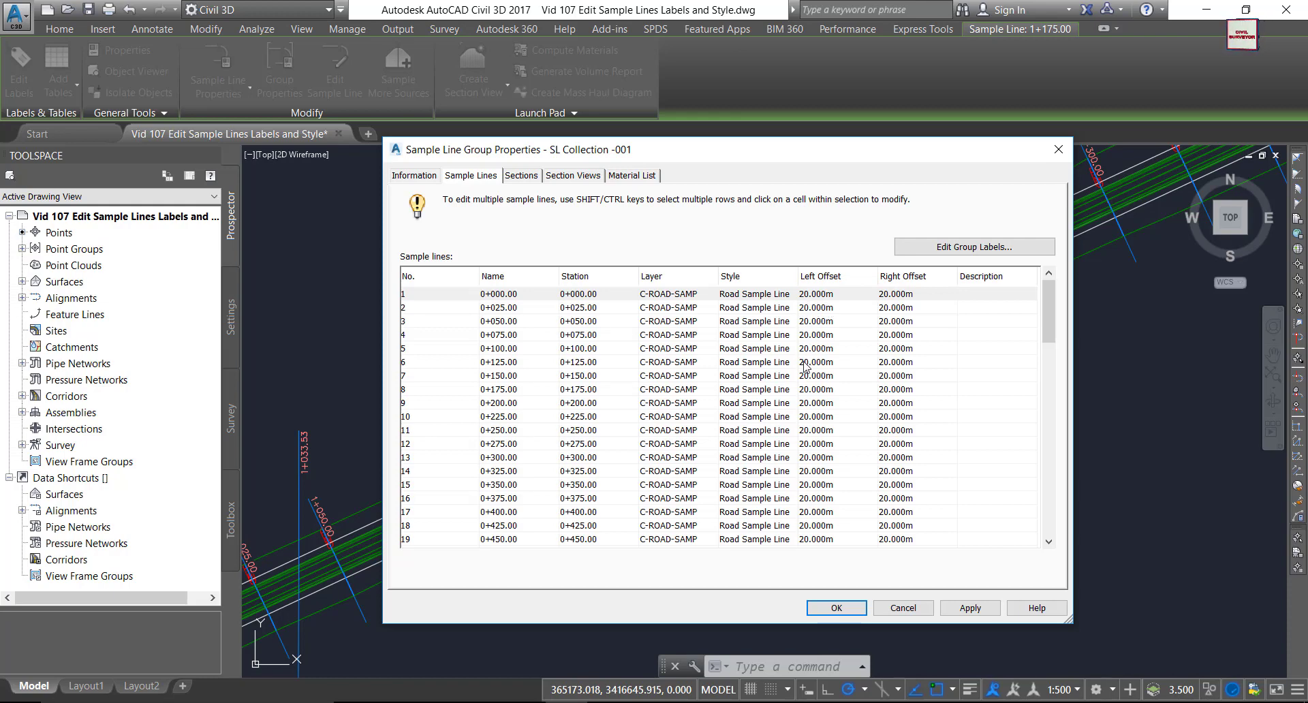
Select all 83 sample line rows and open the style list, currently Road Sample Line.
click(752, 296)
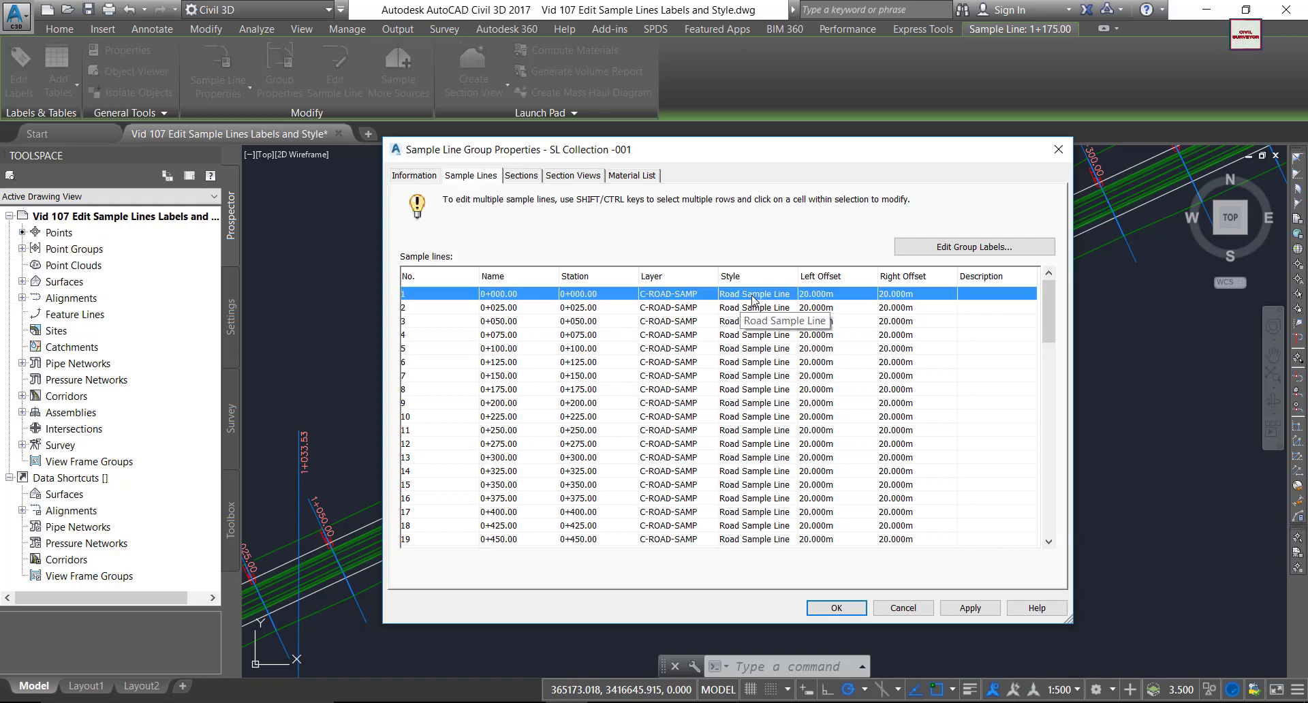
click(651, 381)
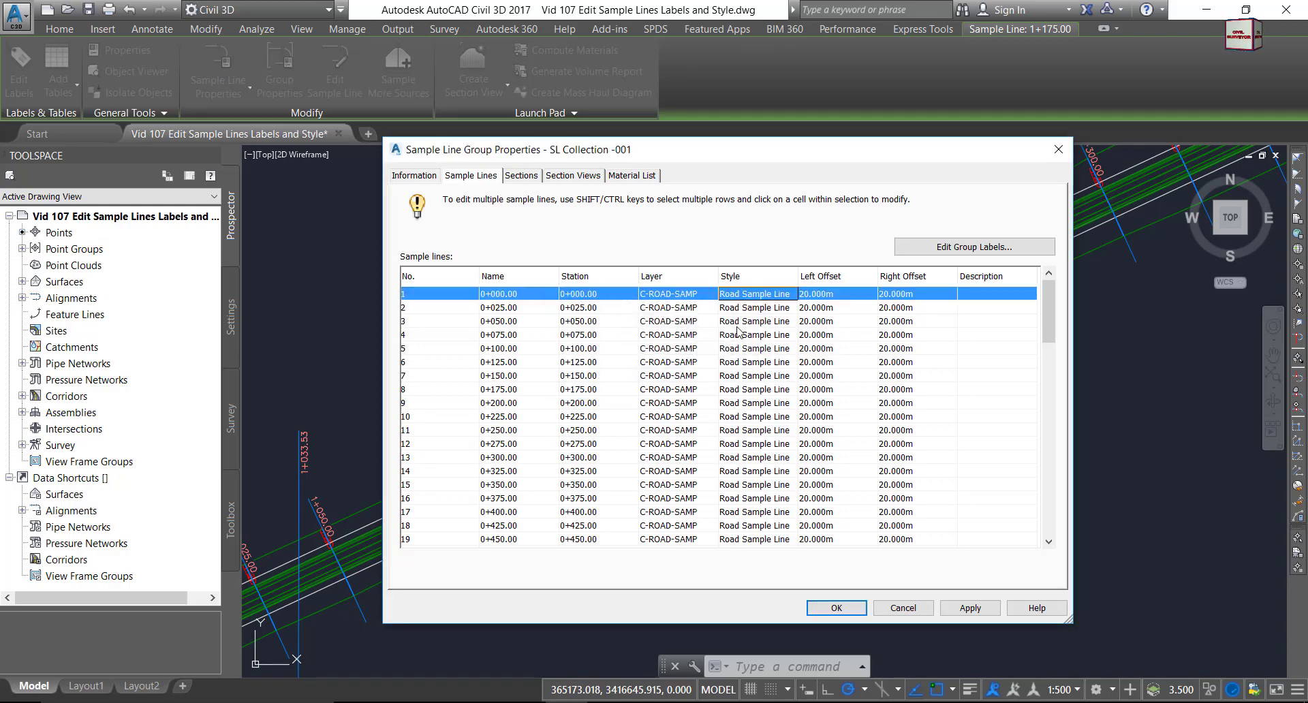
scroll(834, 375, down, 20)
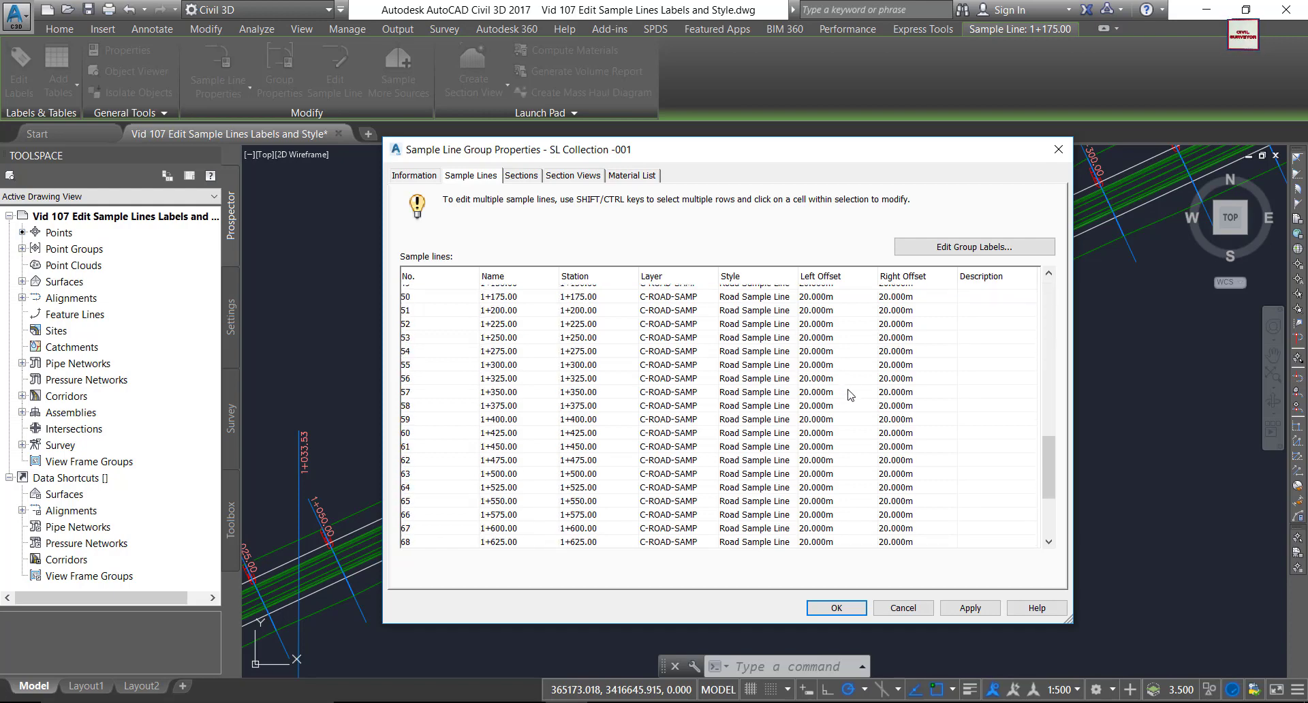
shift+click(742, 545)
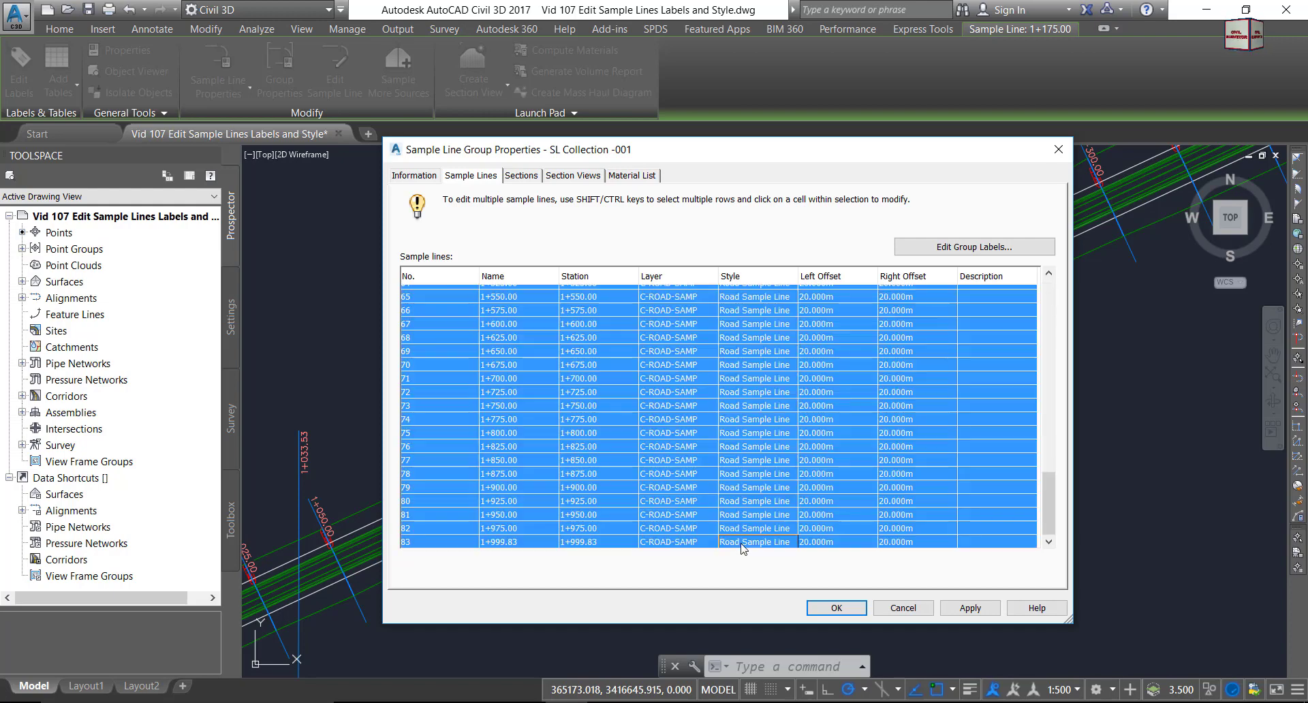
scroll(743, 433, up, 12)
scroll(744, 433, up, 10)
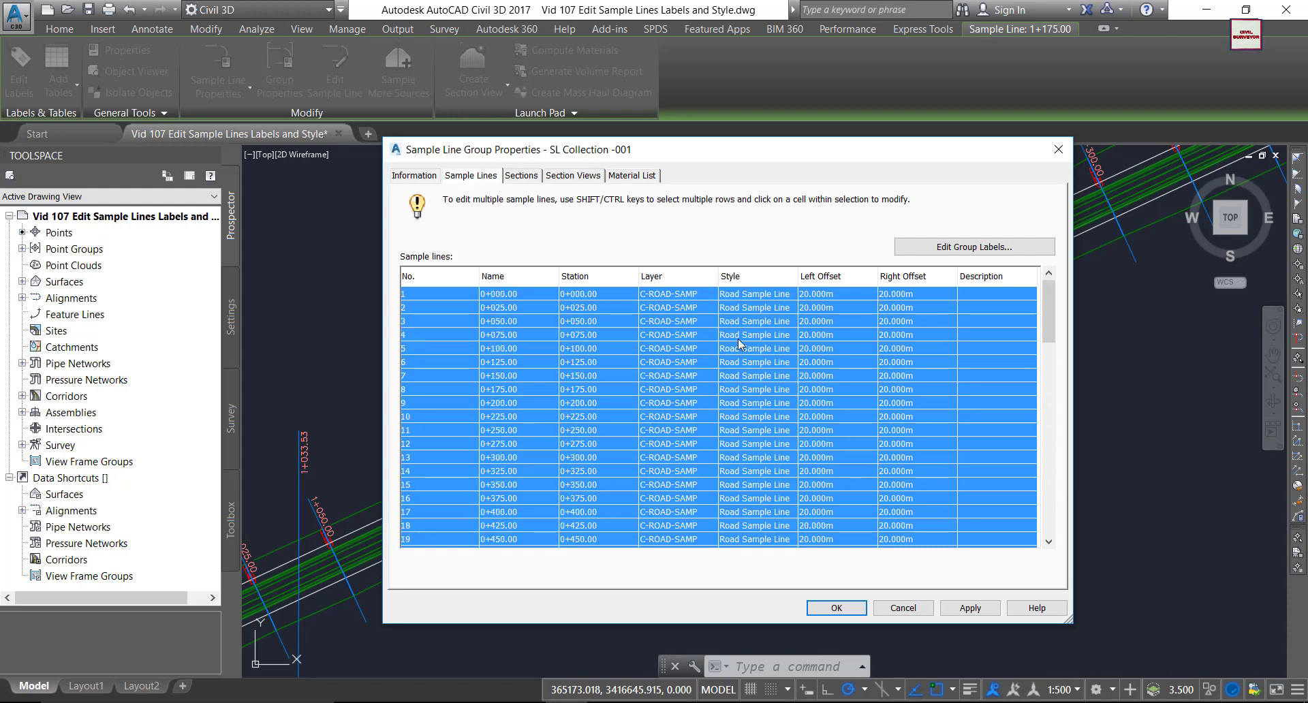
click(742, 299)
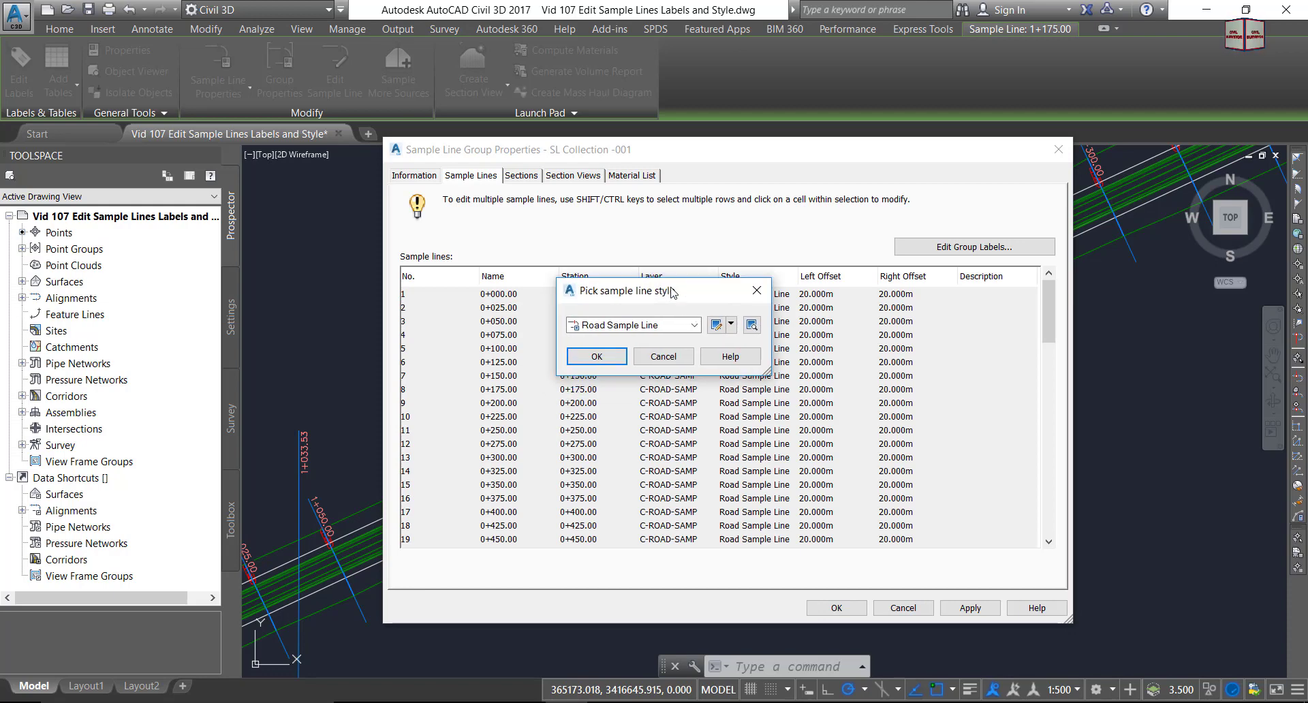
drag(667, 321, 721, 285)
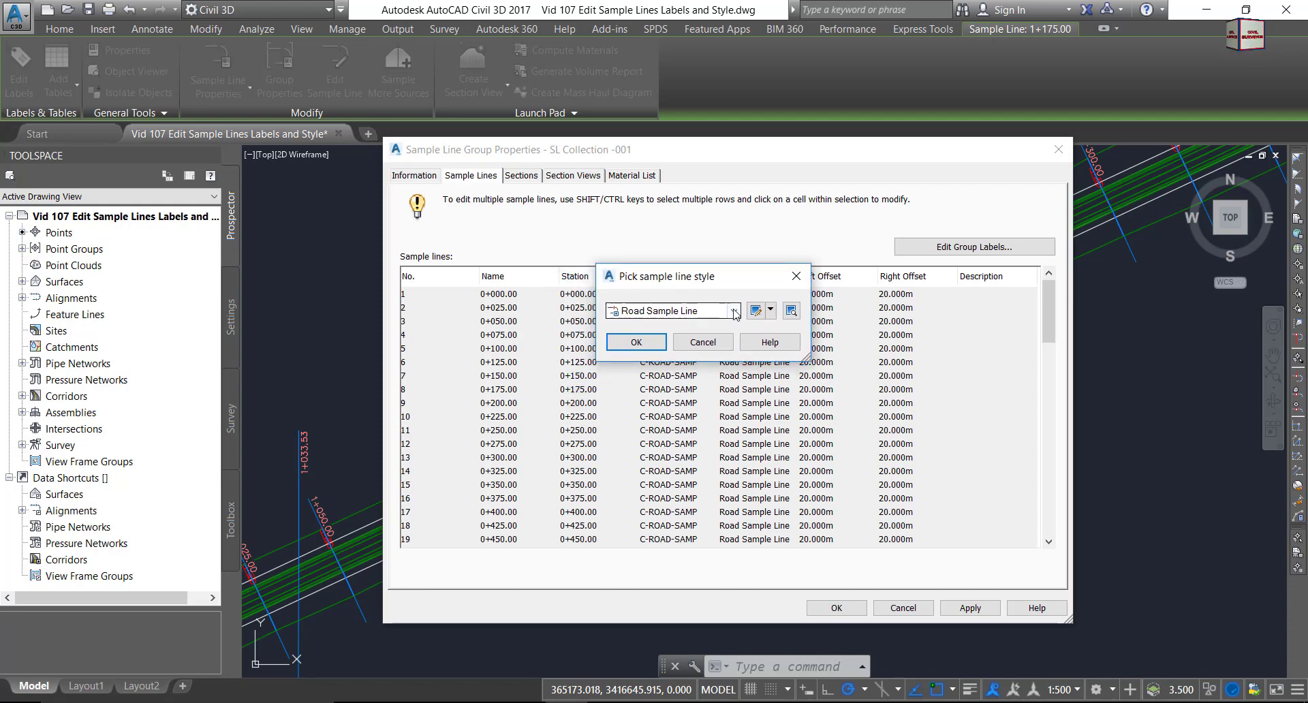
click(708, 310)
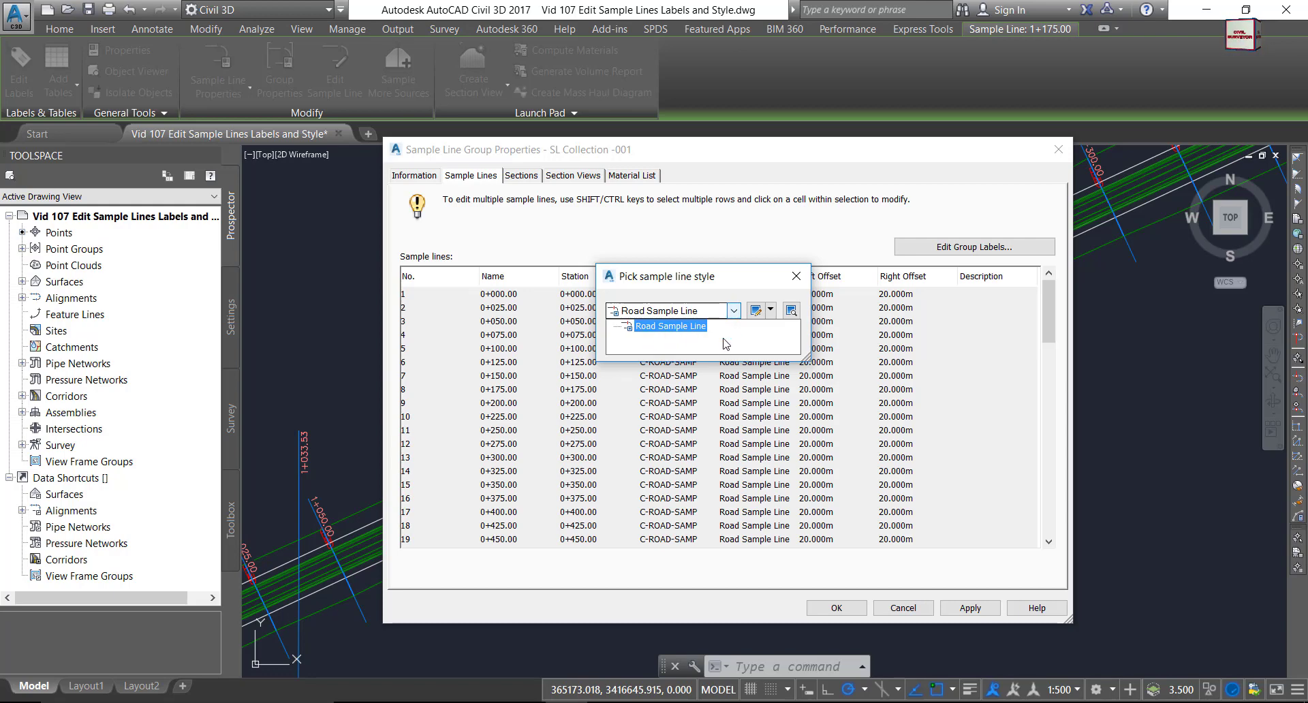
Copy the Road Sample Line style to create Road Sample Line [Copy] for editing.
click(770, 311)
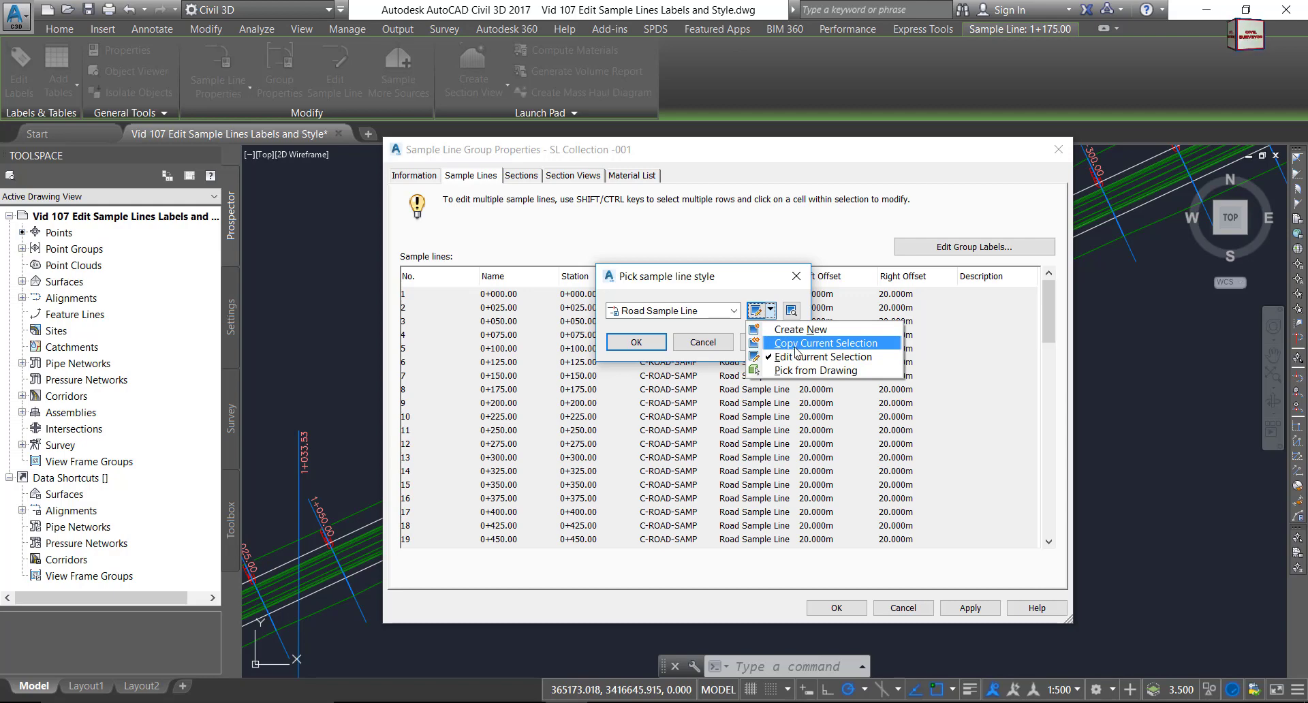
click(796, 343)
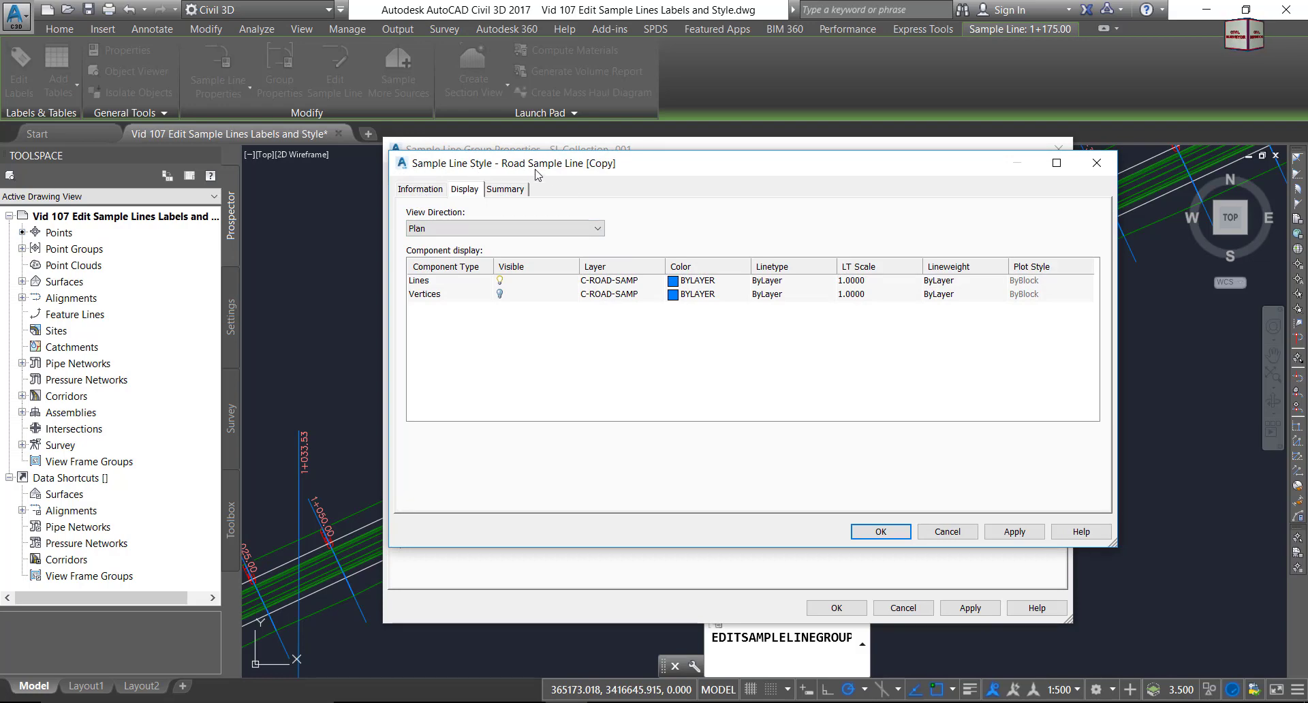
Rename the copied style to 'My Sample Line Style' and view its plan display components.
click(422, 190)
drag(515, 229, 391, 237)
text(My)
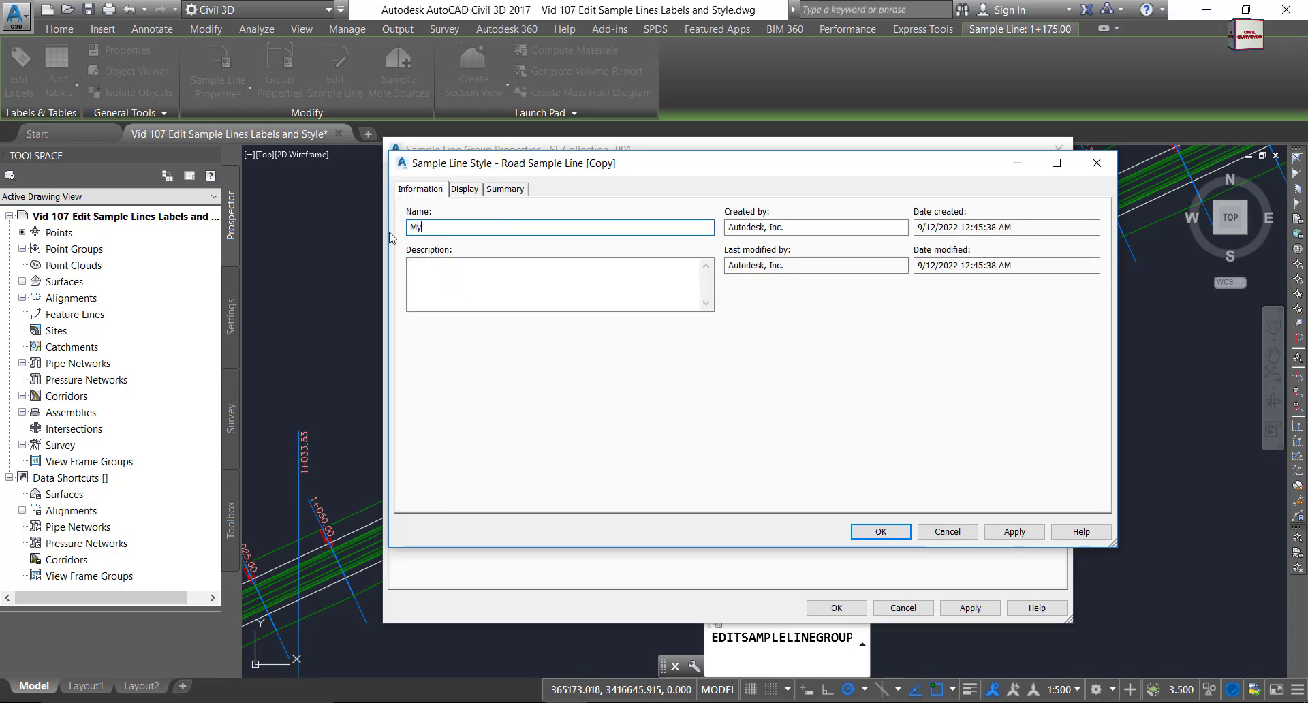
text( Sample Line)
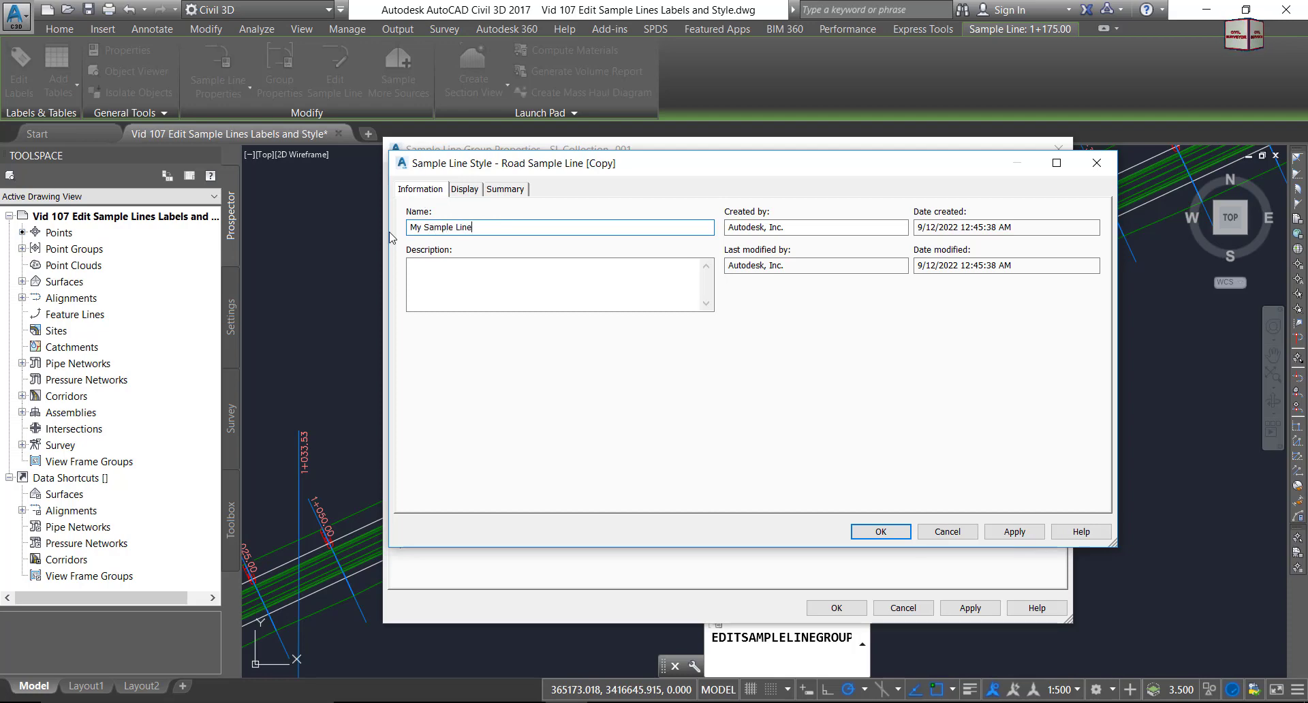
text( Style)
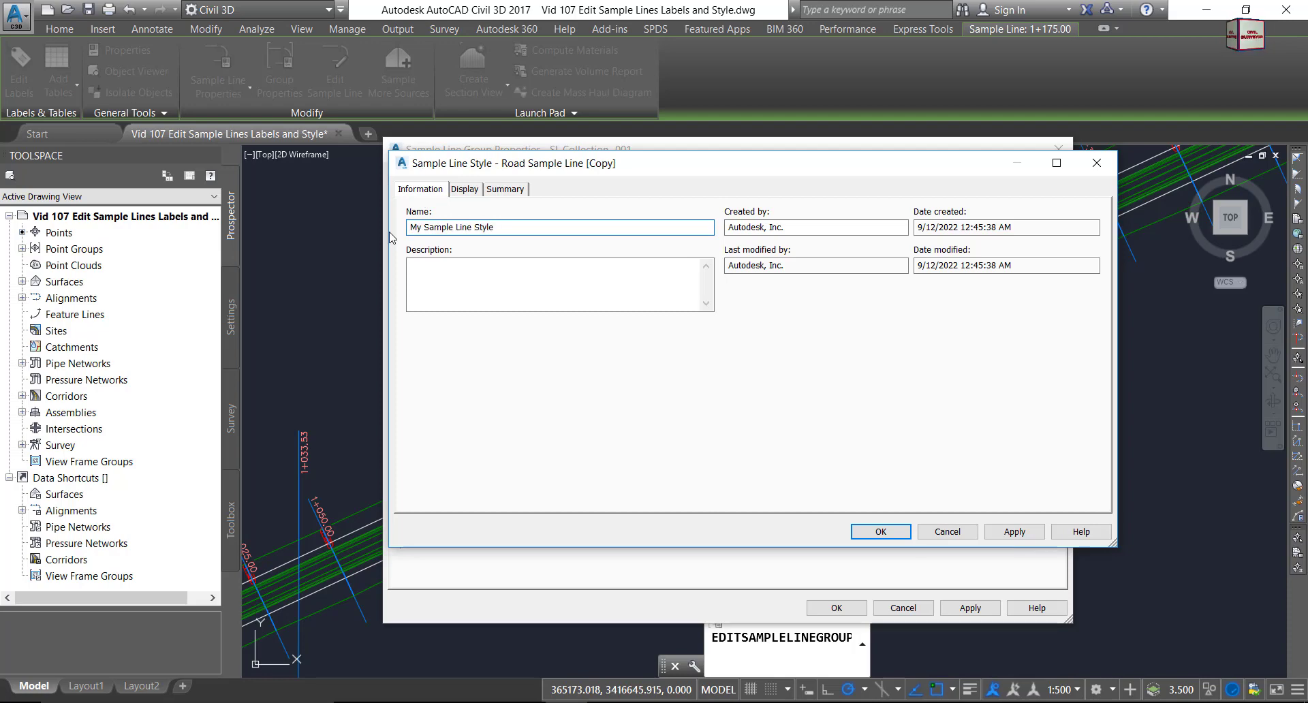
click(463, 190)
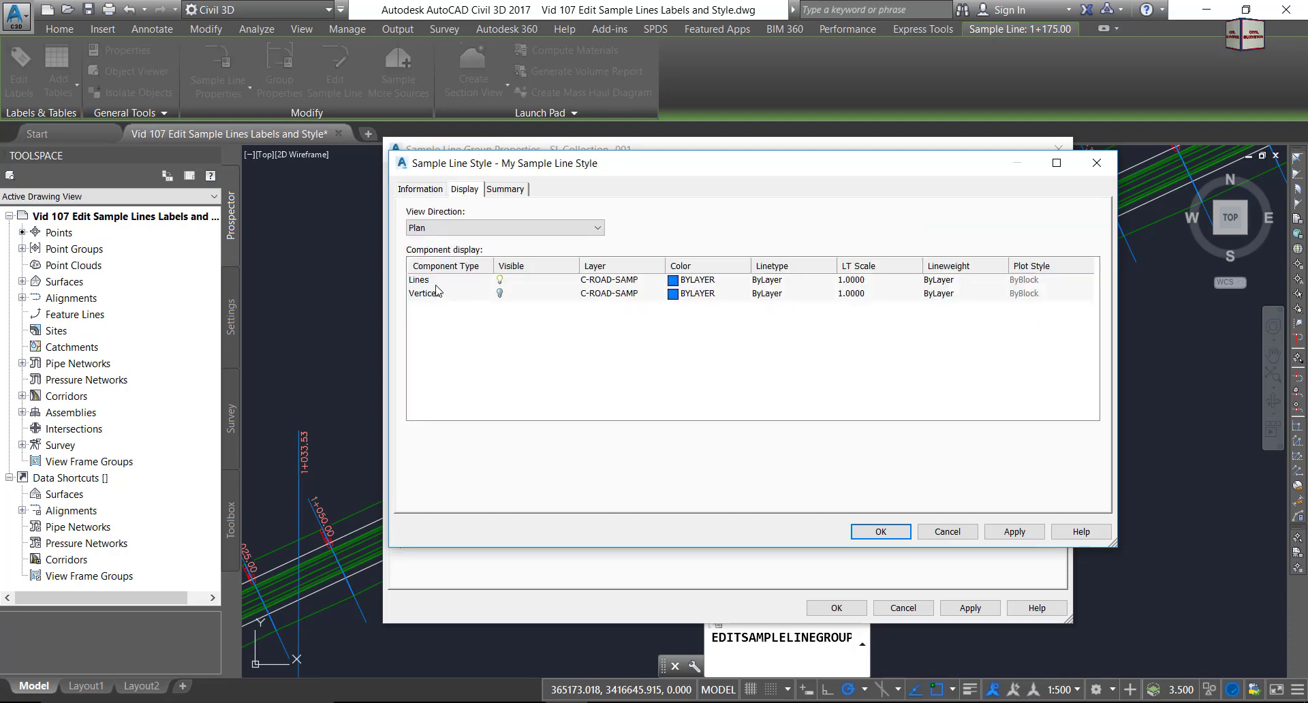
click(498, 294)
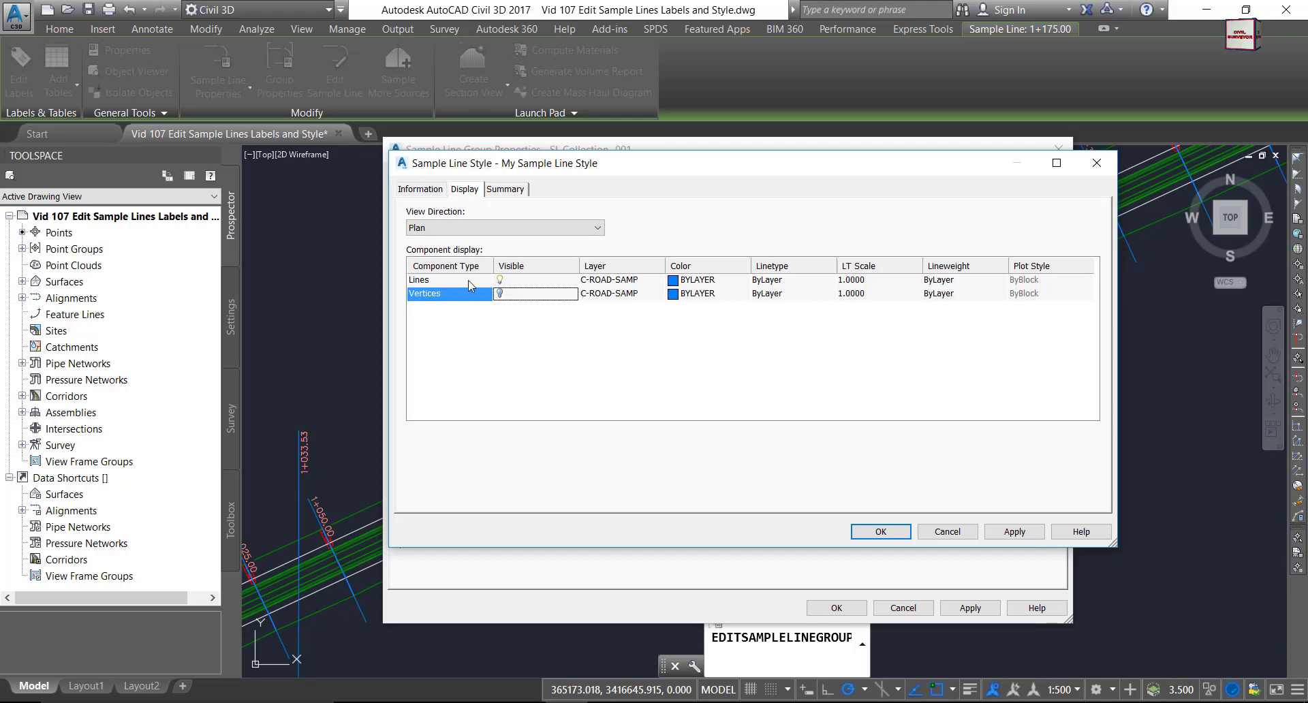
Set the Lines component to magenta, DASHED linetype, with linetype scale 2.5000.
click(674, 281)
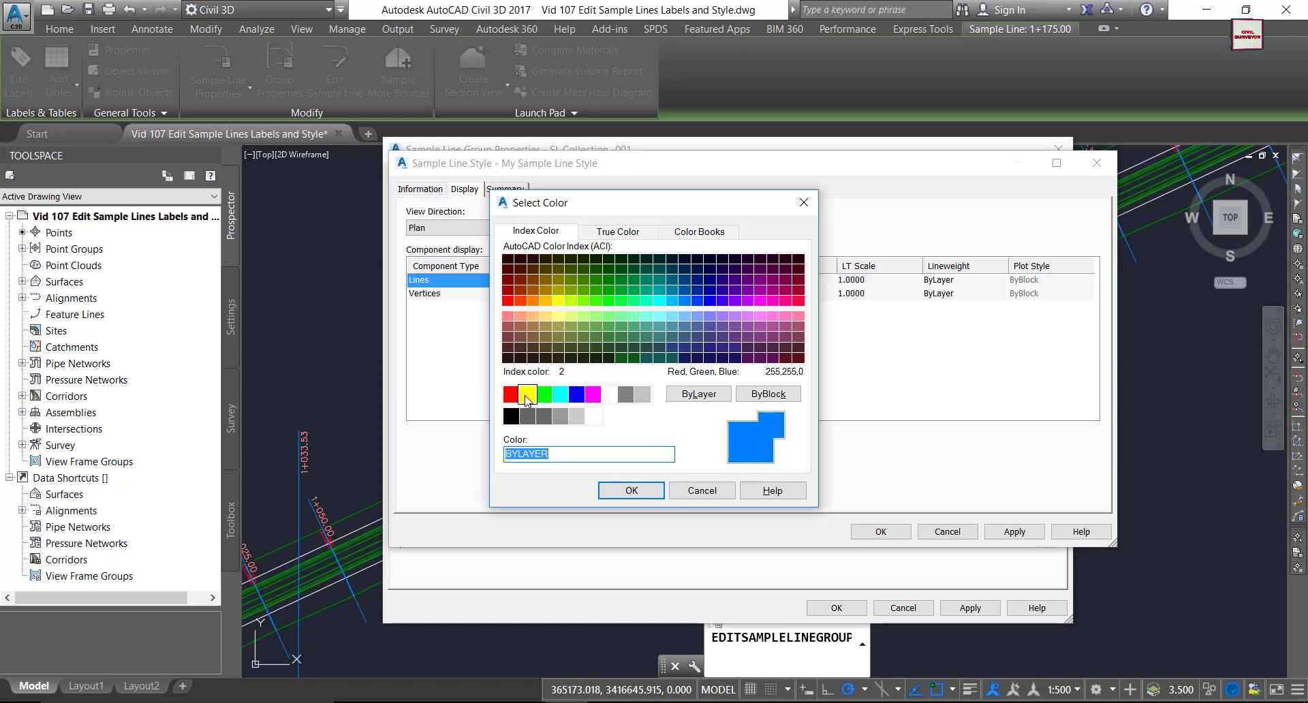
click(593, 395)
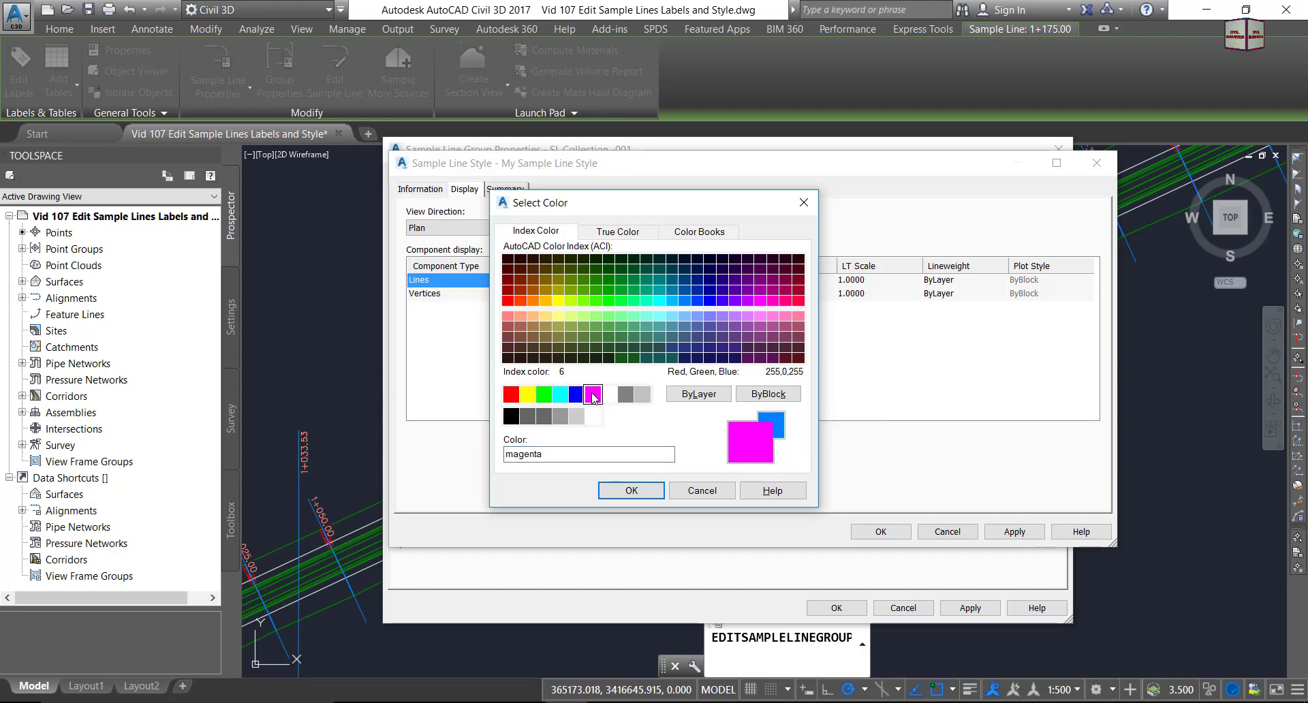
click(635, 496)
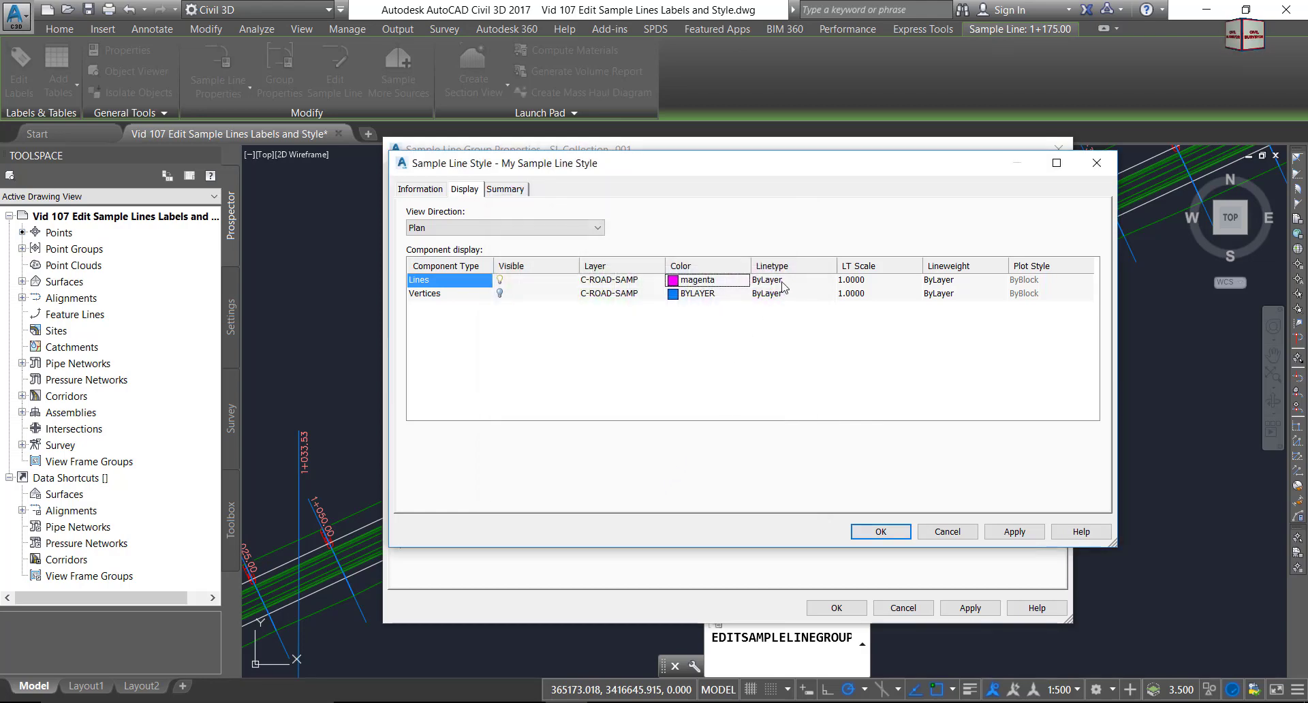
click(782, 282)
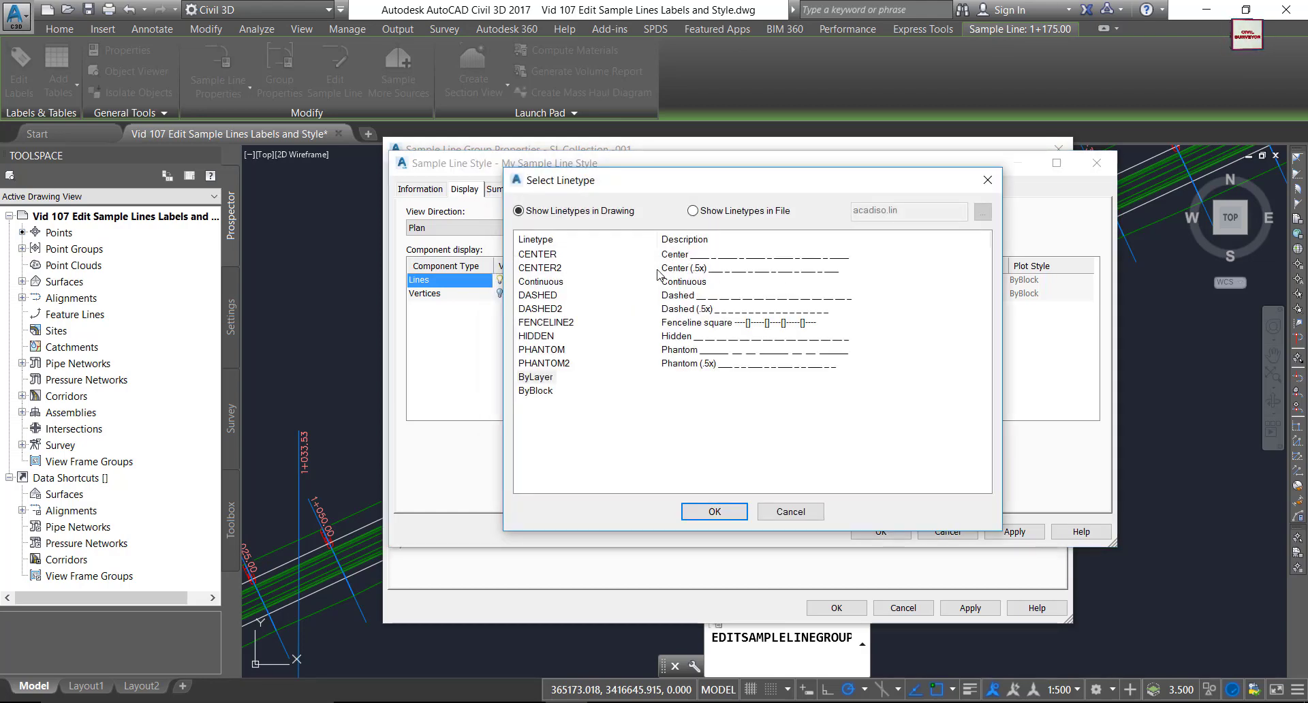
click(552, 297)
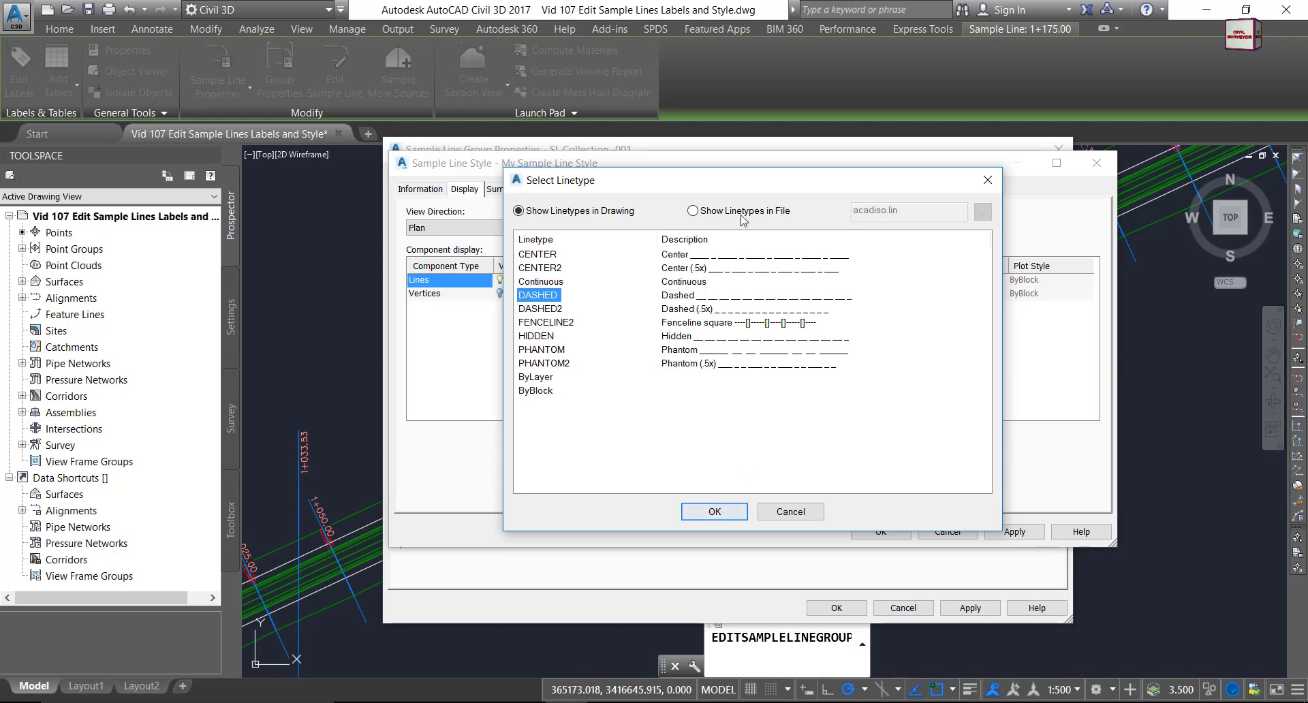
click(714, 512)
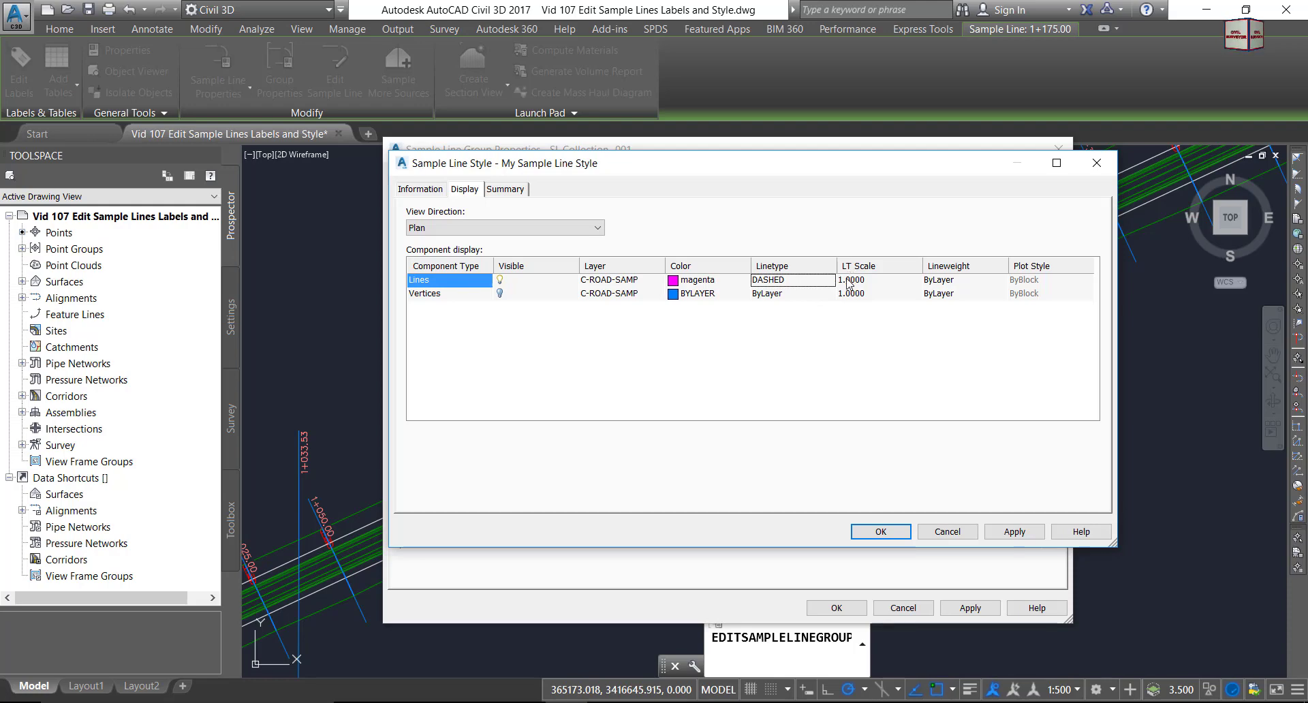
click(849, 282)
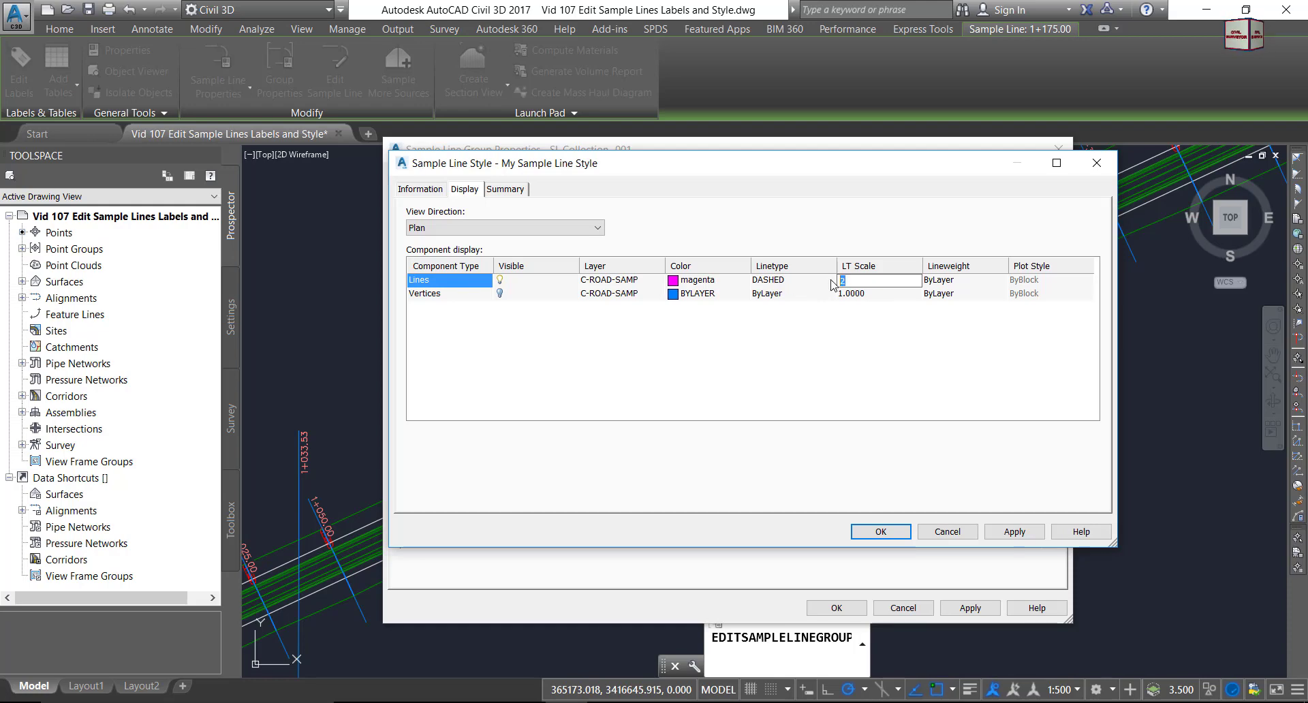
click(941, 341)
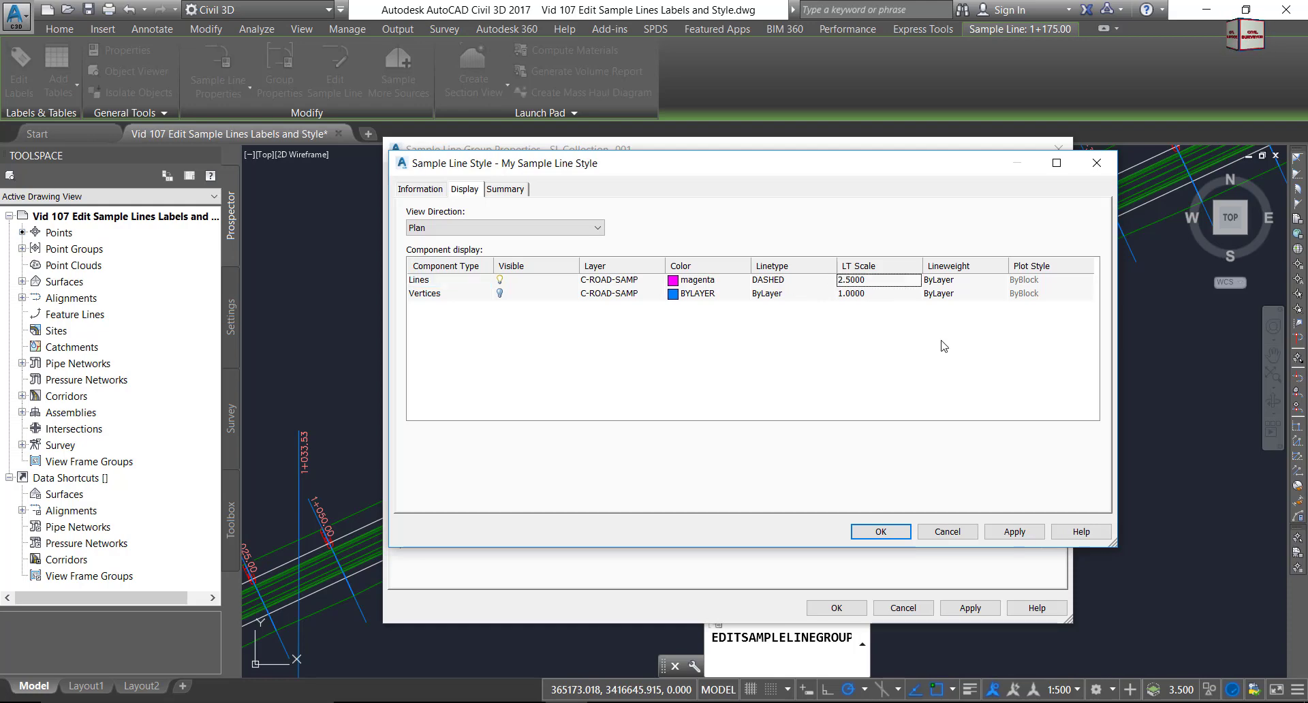
Set the Lines component lineweight to 0.30 mm.
click(956, 282)
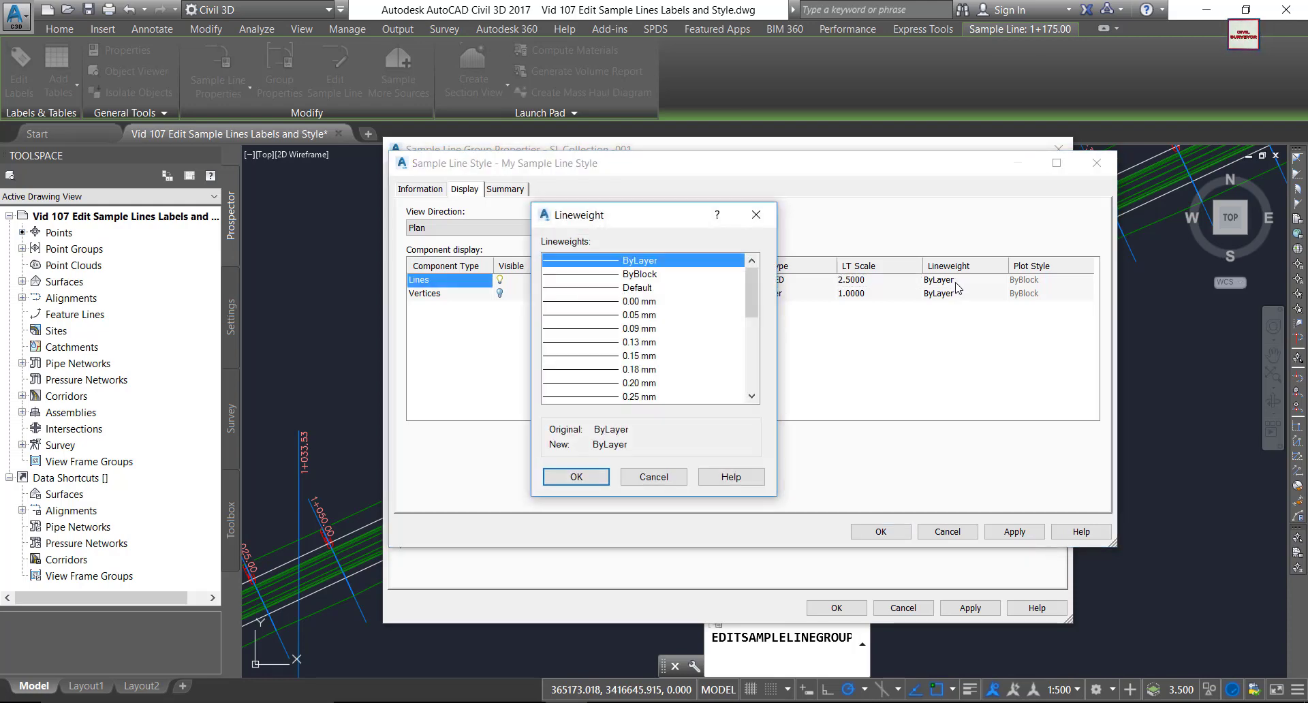
click(751, 396)
click(751, 395)
click(752, 396)
click(591, 370)
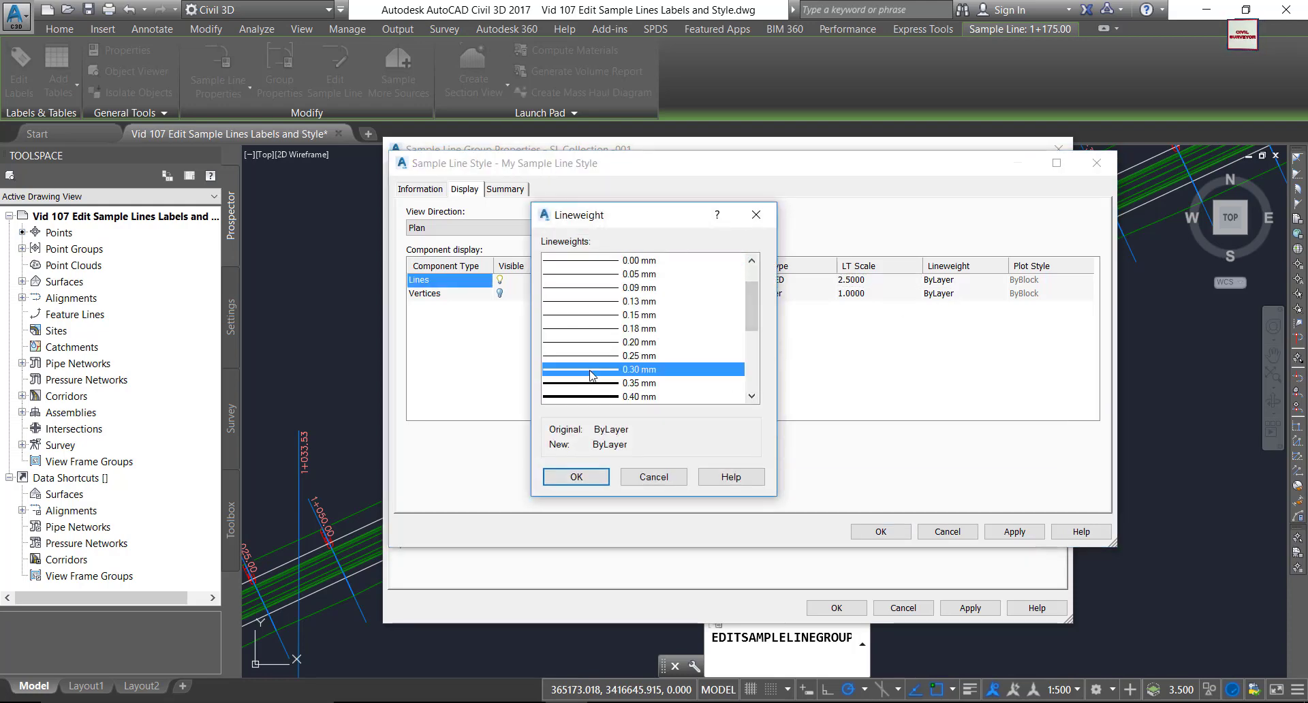
click(576, 477)
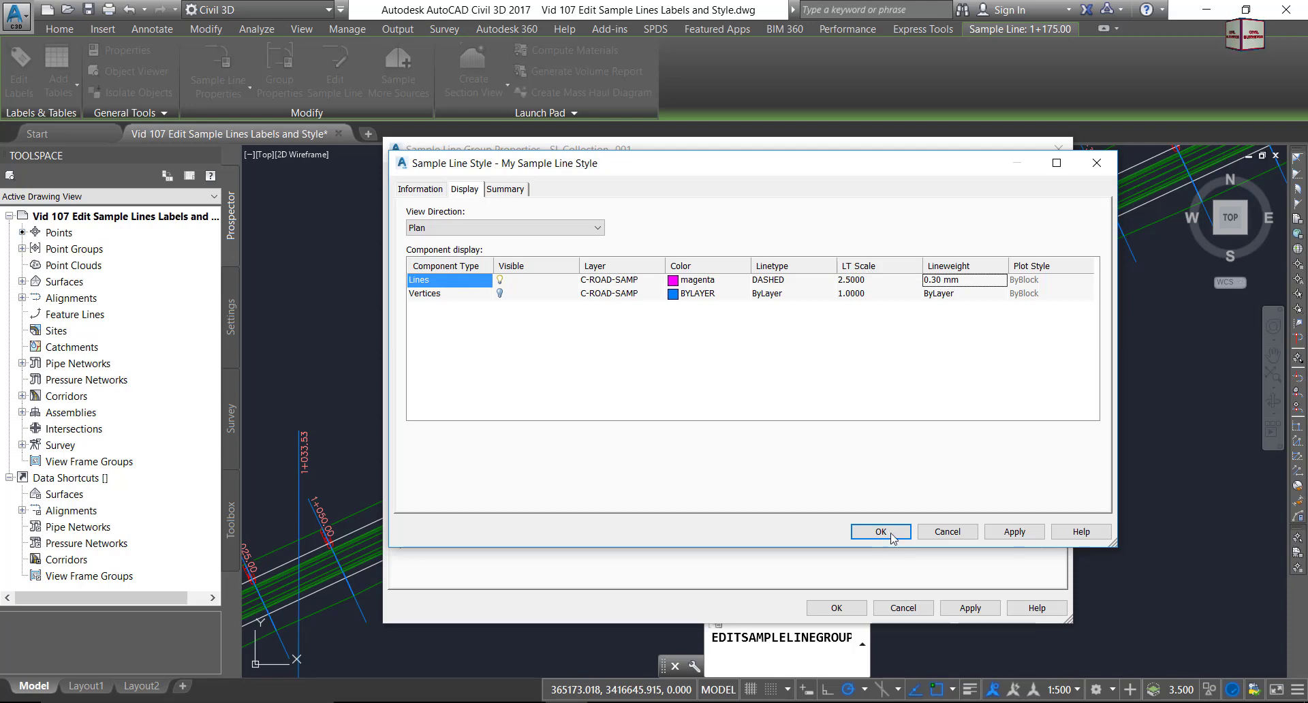
Save My Sample Line Style and apply it to all sample lines in SL Collection -001.
click(1014, 531)
click(879, 532)
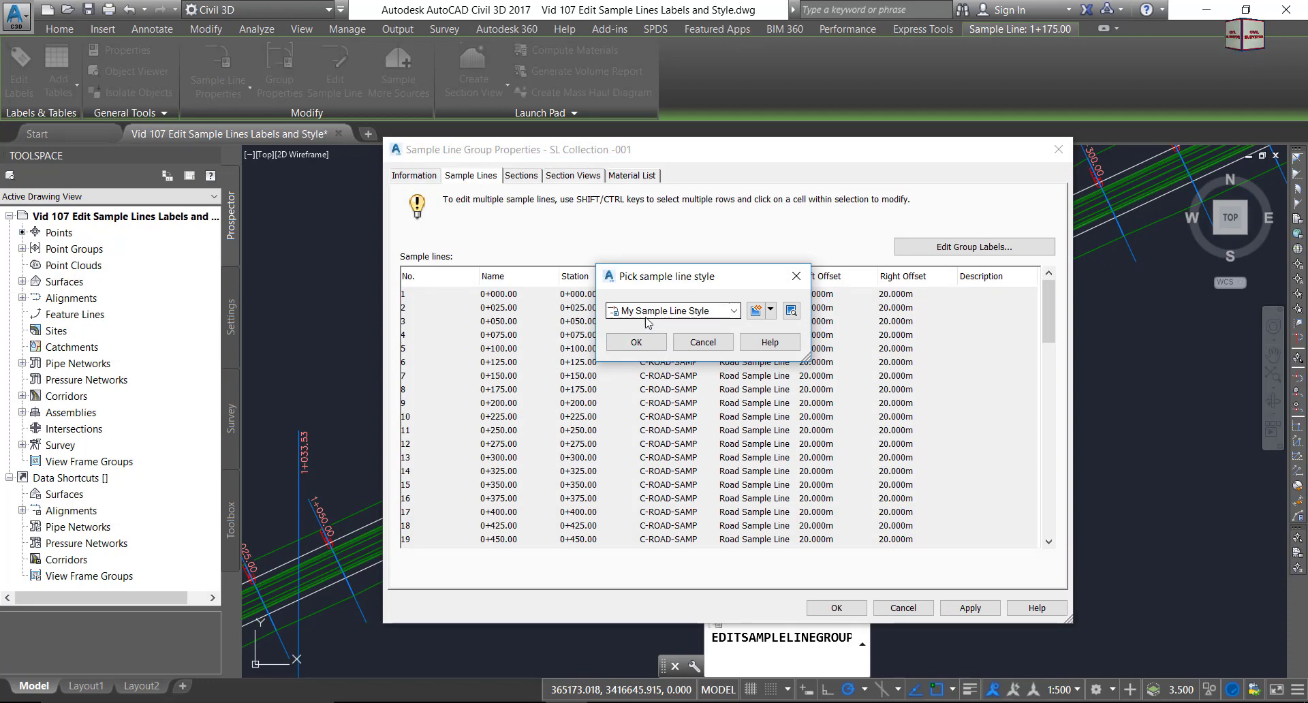
click(636, 342)
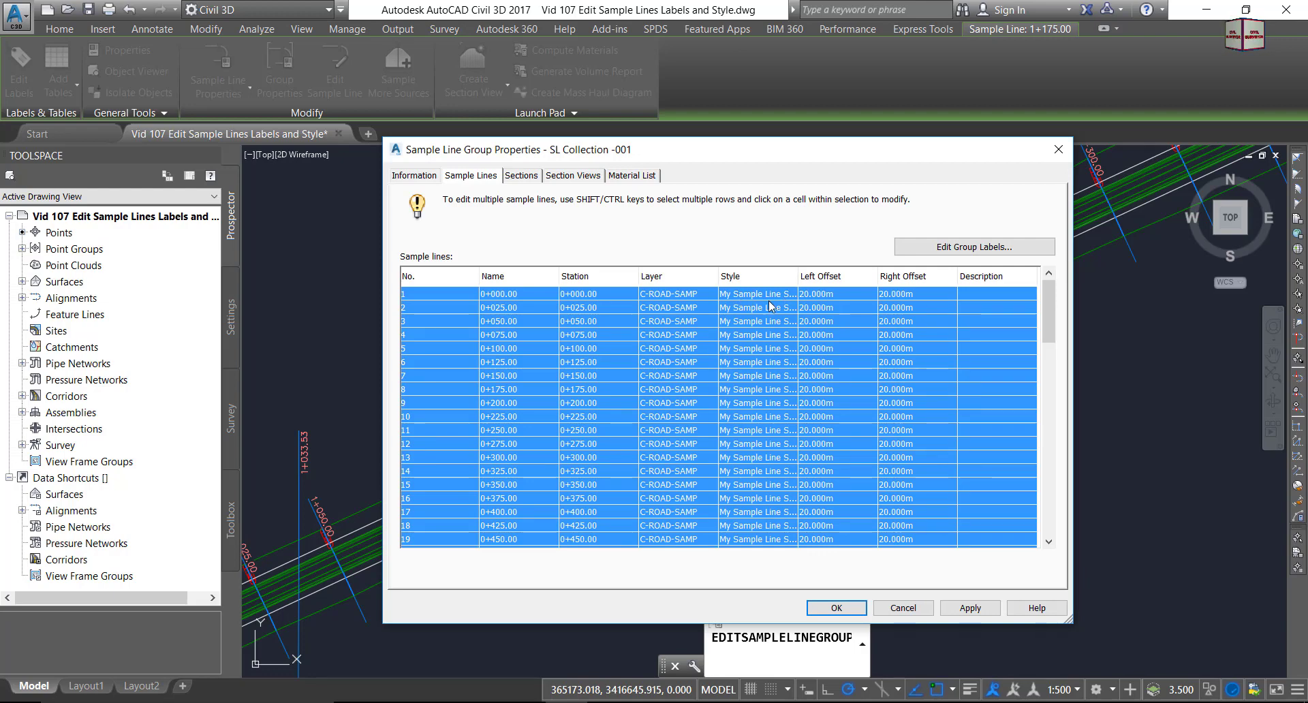
click(970, 607)
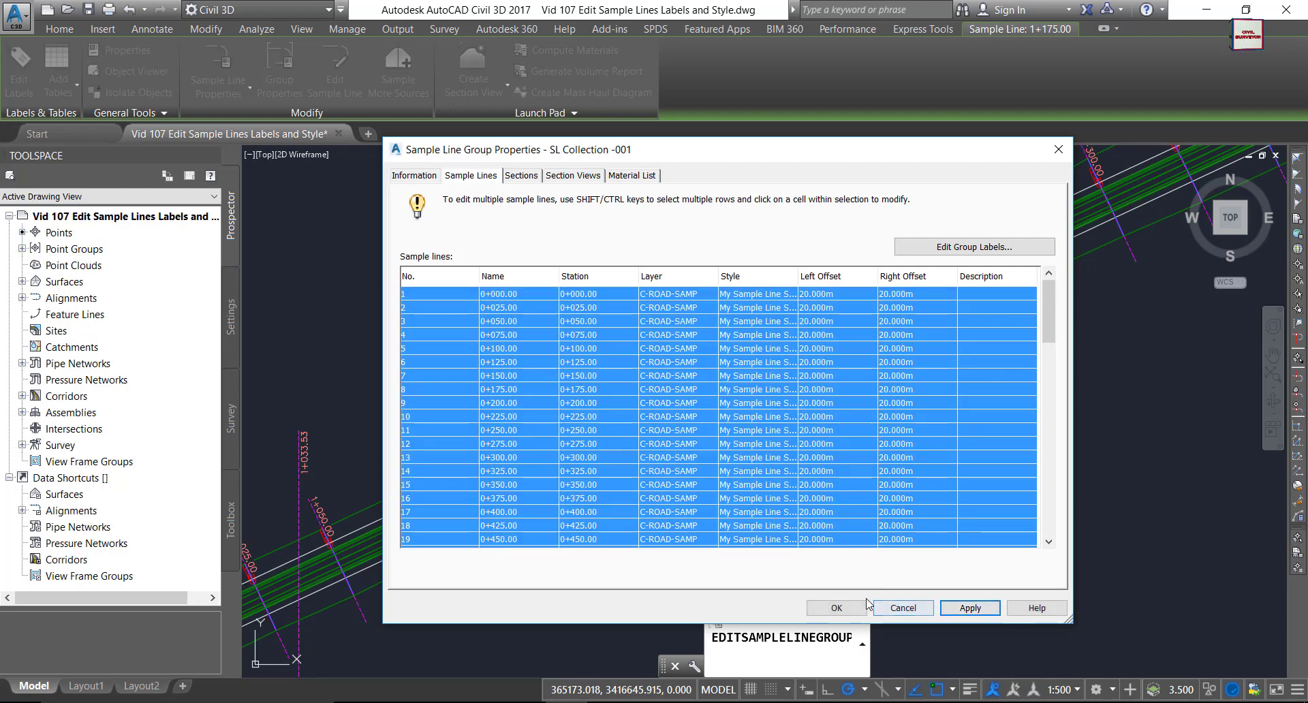
click(836, 608)
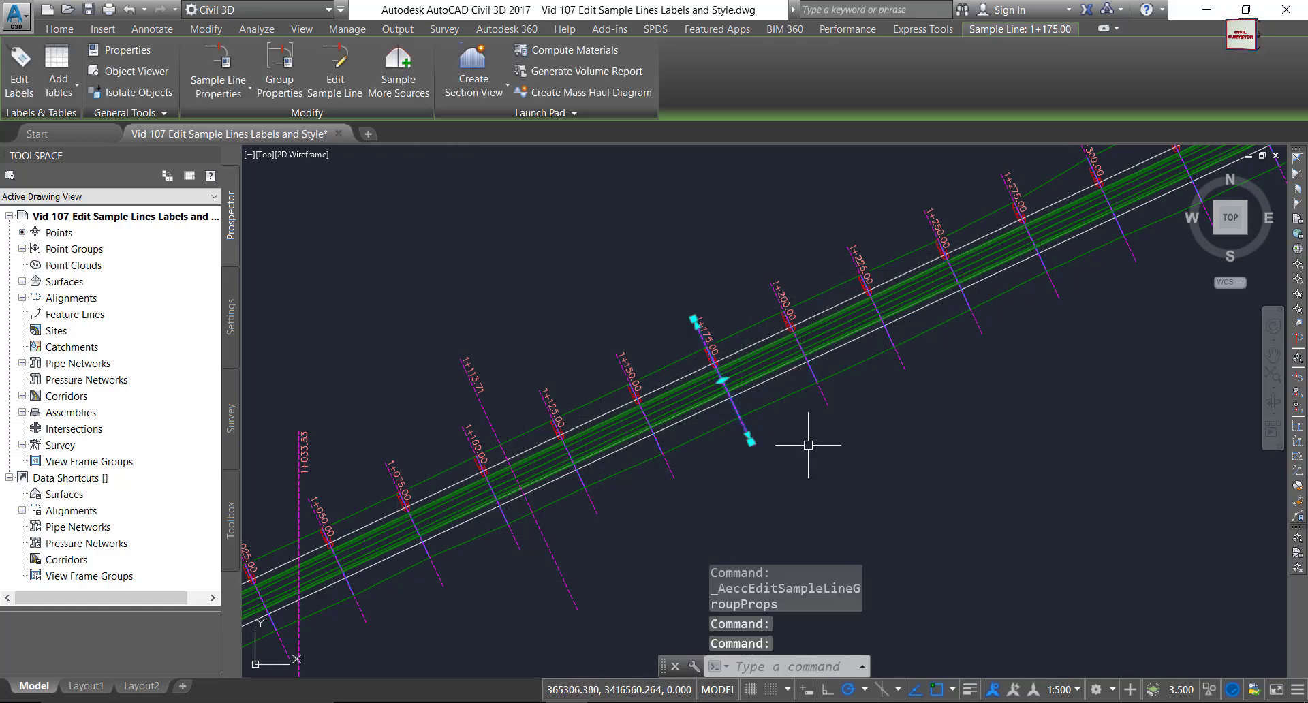
Turn on lineweight display and zoom in to see the thick dashed magenta sample lines.
scroll(778, 395, down, 5)
scroll(778, 395, up, 5)
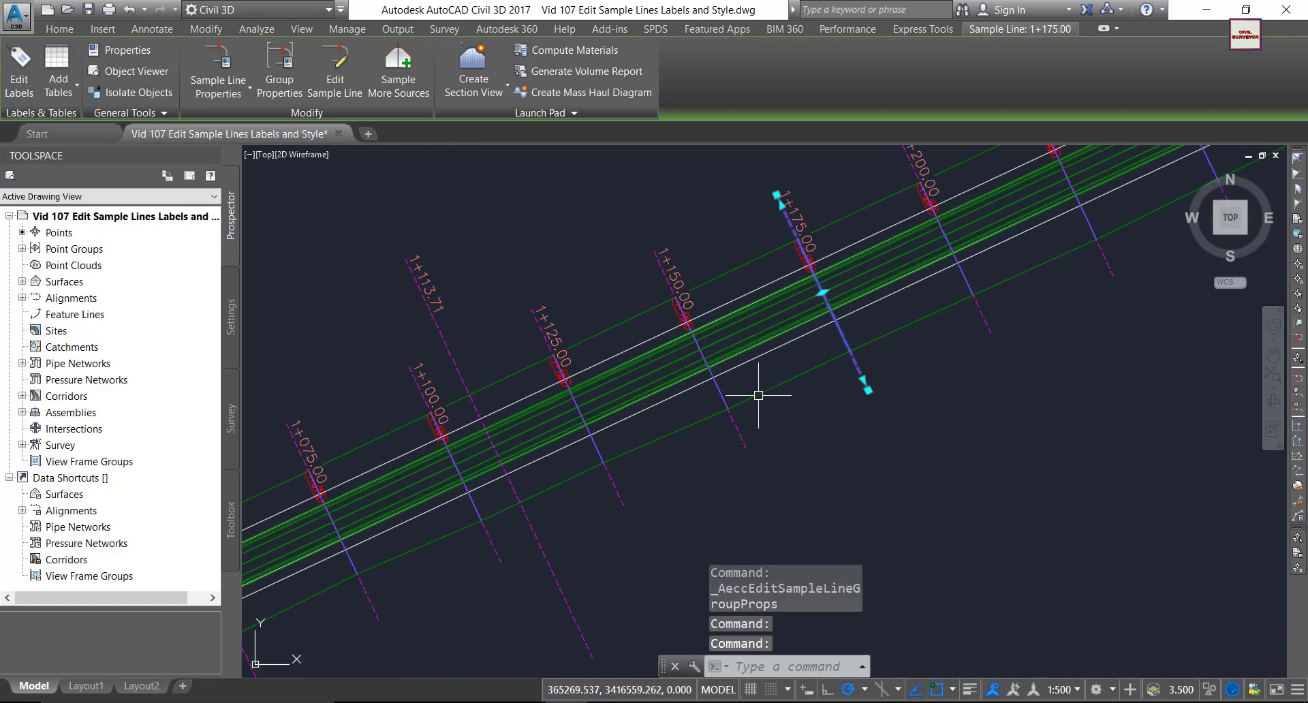
key(Escape)
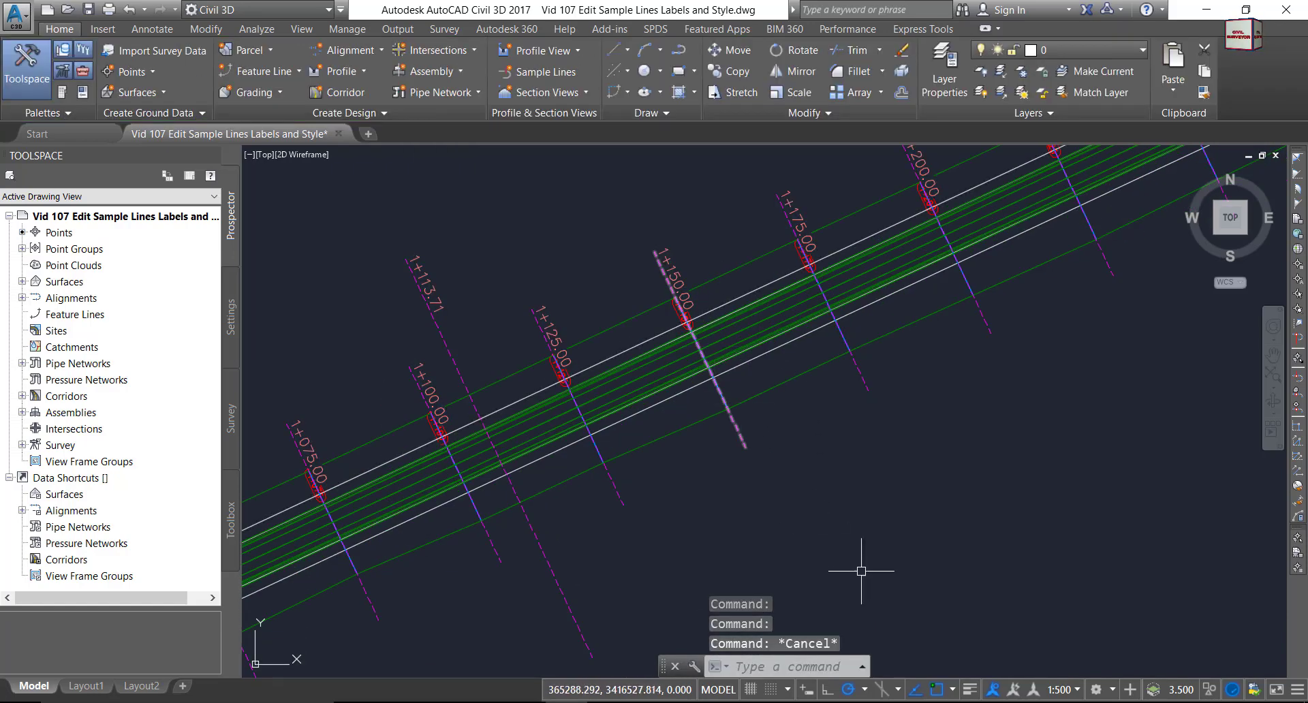
click(971, 690)
scroll(792, 381, down, 6)
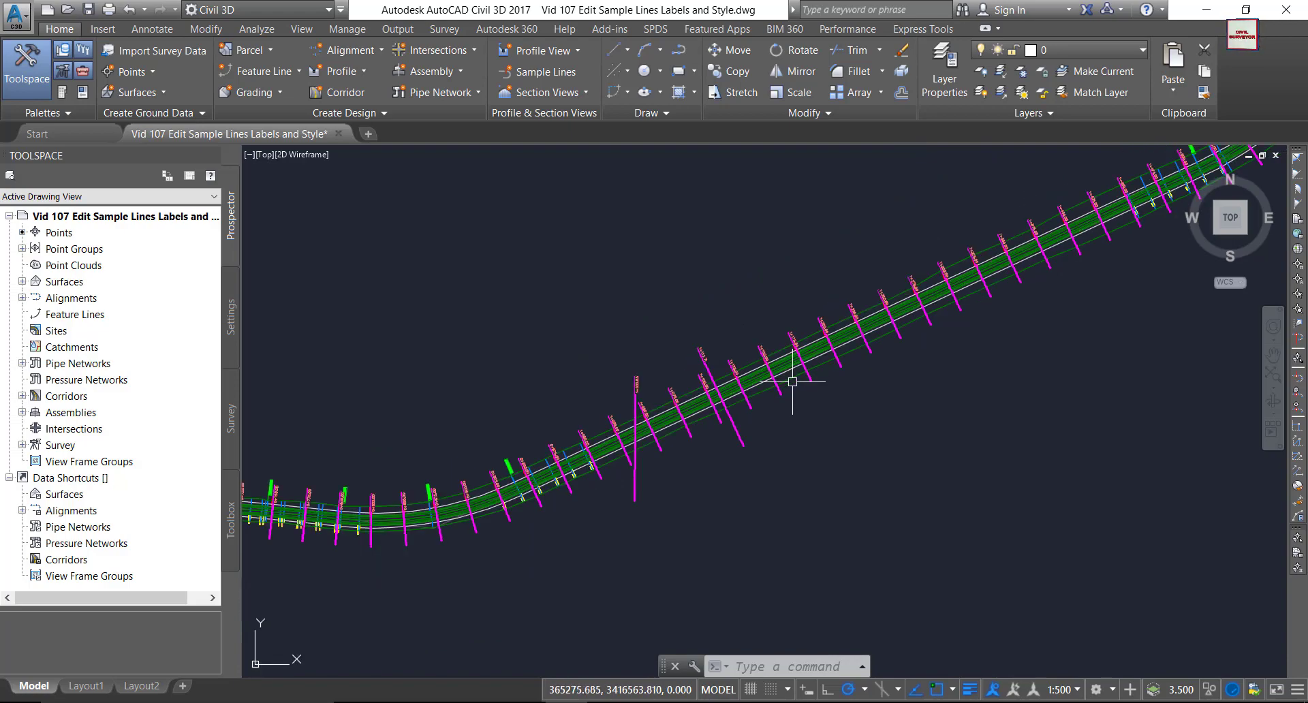
scroll(797, 380, down, 2)
scroll(701, 392, up, 8)
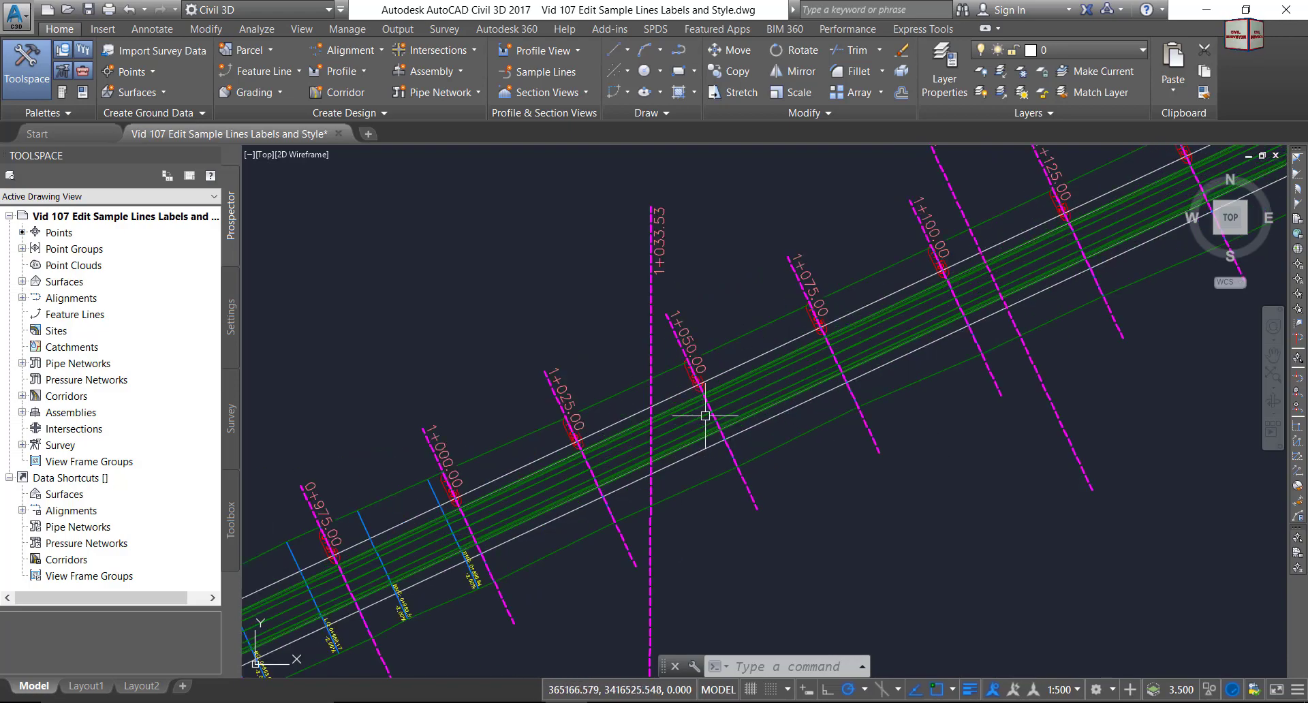
scroll(749, 494, up, 4)
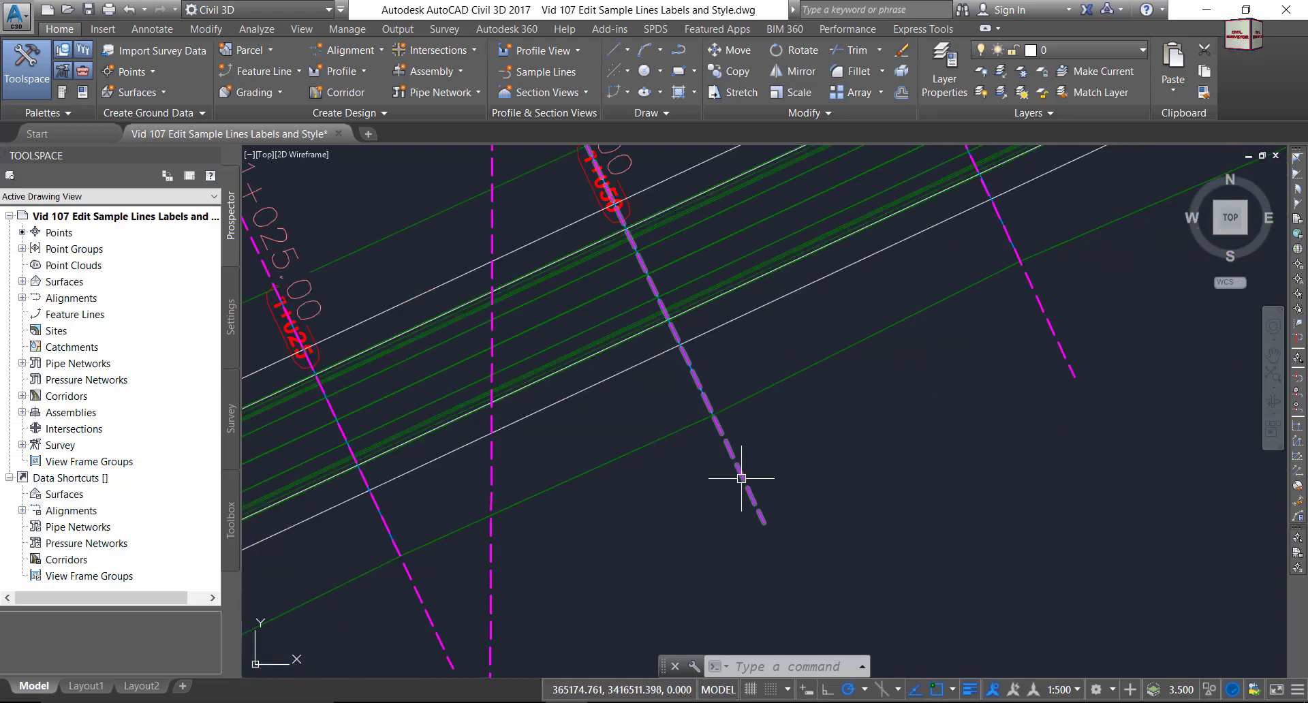
double_click(743, 479)
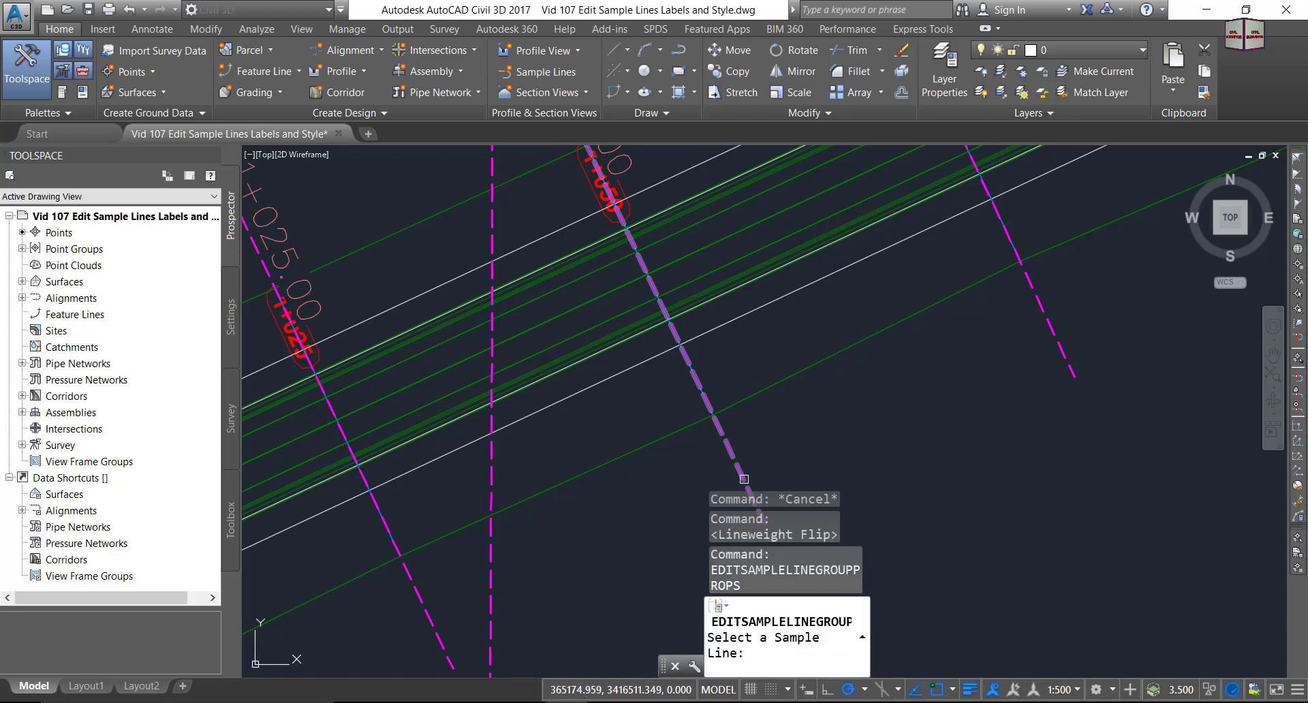
key(Escape)
Select a sample line, open its group properties, and choose a style for all 83 rows.
click(743, 478)
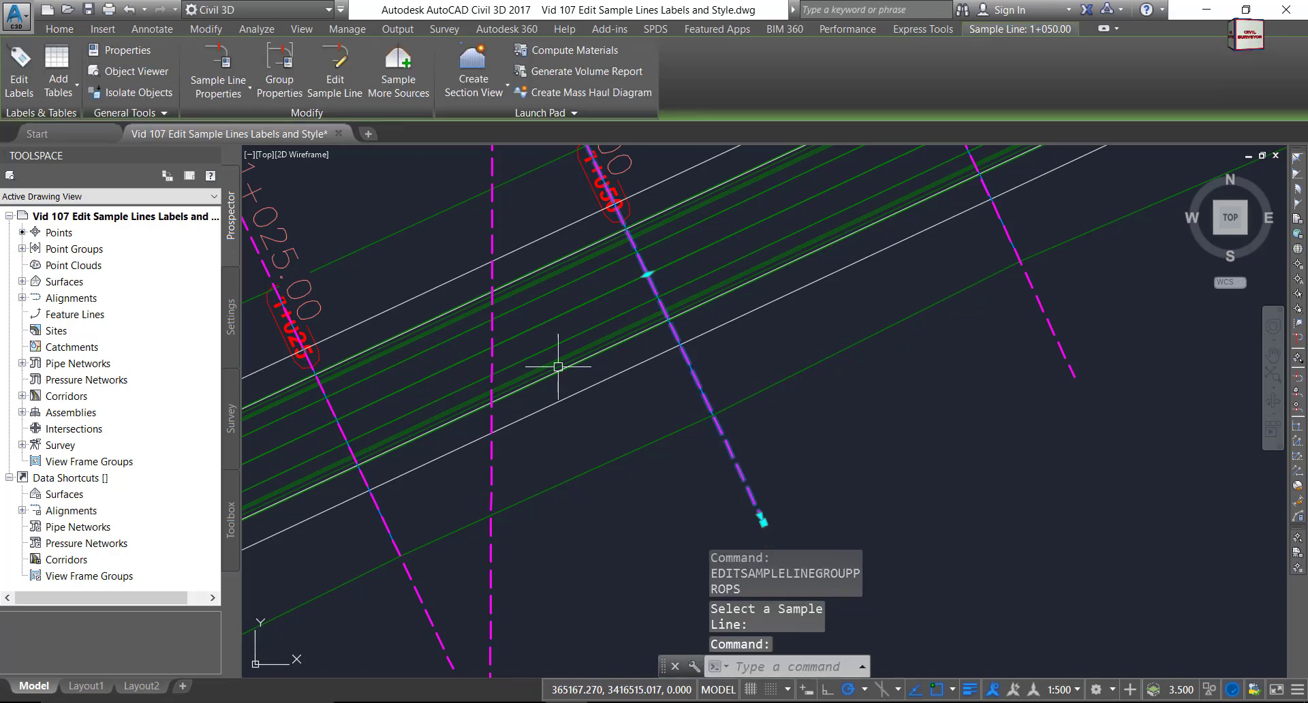
click(280, 73)
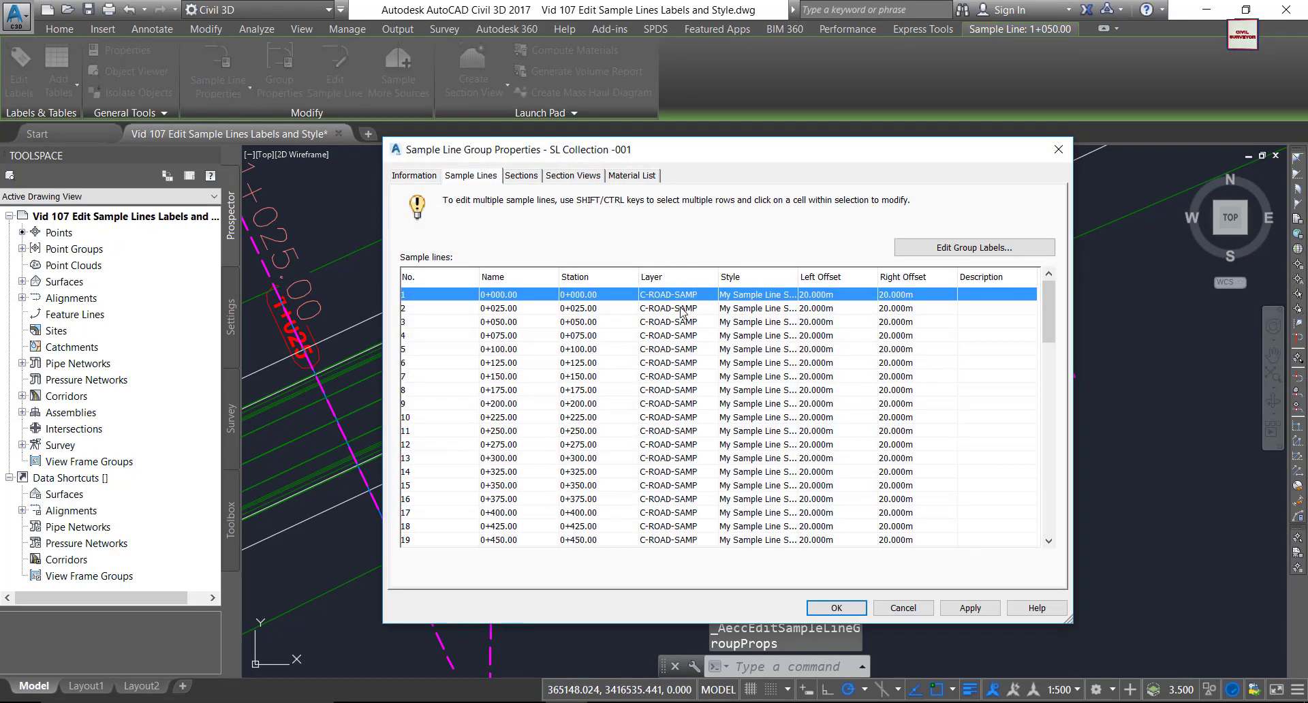
scroll(762, 310, down, 3)
scroll(762, 310, up, 3)
click(749, 297)
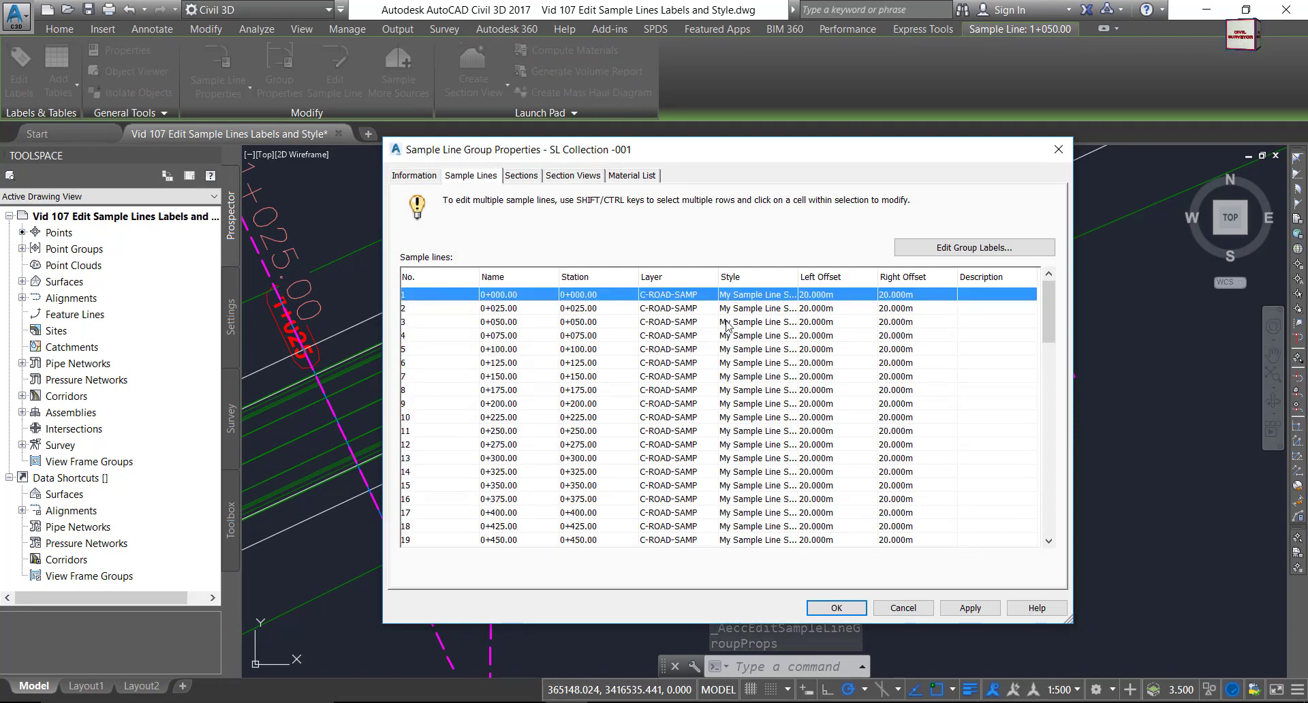
click(747, 299)
click(701, 344)
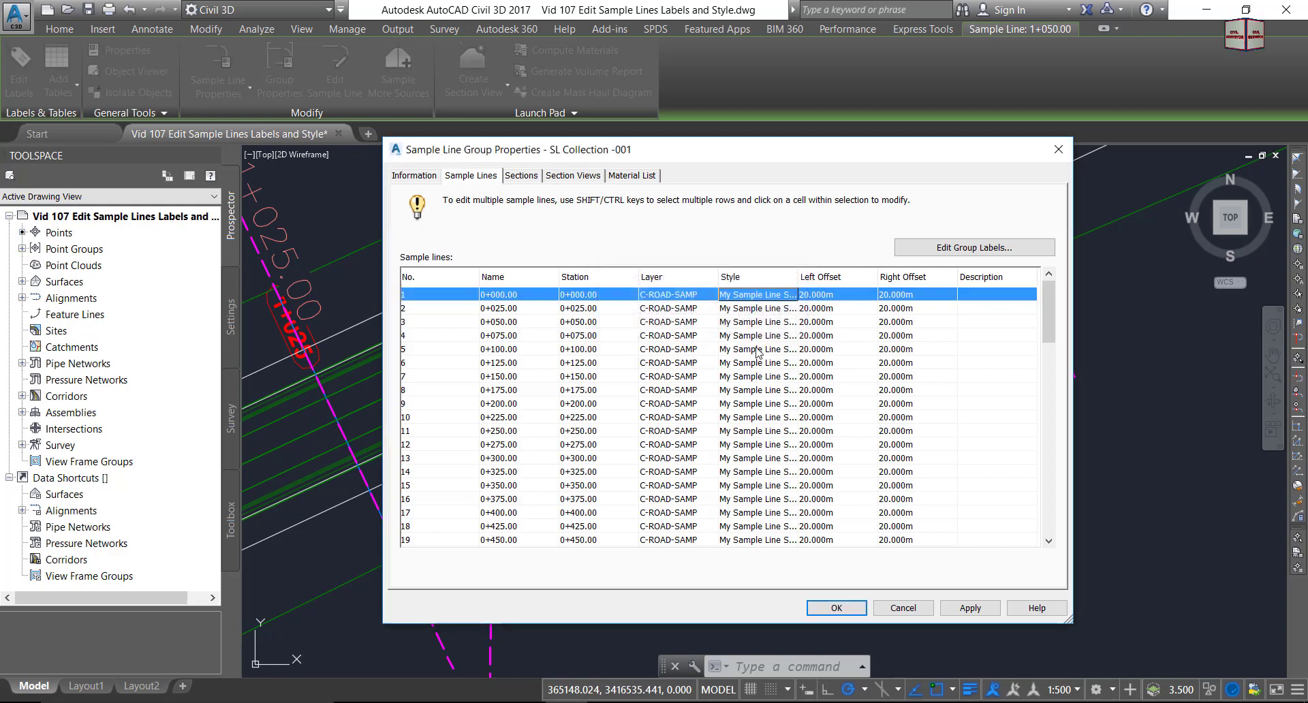
scroll(775, 366, down, 5)
scroll(775, 366, down, 15)
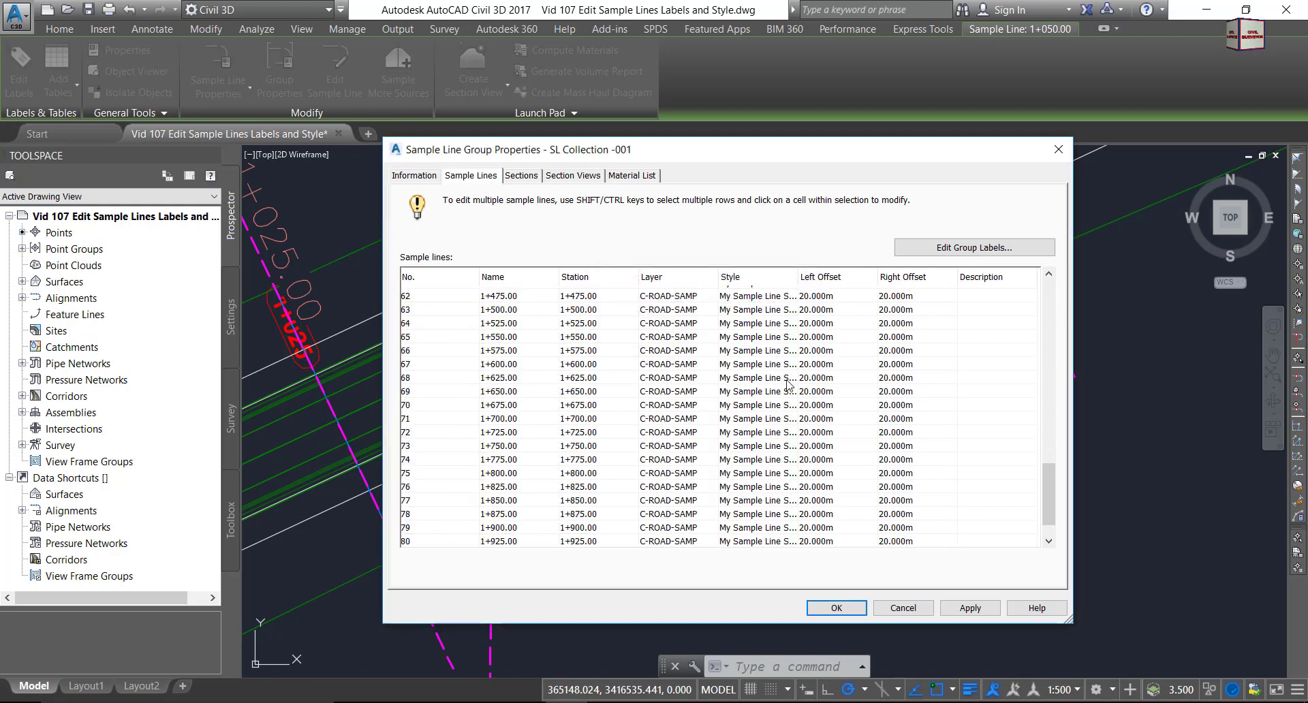
shift+click(752, 541)
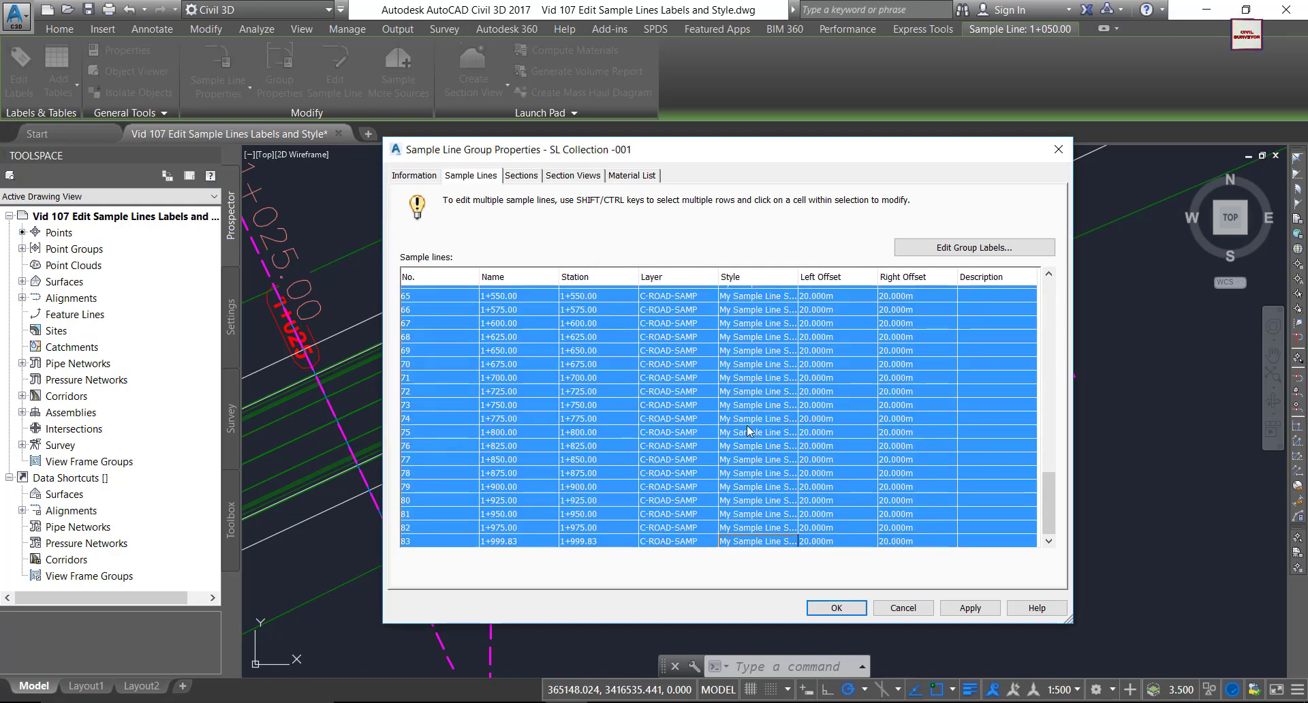
click(754, 341)
Change My Sample Line Style's Lines lineweight to 0.40 mm and apply it to the group.
click(770, 311)
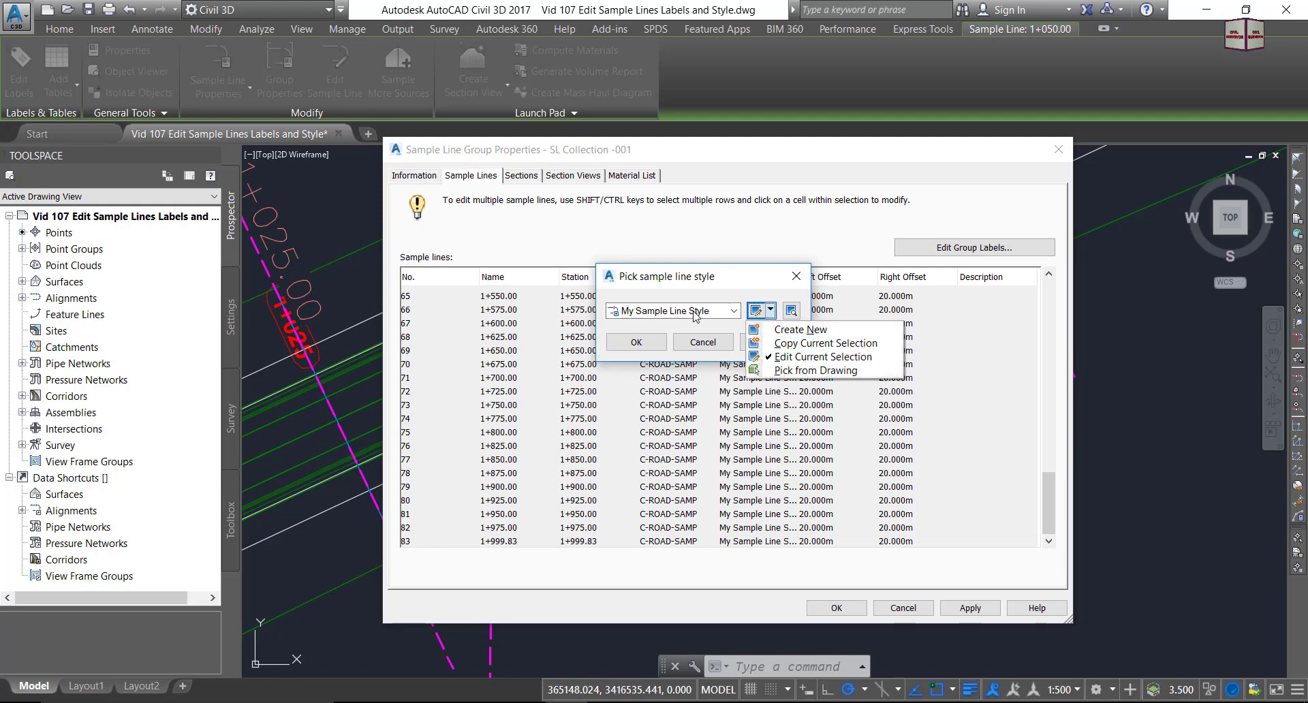
click(792, 357)
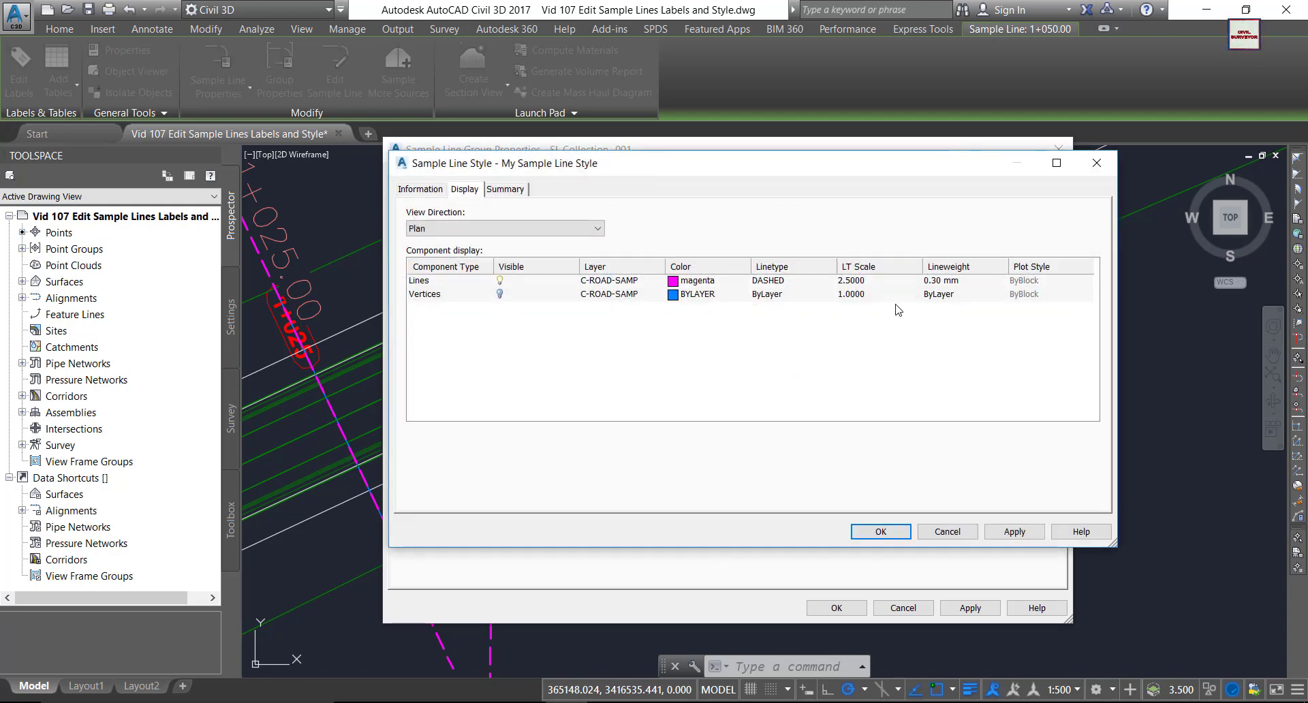
click(940, 285)
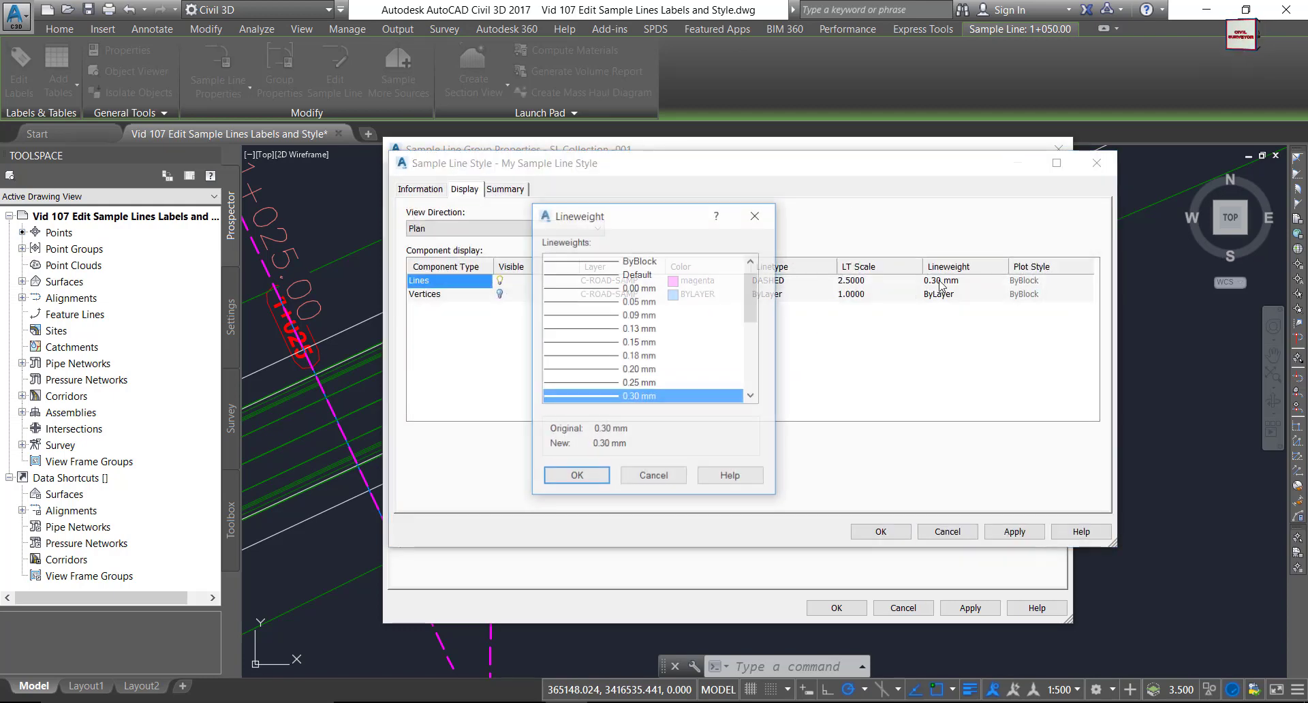
click(752, 395)
click(752, 395)
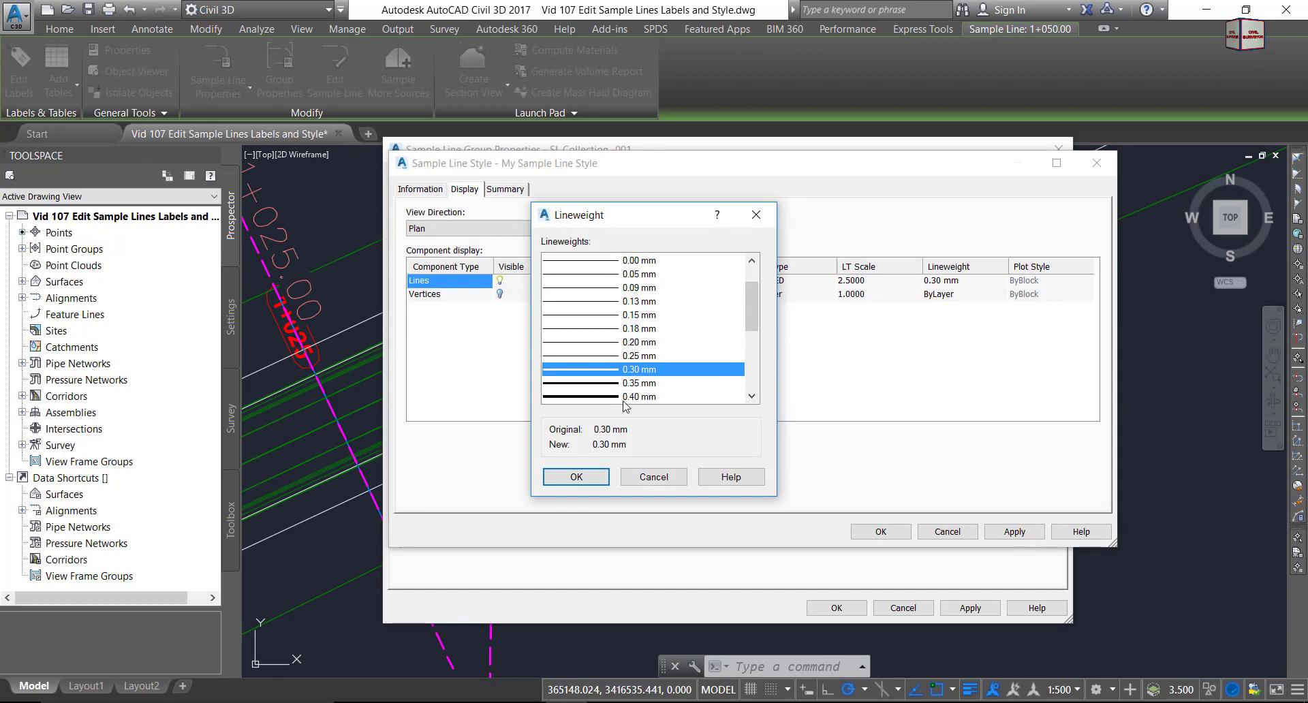
click(614, 398)
click(577, 477)
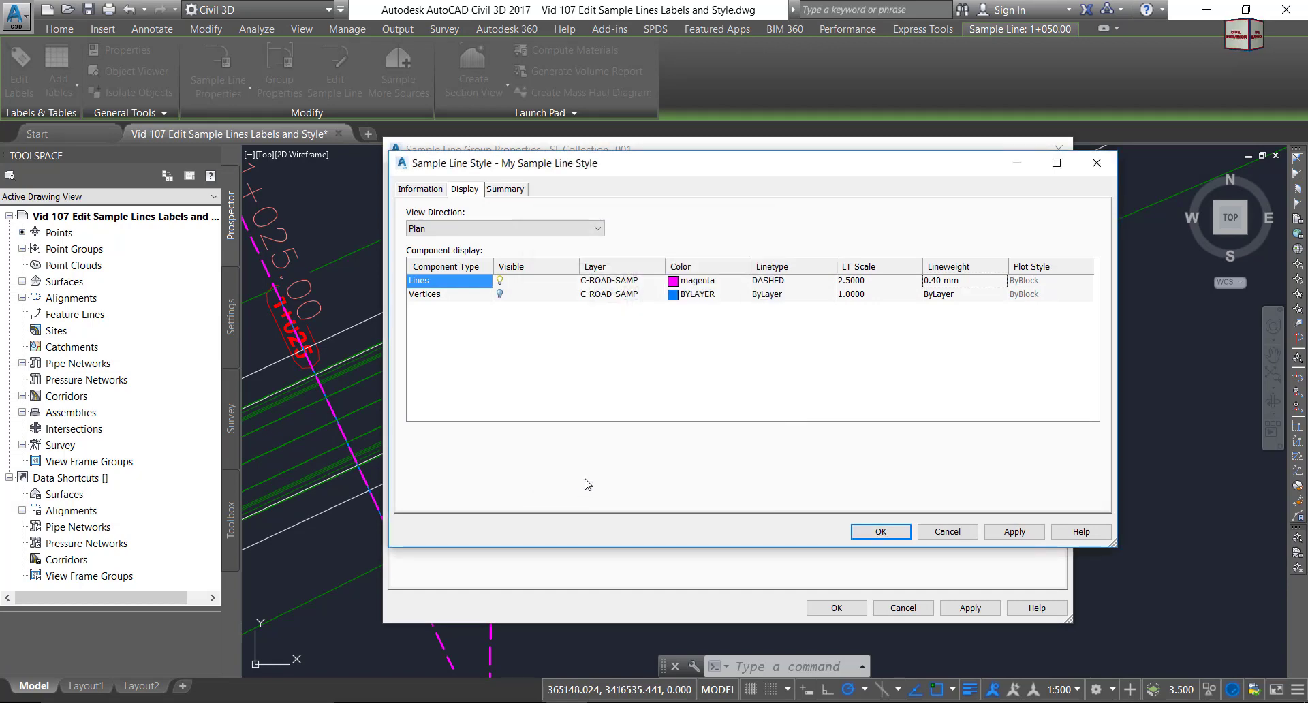
click(1014, 532)
click(880, 532)
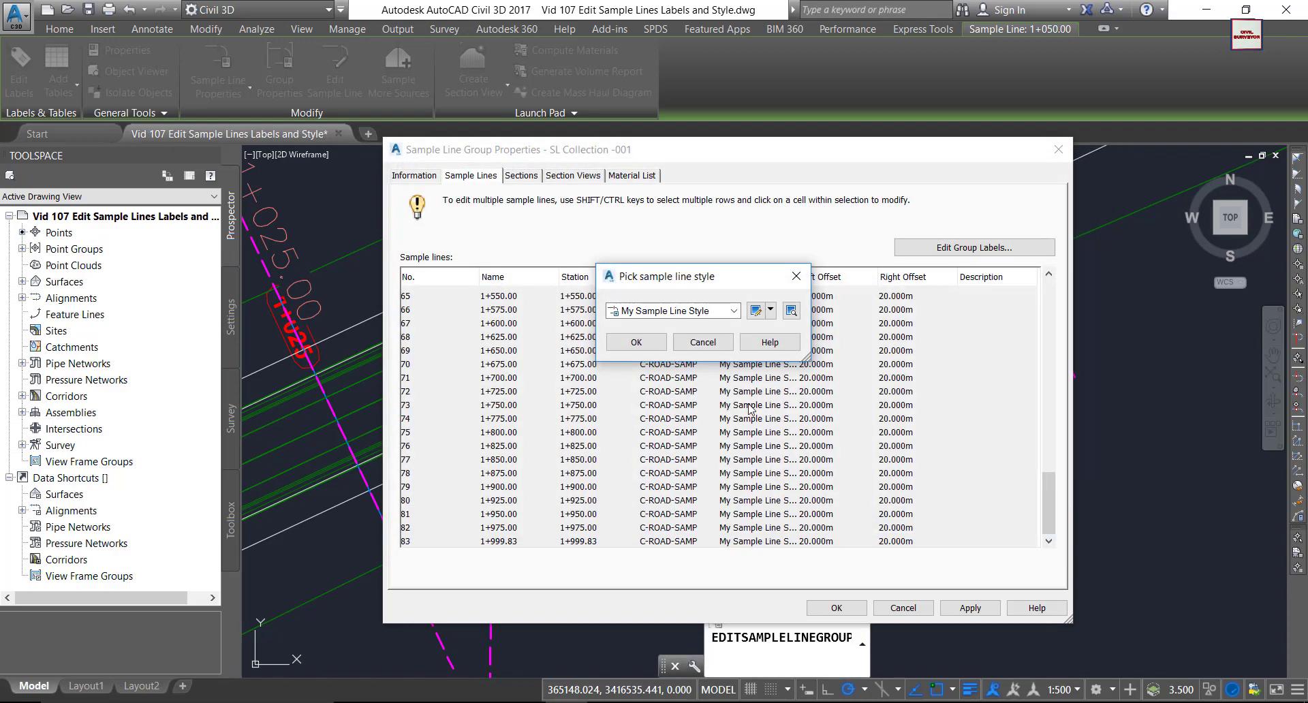
click(637, 342)
click(970, 607)
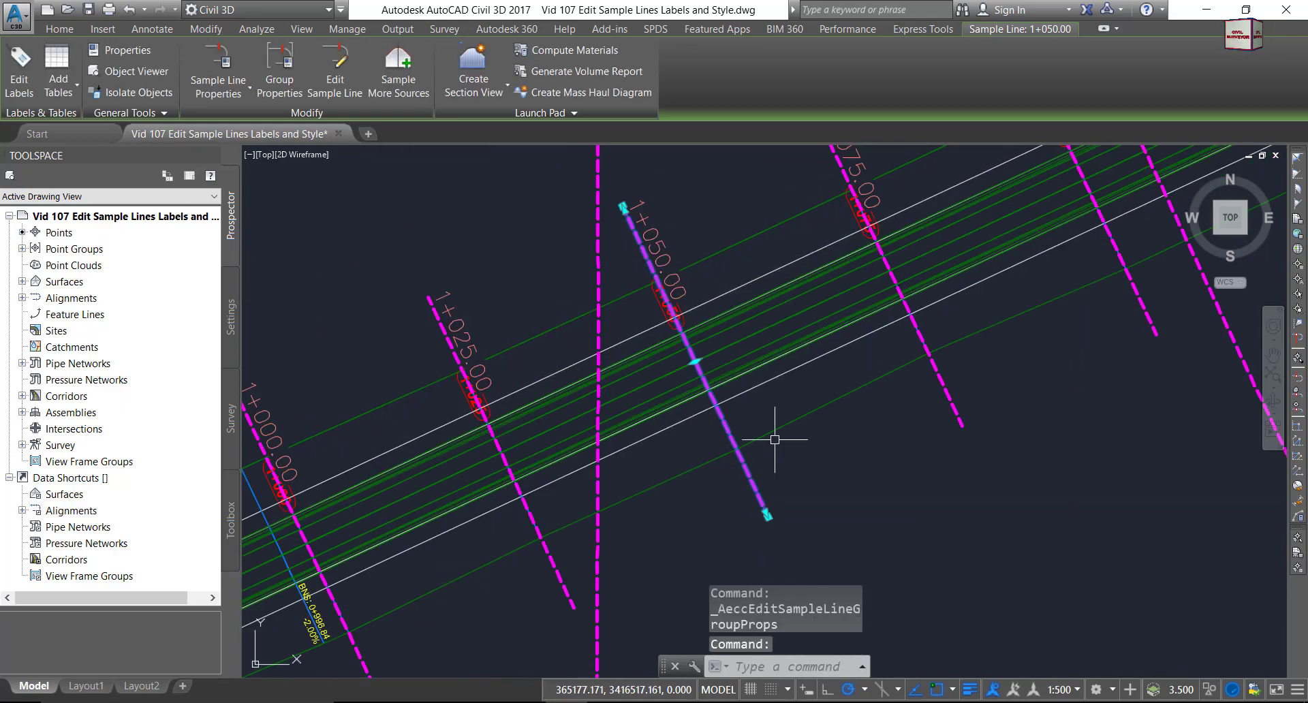
Zoom to the 0+425.00 sample line, open its Group Properties and cancel without changes.
scroll(795, 455, down, 6)
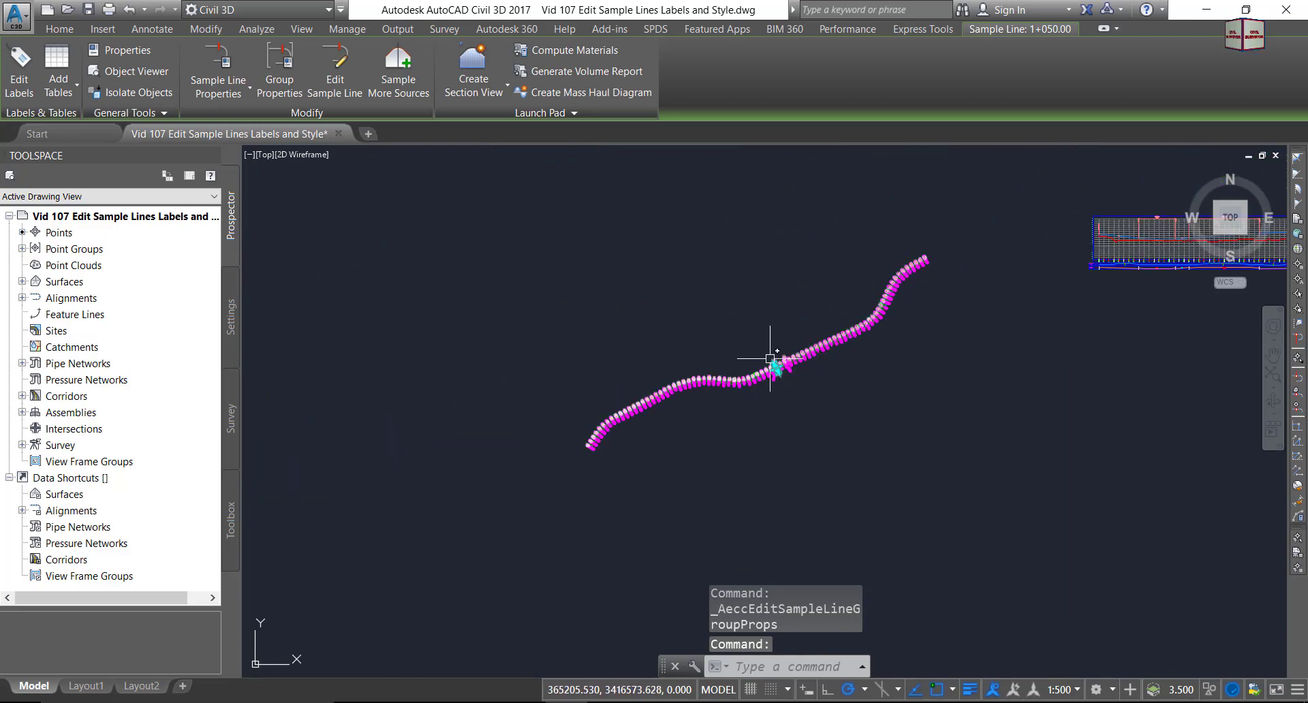
scroll(641, 439, up, 3)
scroll(514, 380, up, 5)
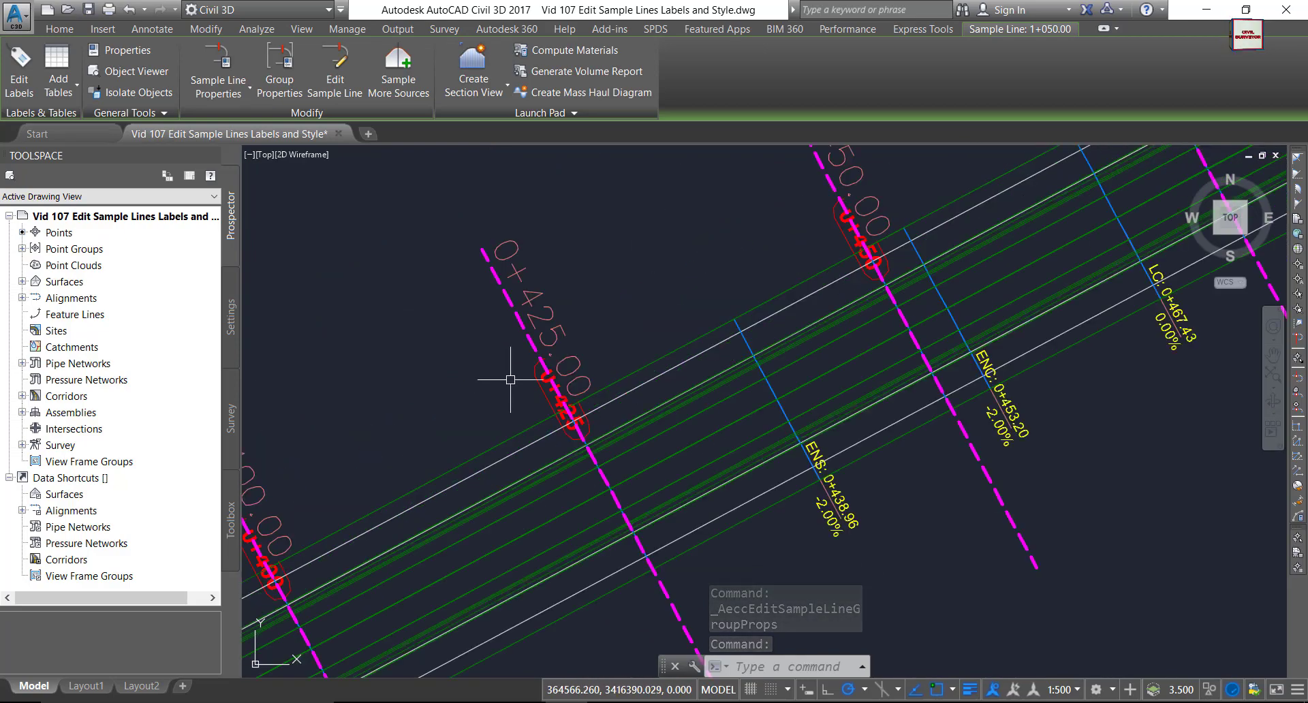
scroll(545, 326, down, 4)
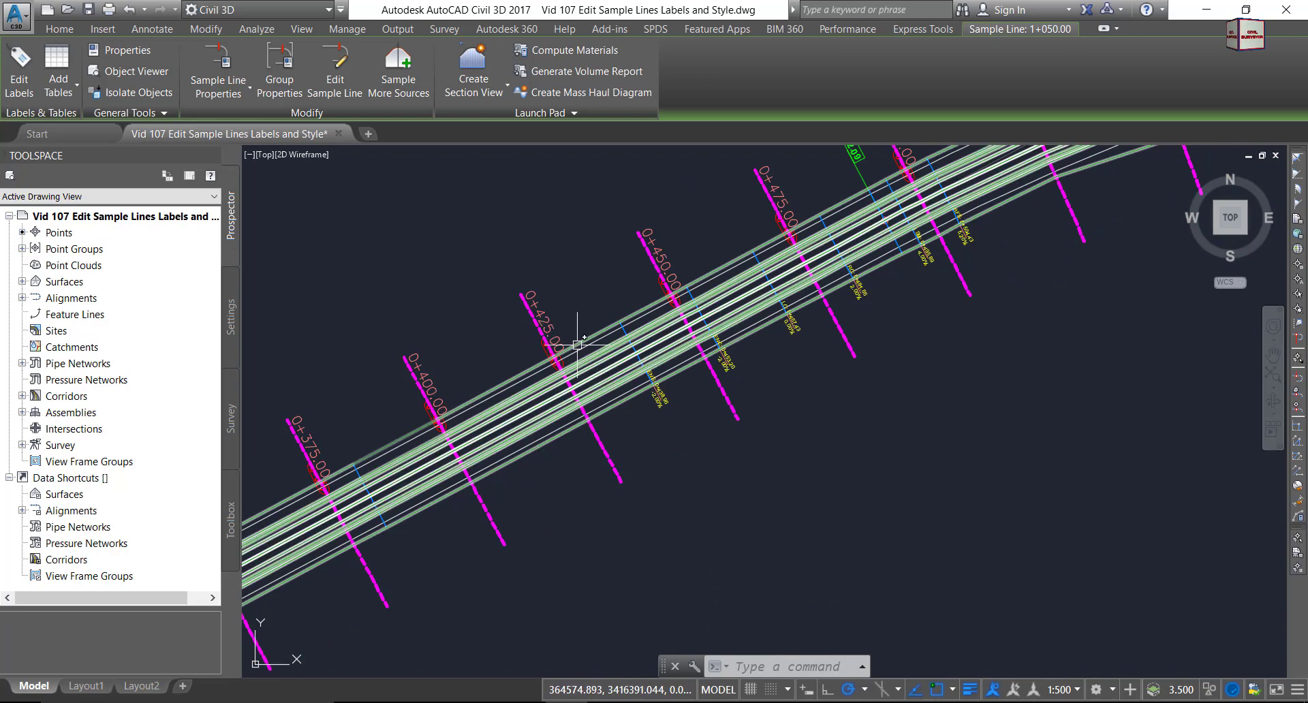
click(620, 475)
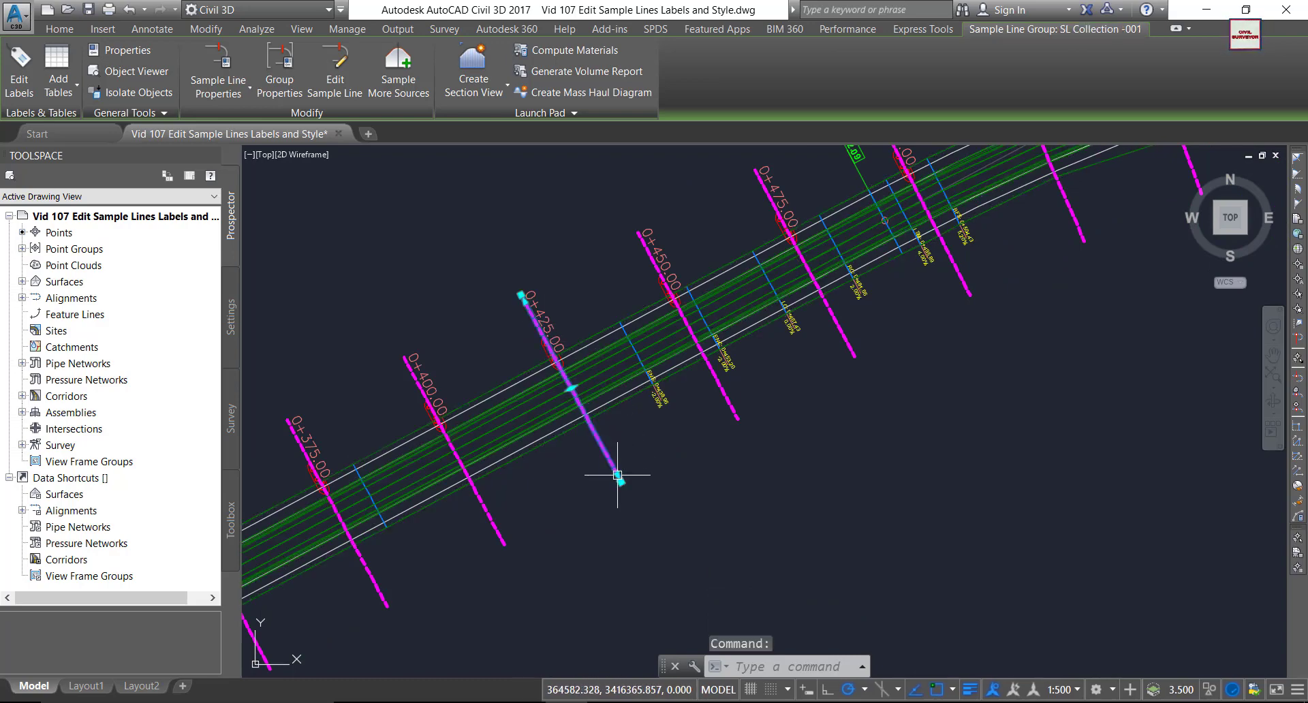
click(275, 83)
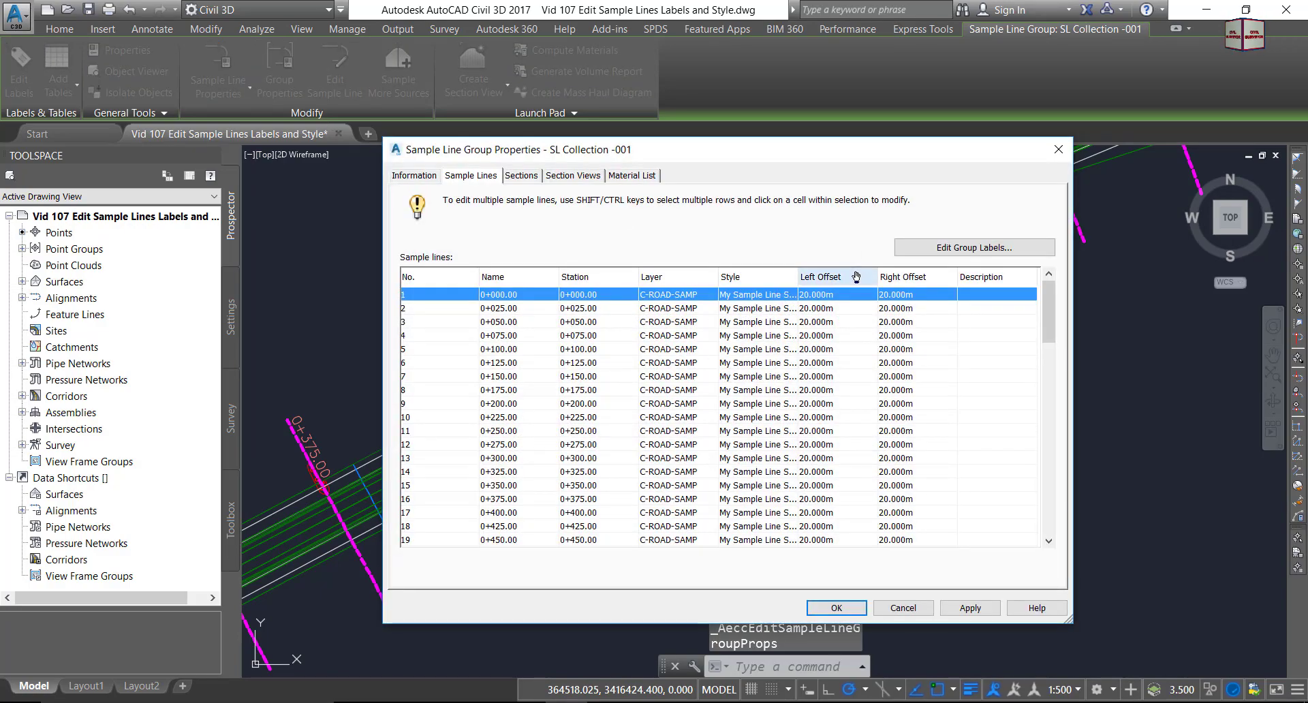
click(910, 609)
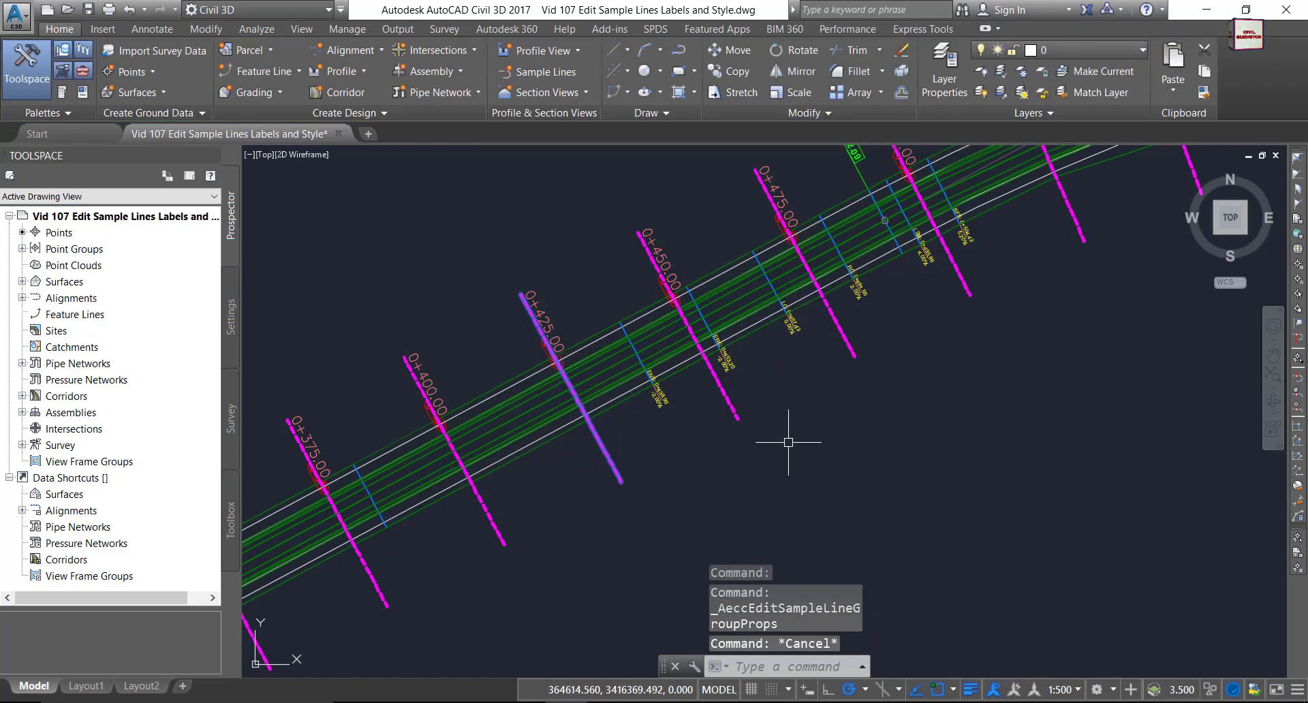
key(Escape)
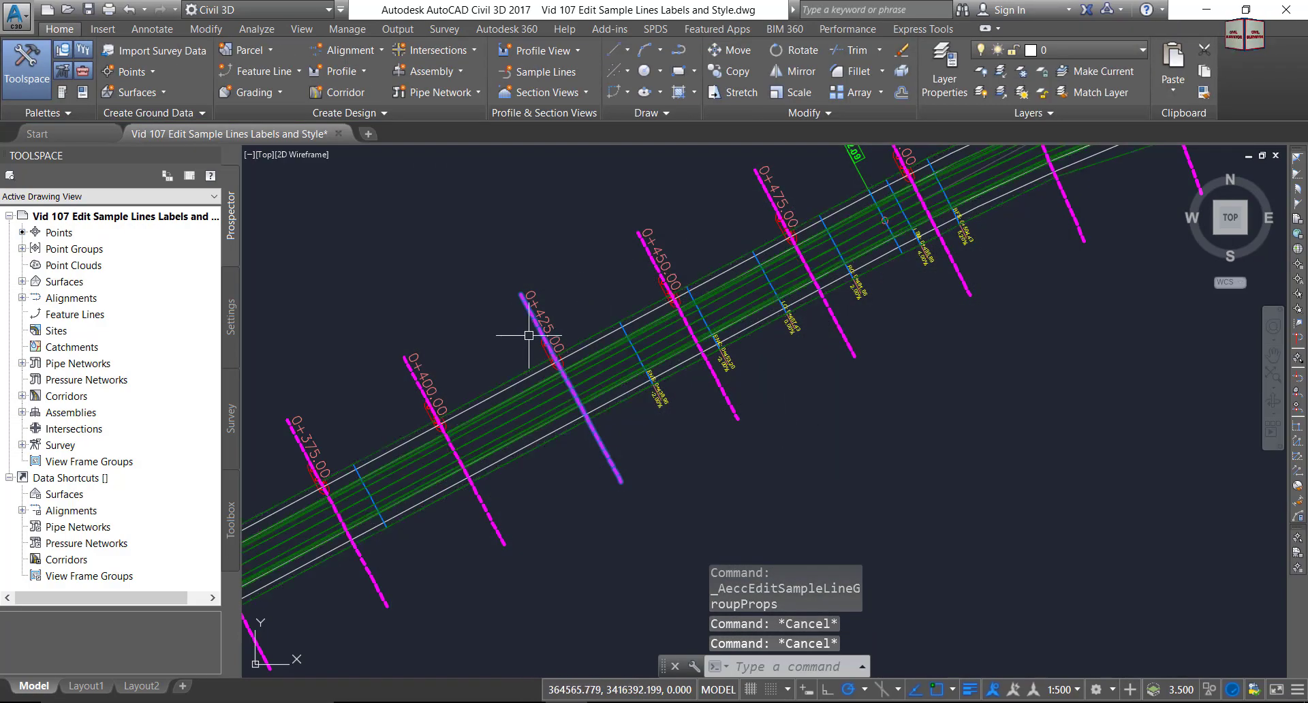
Pan toward sample line 0+425.00 and select its label group.
middle_drag(463, 290, 606, 290)
scroll(694, 300, up, 6)
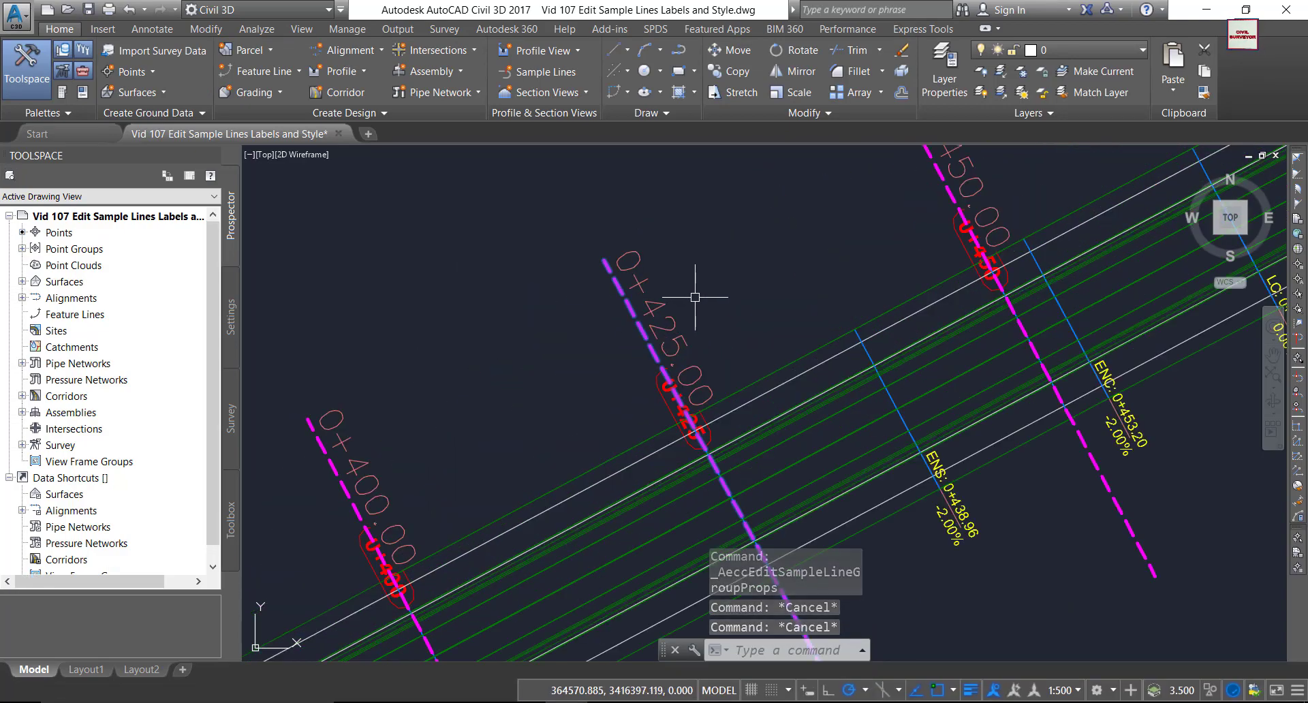
click(638, 317)
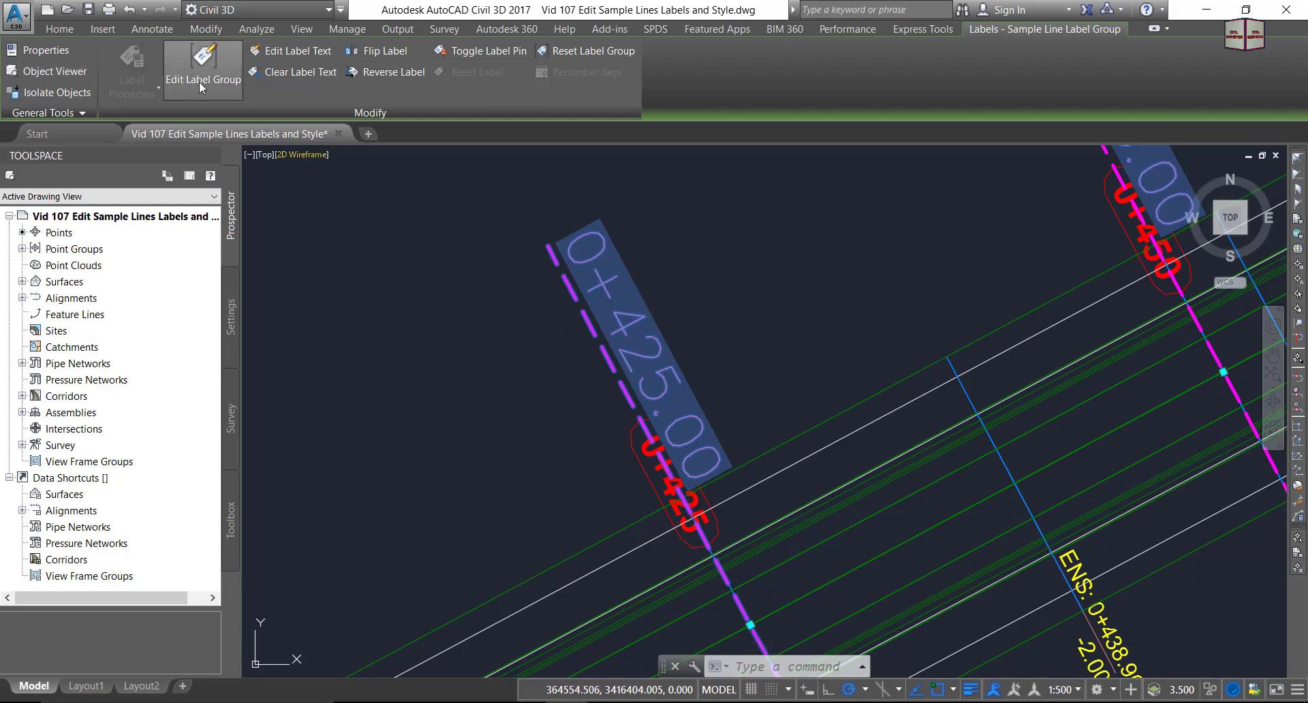
Replace the Section Name label row with a Section Marks #-# label row in Edit Label Group.
scroll(629, 372, down, 4)
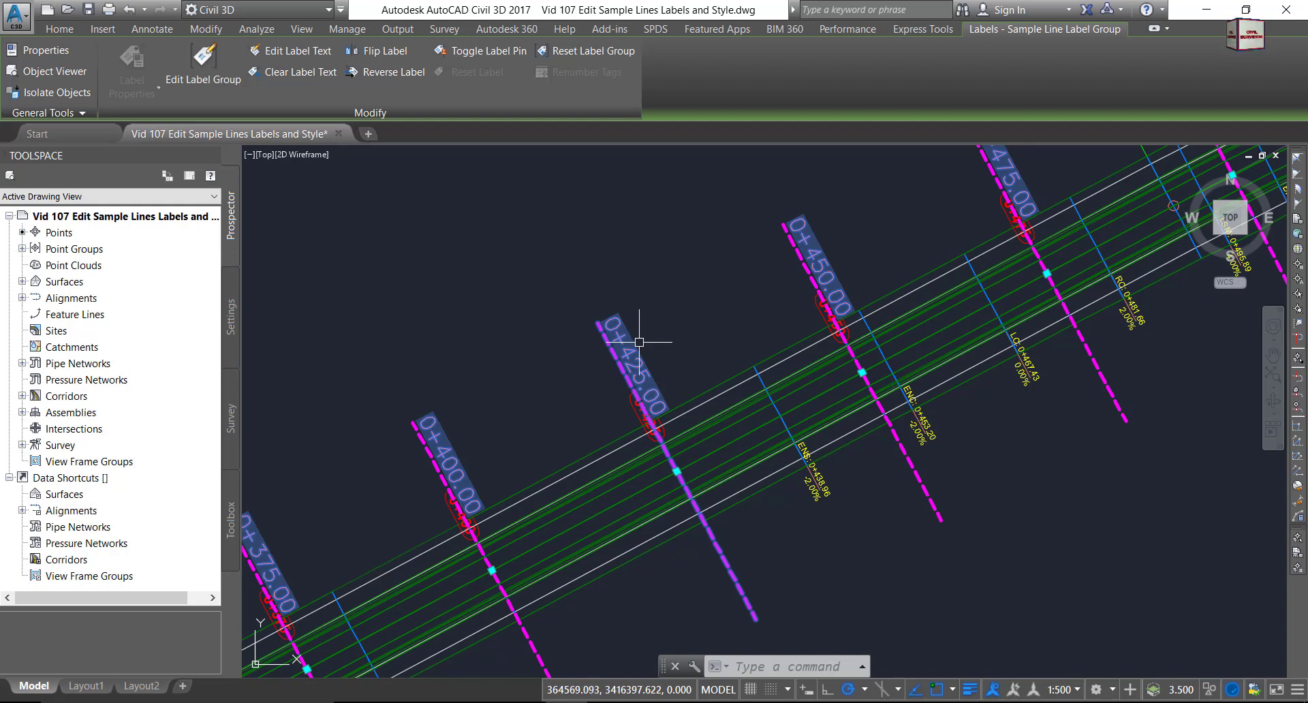
click(204, 68)
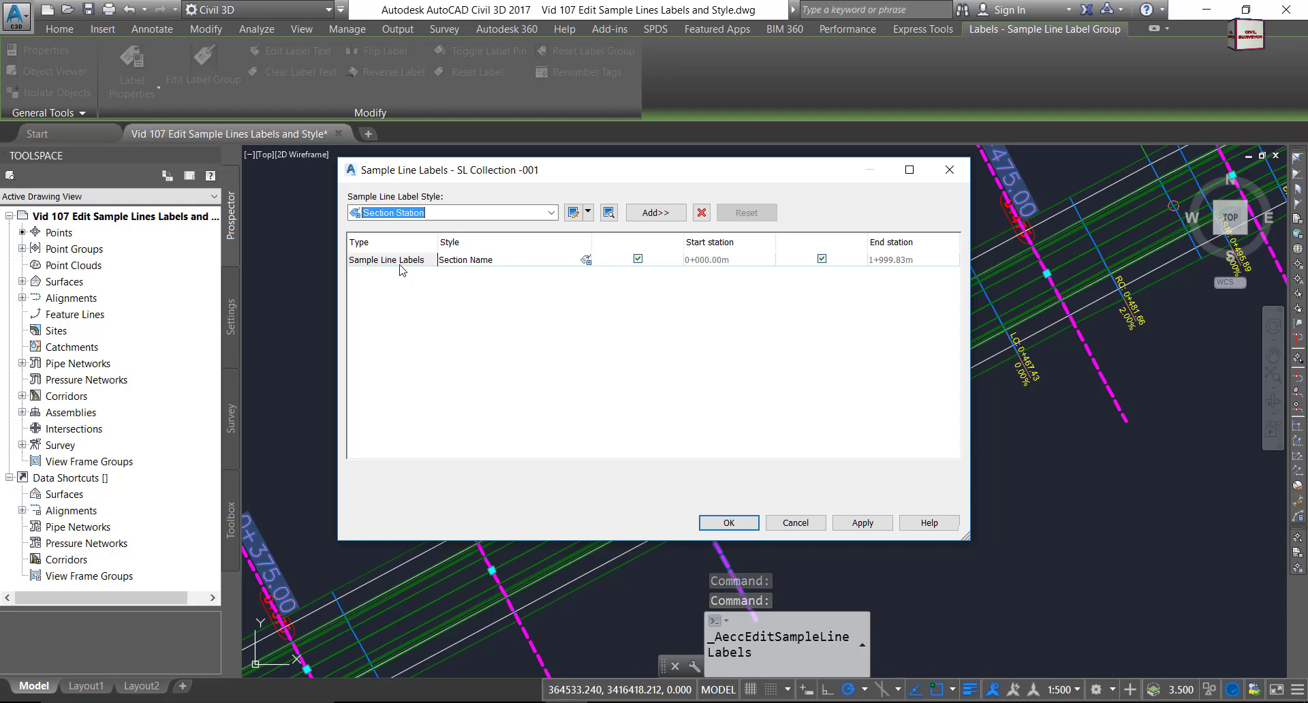
click(701, 213)
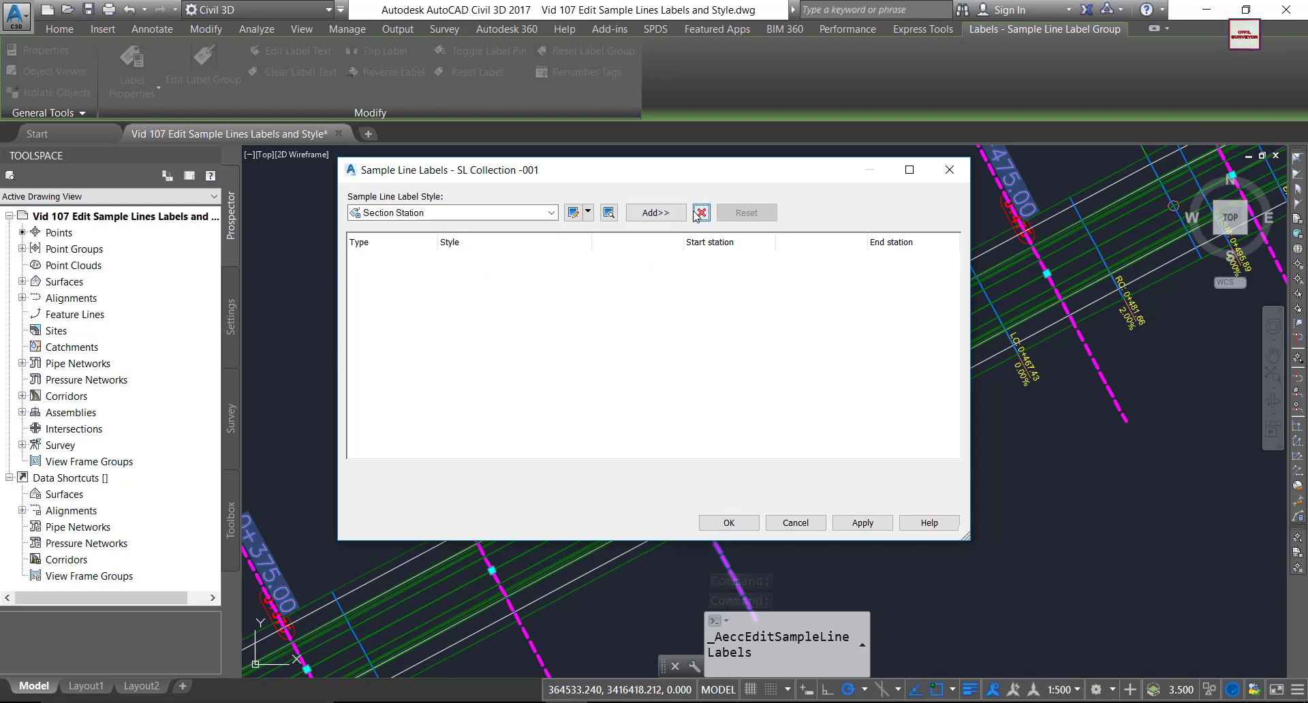
click(551, 213)
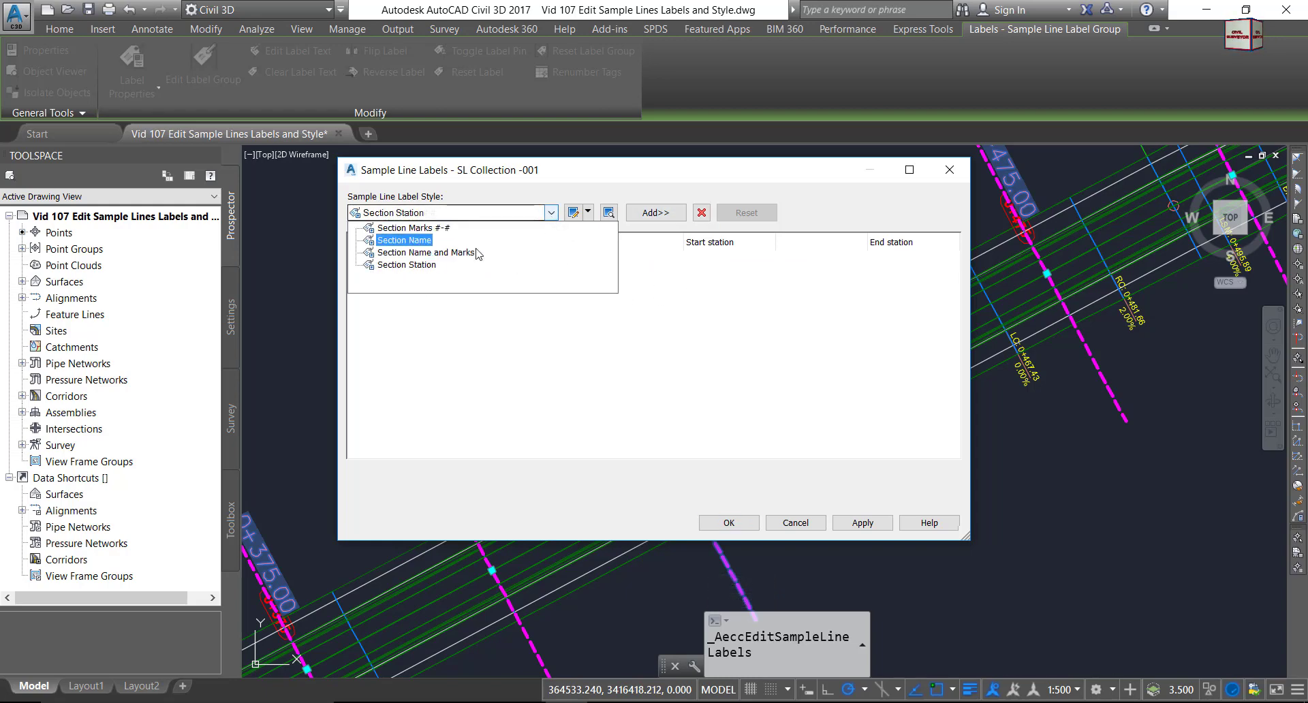
click(440, 227)
click(655, 212)
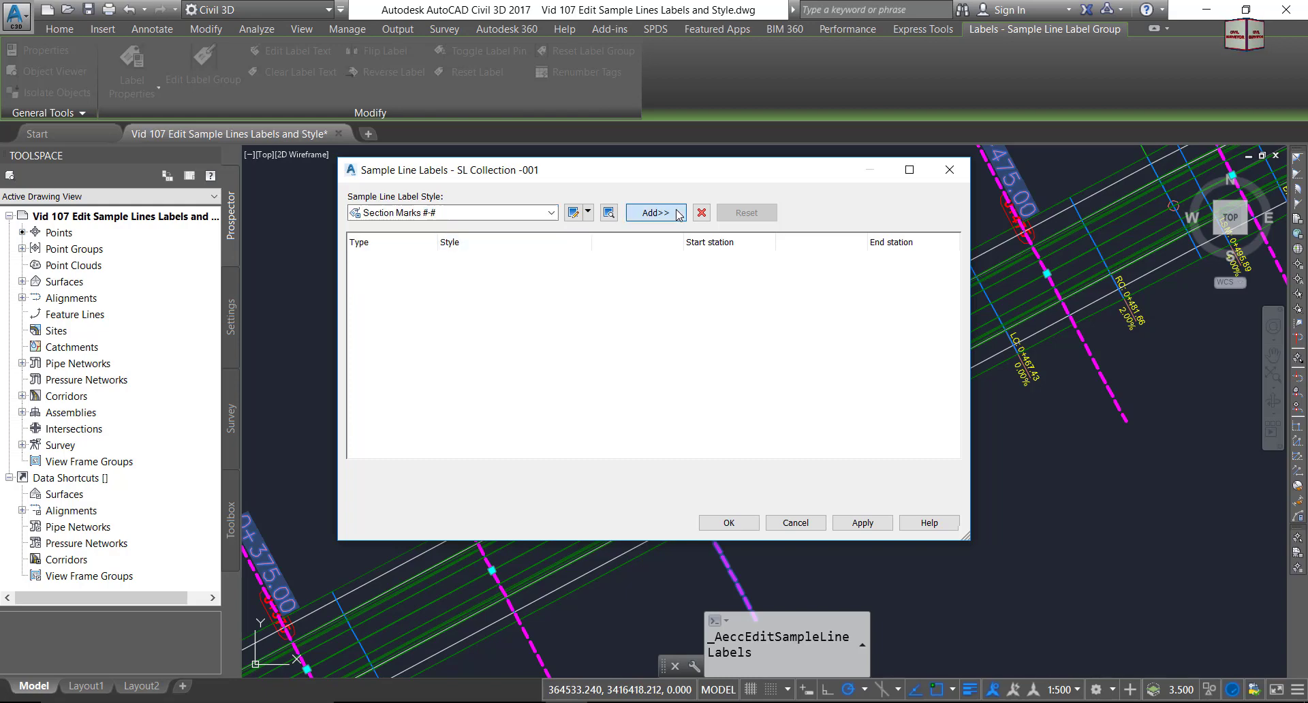
click(729, 523)
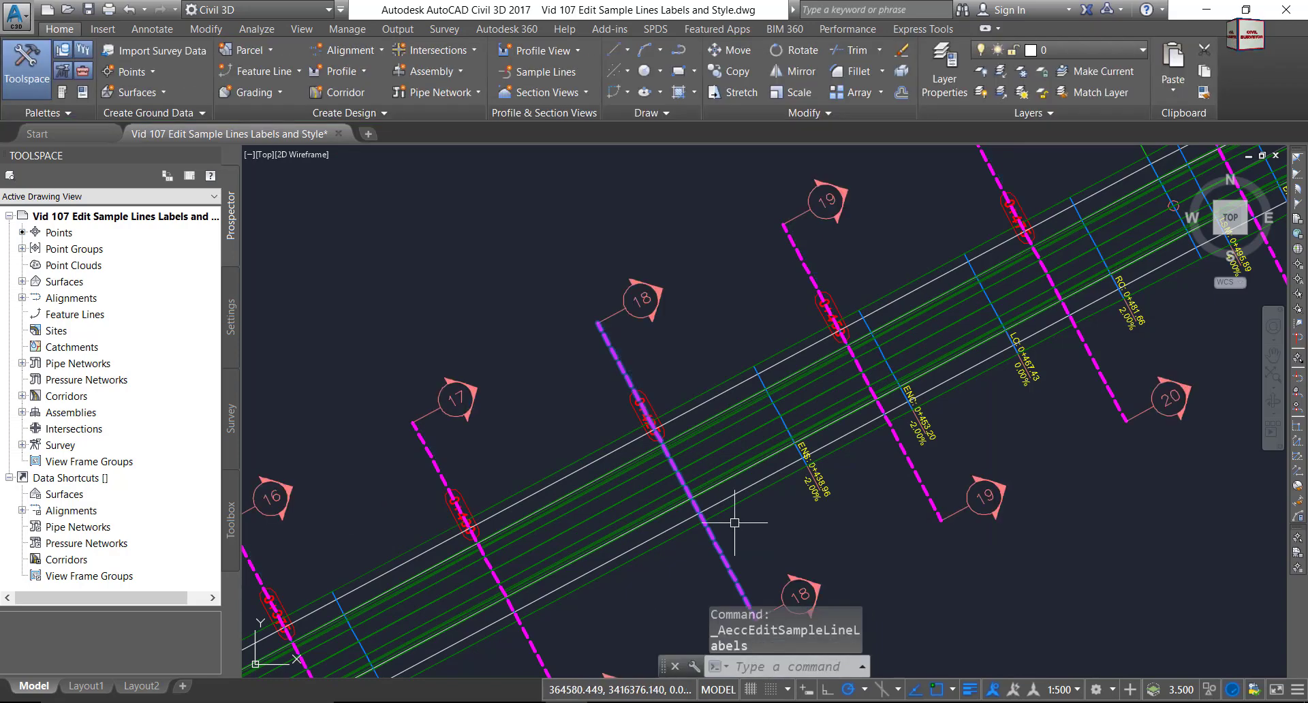
Select the new section mark label group and shift the view along the alignment.
scroll(607, 345, down, 5)
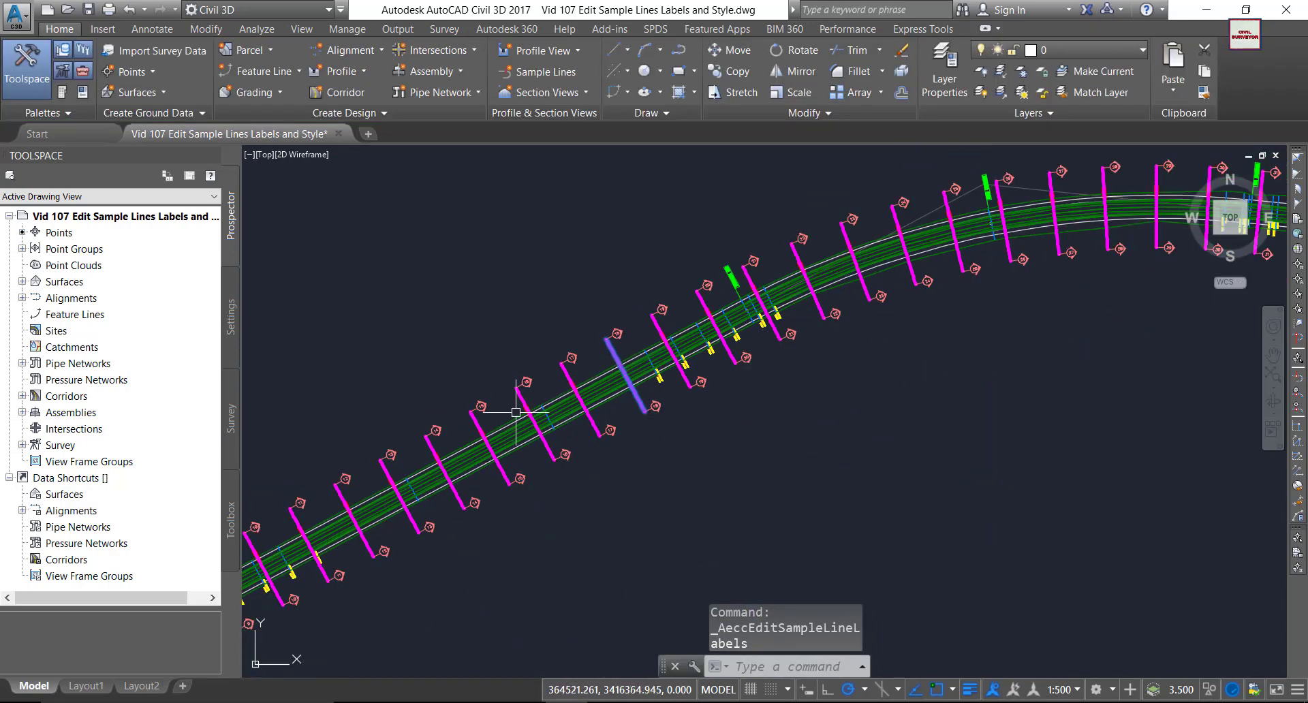
scroll(444, 432, up, 4)
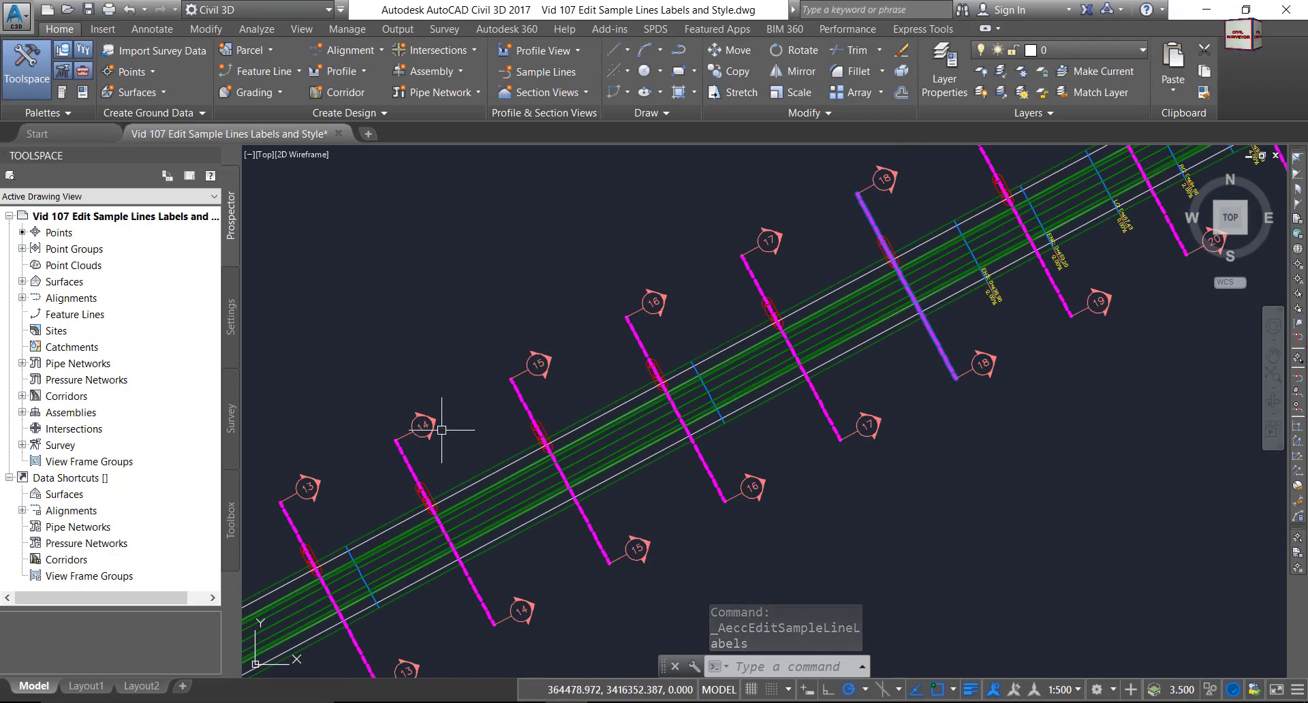
click(522, 398)
click(663, 294)
middle_drag(665, 296, 633, 337)
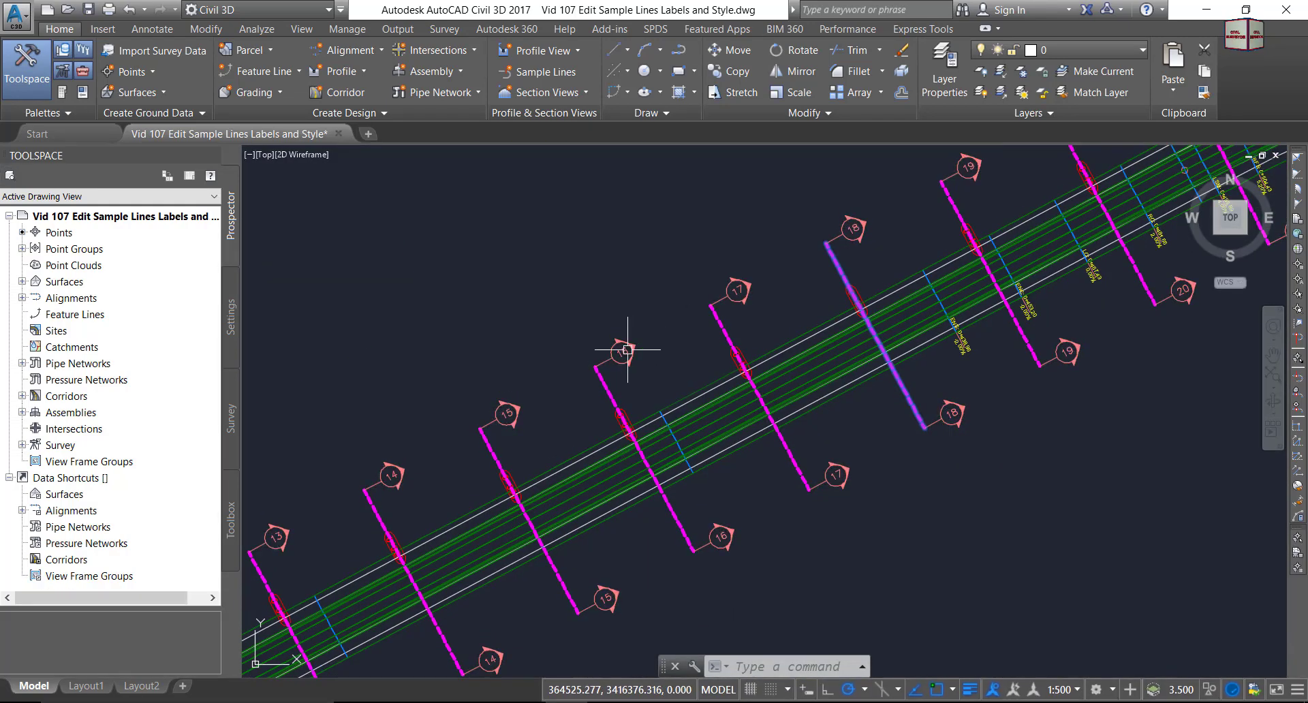
Create Section Marks #-# [Copy] as a child of the Section Marks #-# label style.
click(621, 345)
click(203, 66)
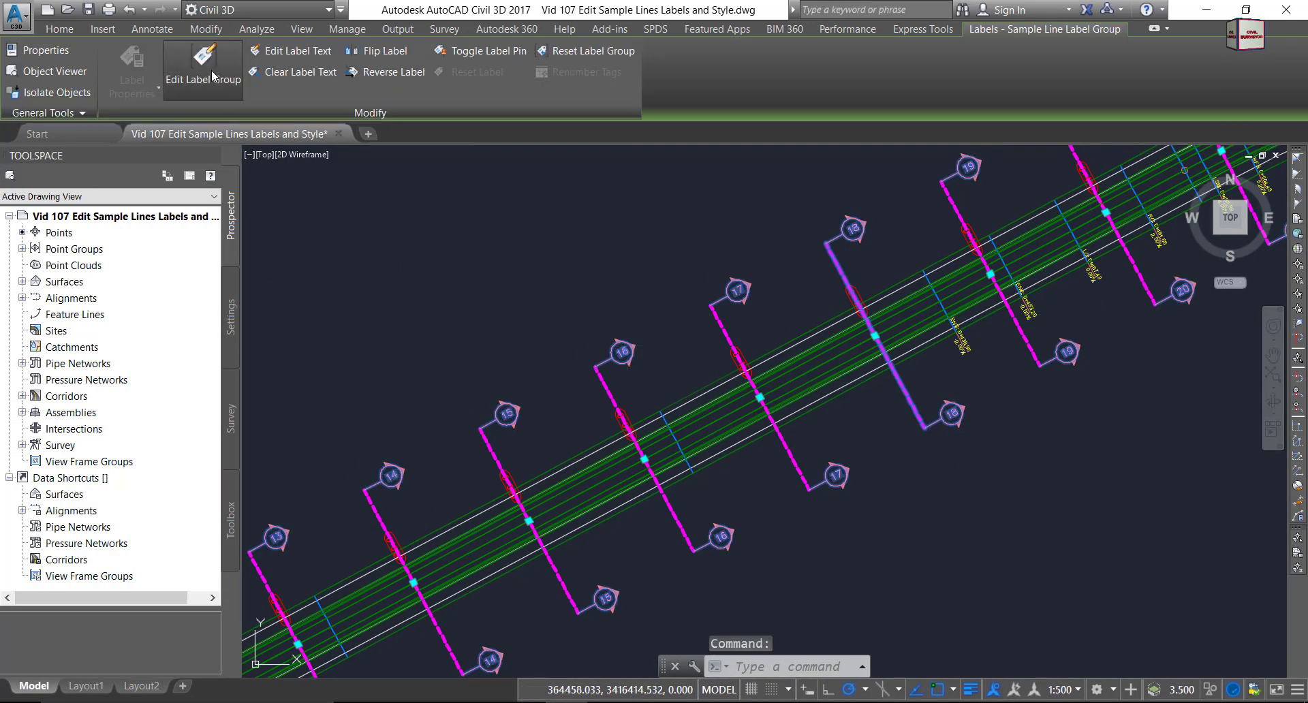
click(585, 263)
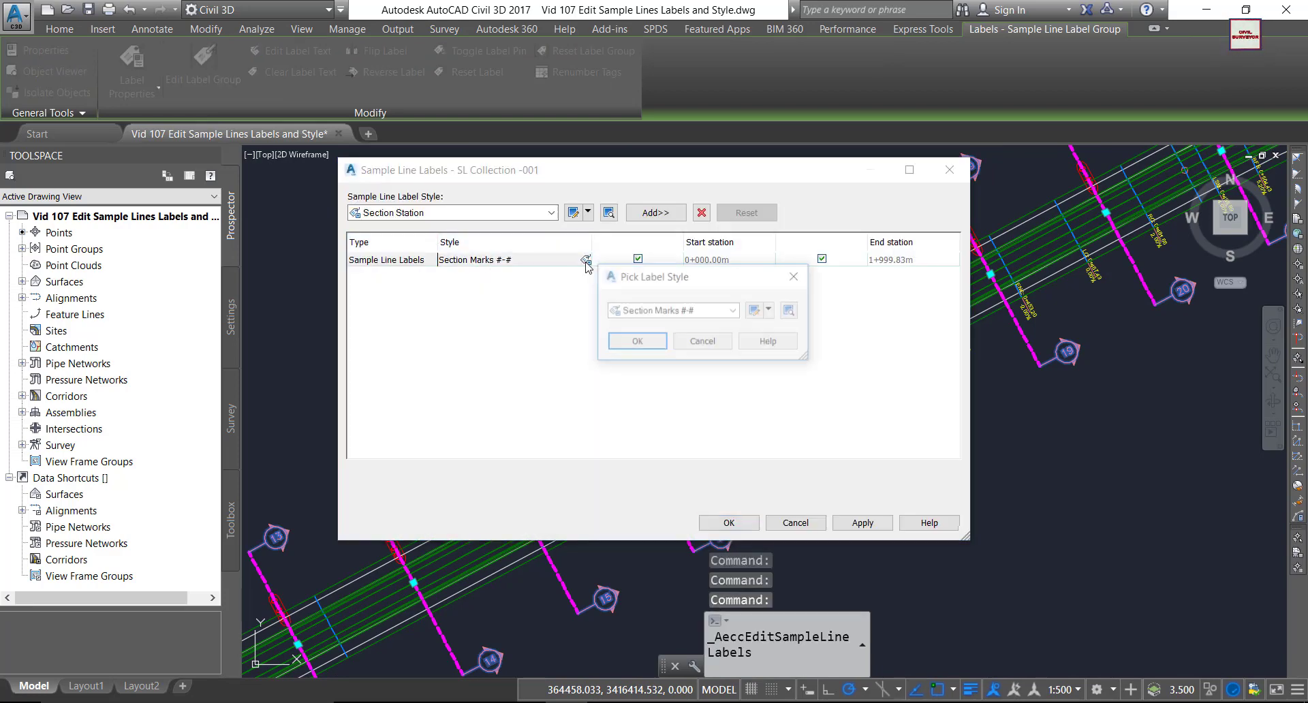
click(770, 310)
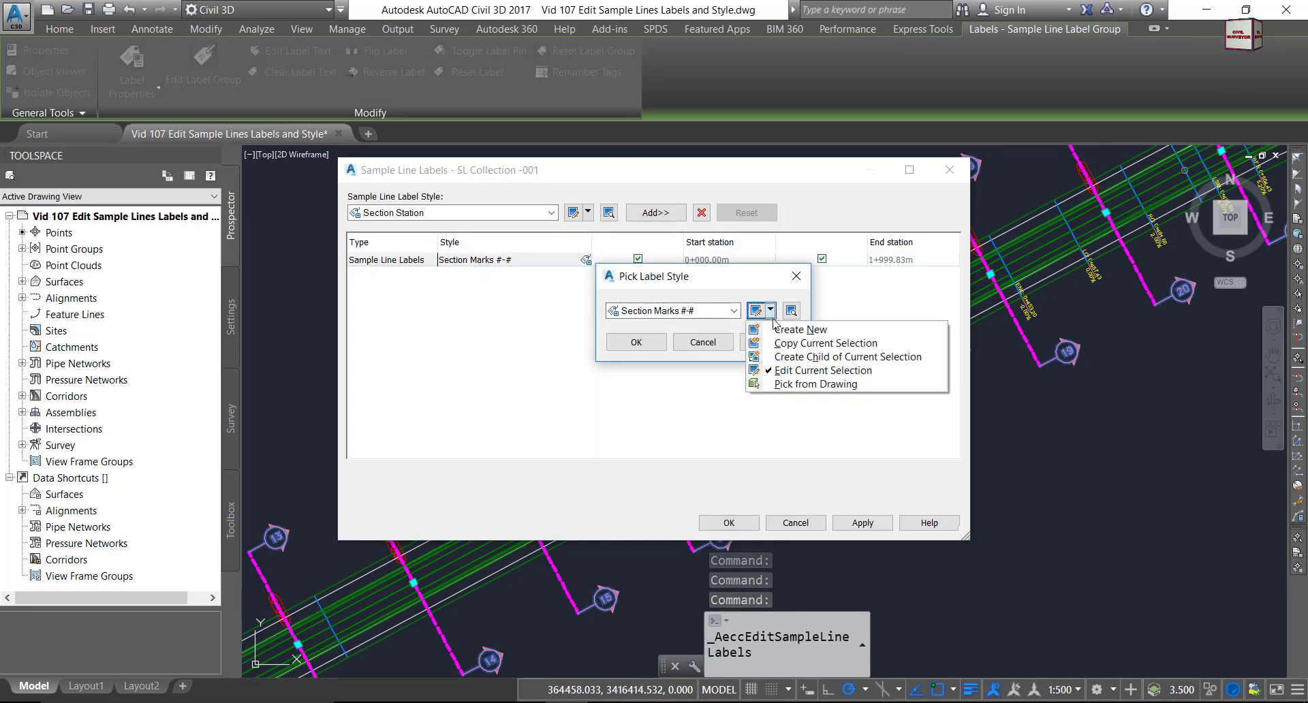
click(794, 358)
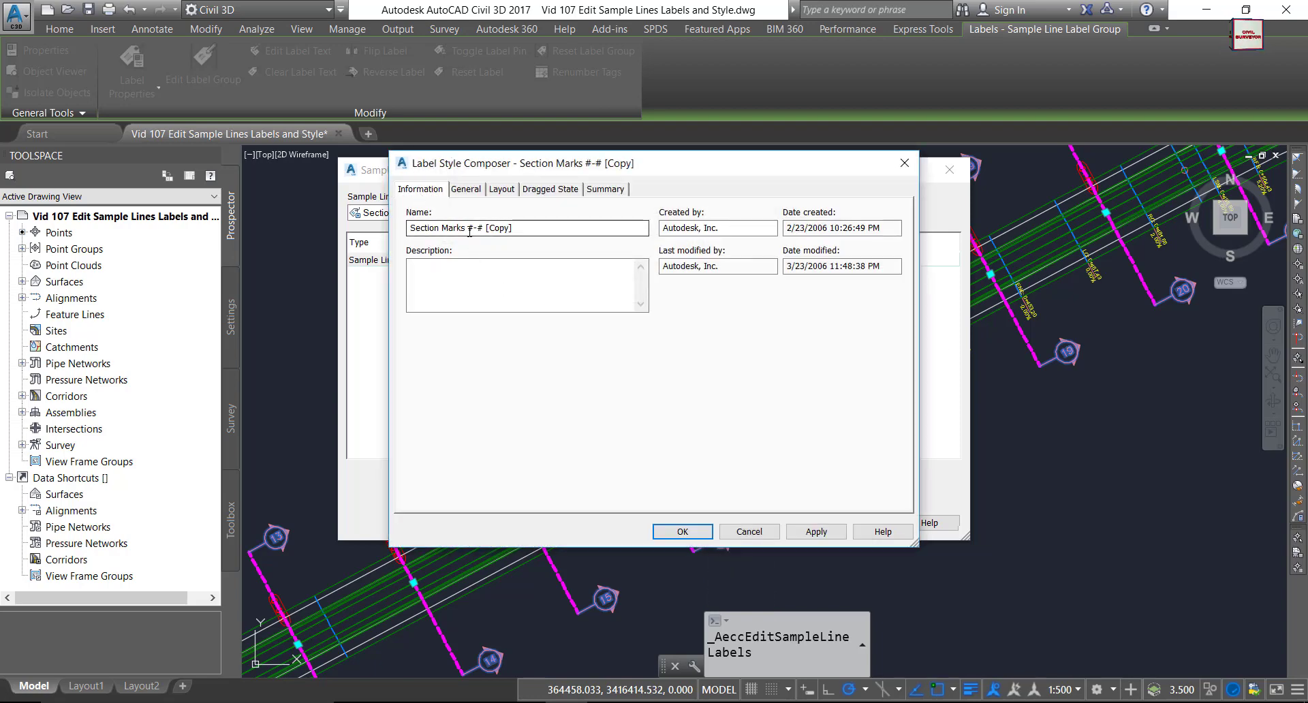
On the Layout tab, set the Number 1 text colour to blue.
click(502, 189)
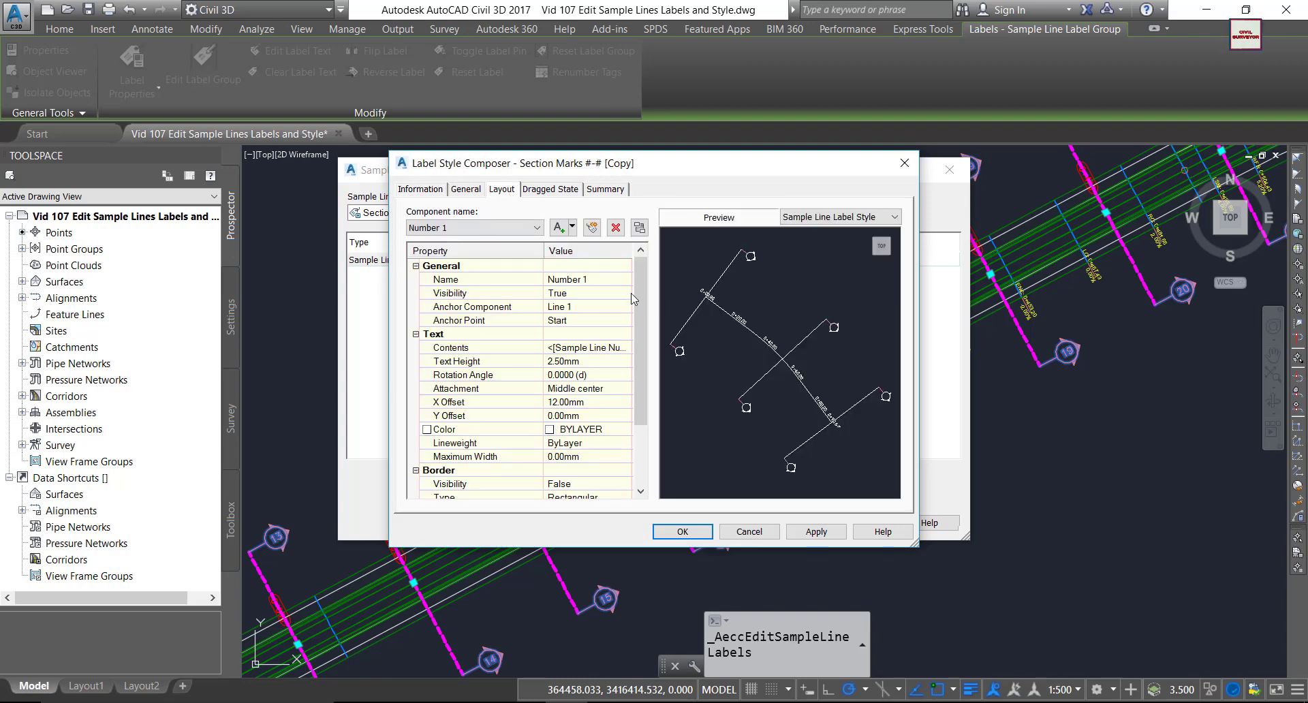
click(505, 233)
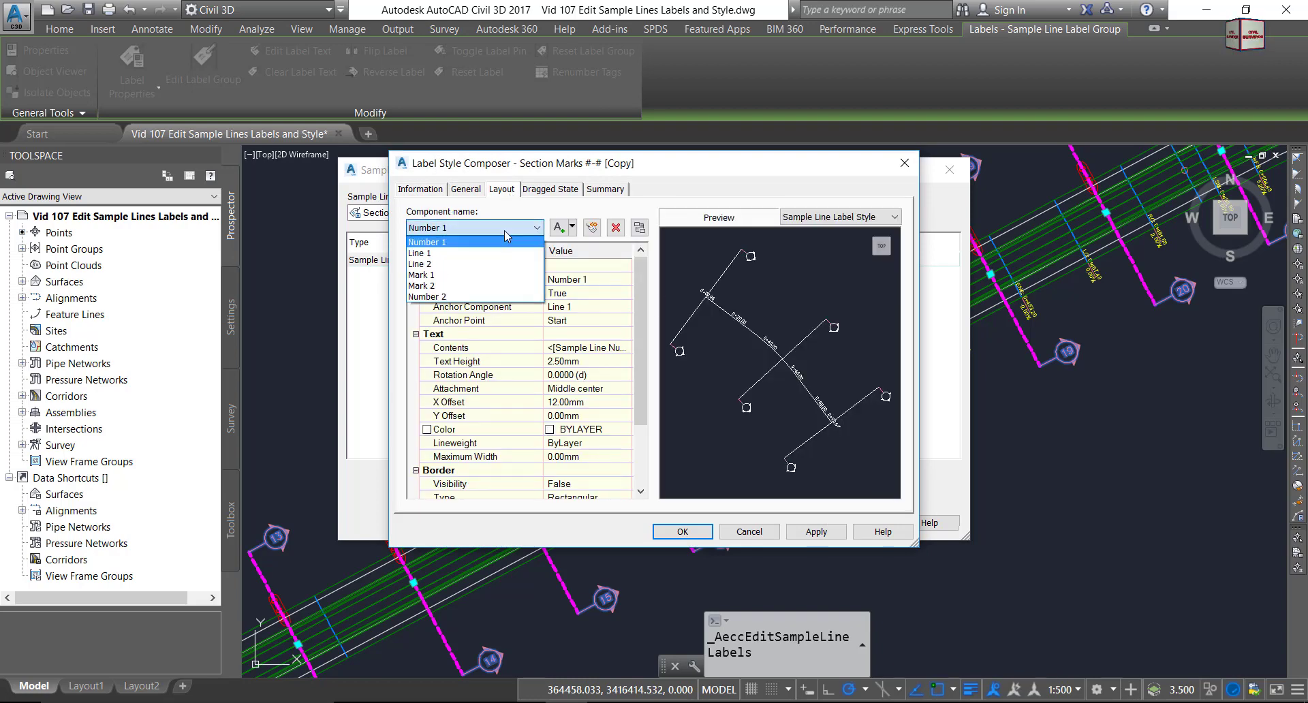
click(445, 246)
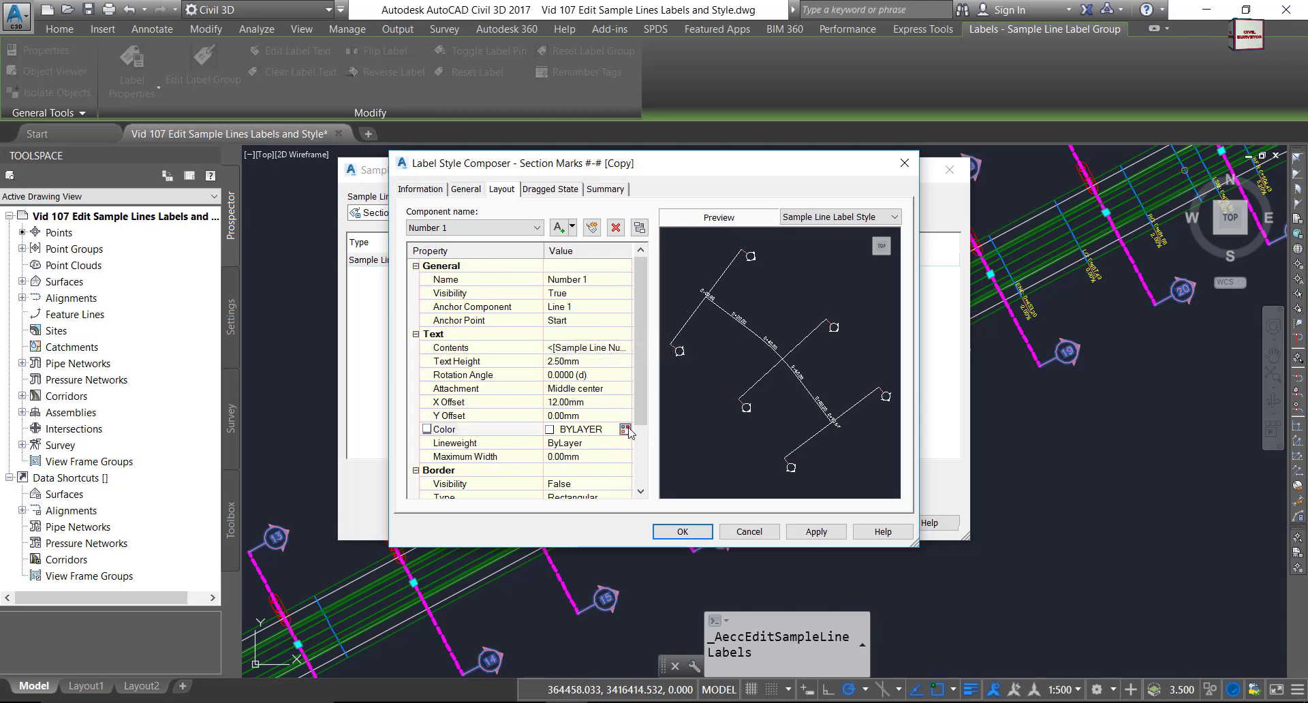
click(624, 429)
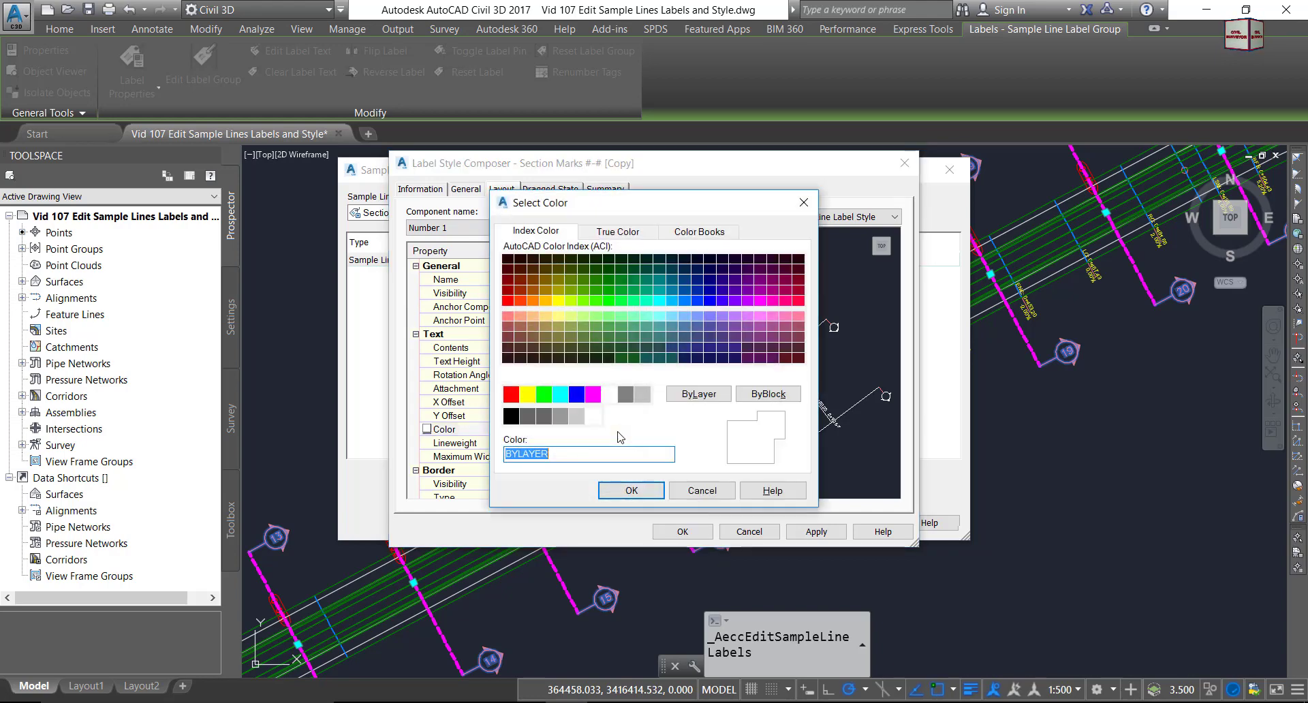
click(576, 393)
click(632, 490)
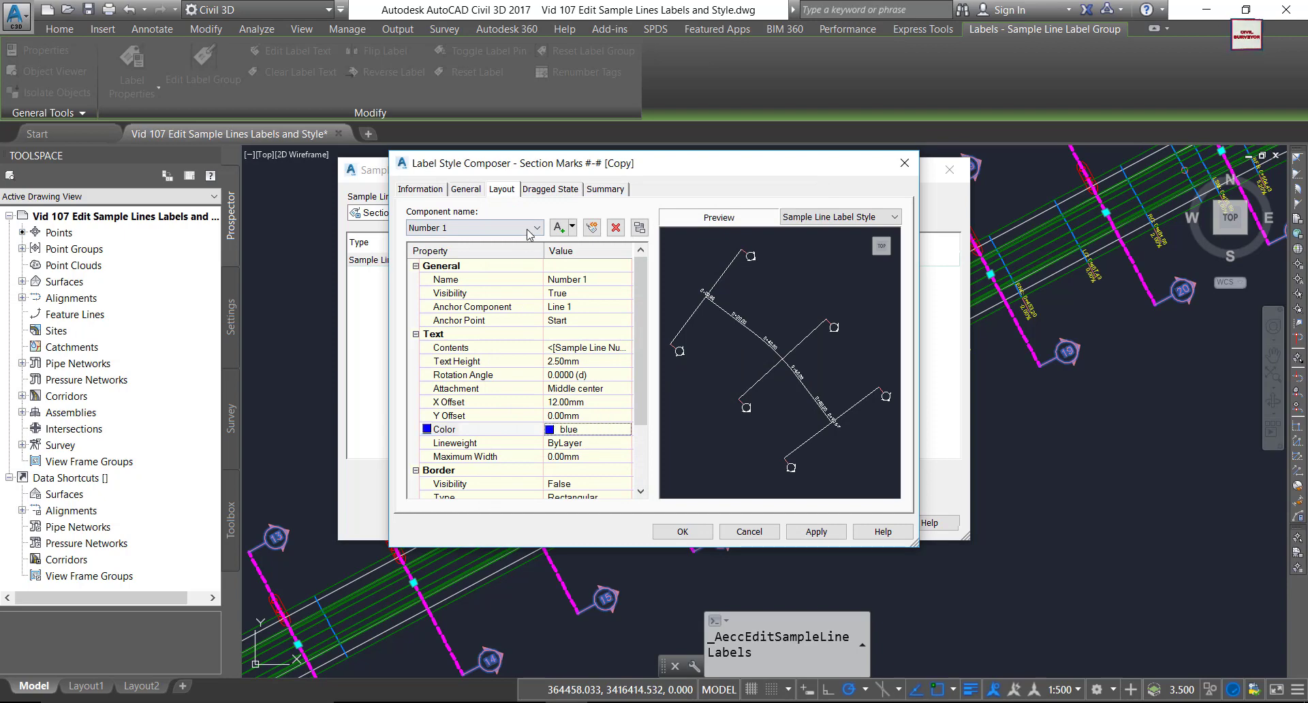
Set the Line 1 and Line 2 component colours to red.
click(528, 229)
click(436, 253)
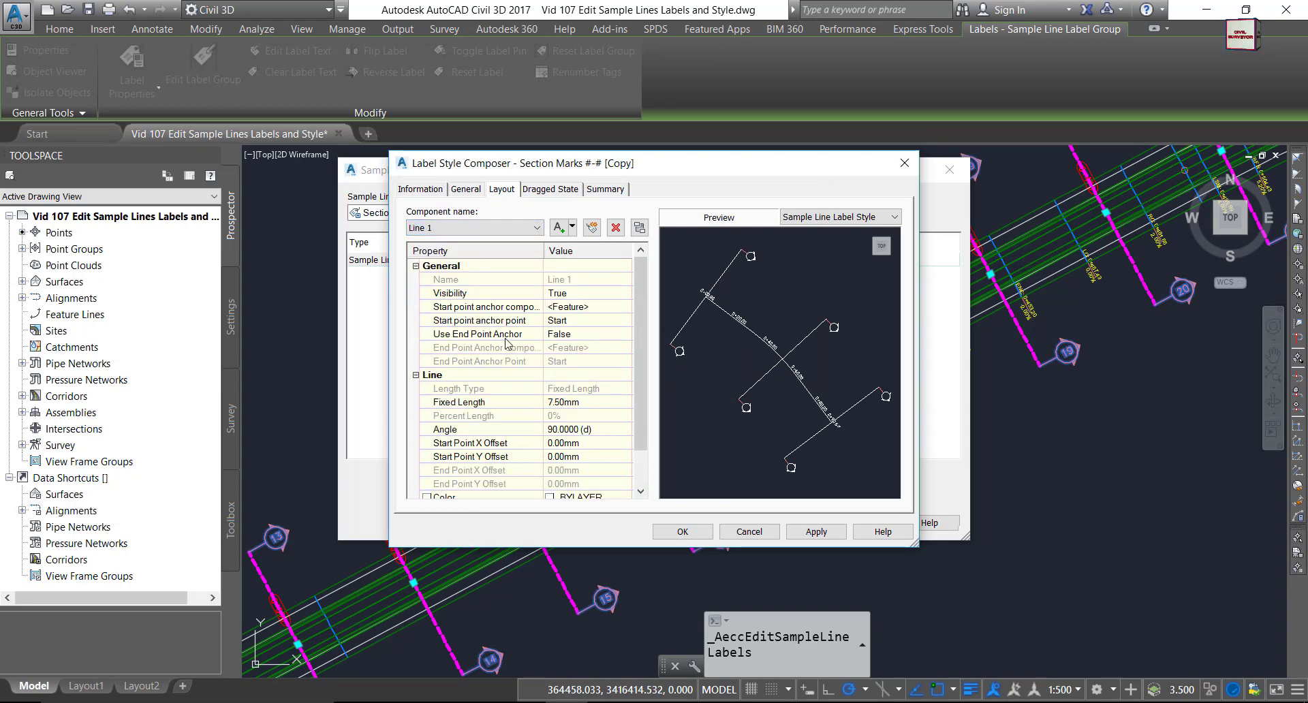
scroll(583, 450, down, 1)
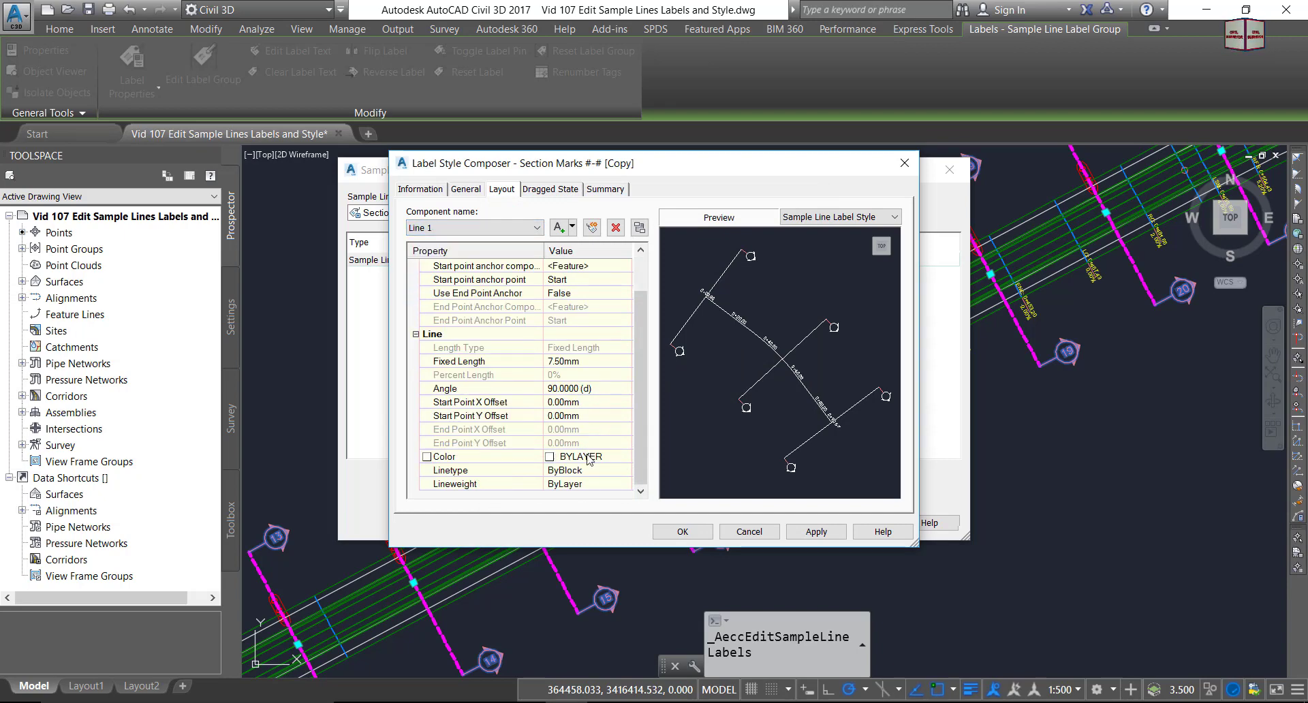
click(624, 456)
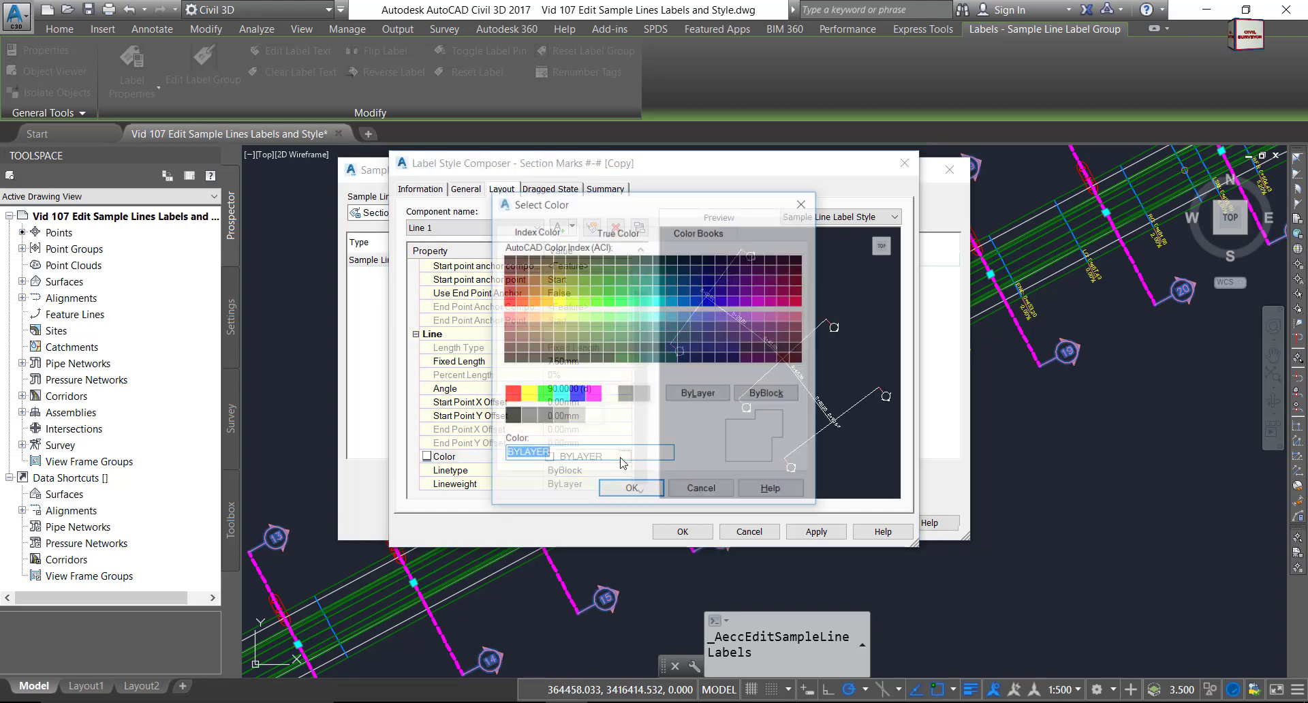
click(511, 394)
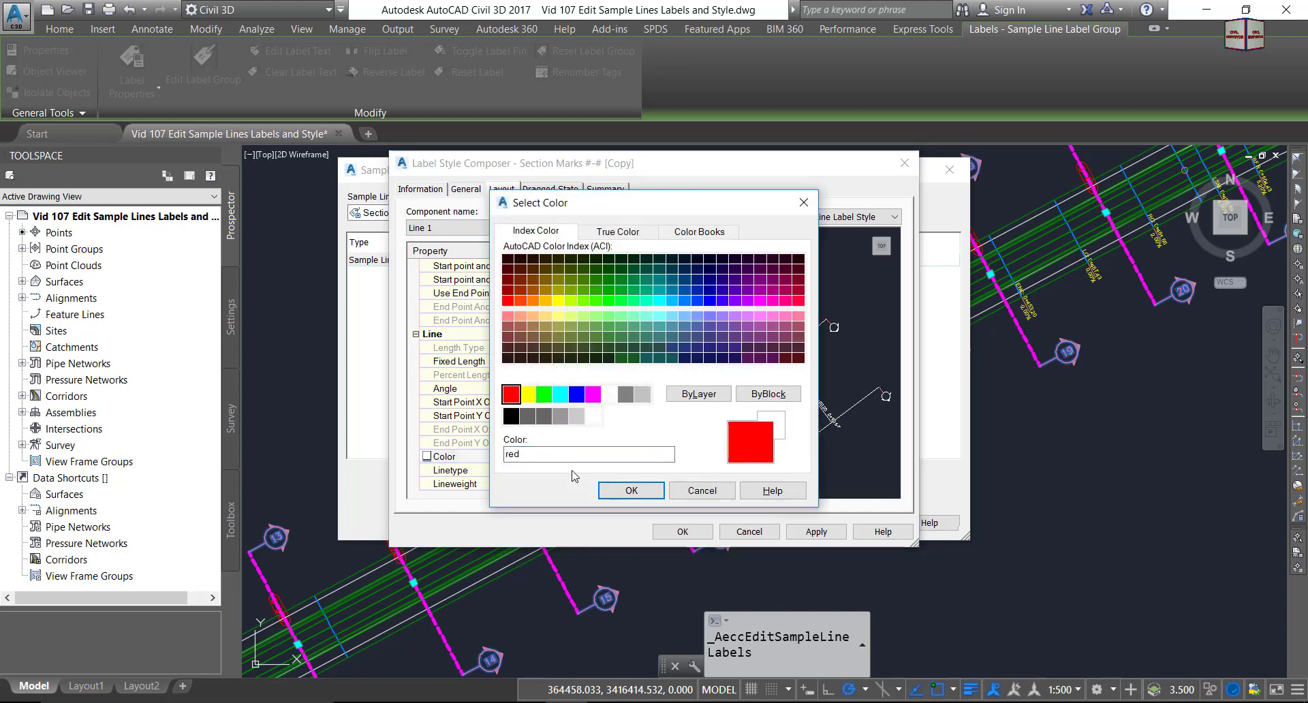
click(631, 491)
click(530, 229)
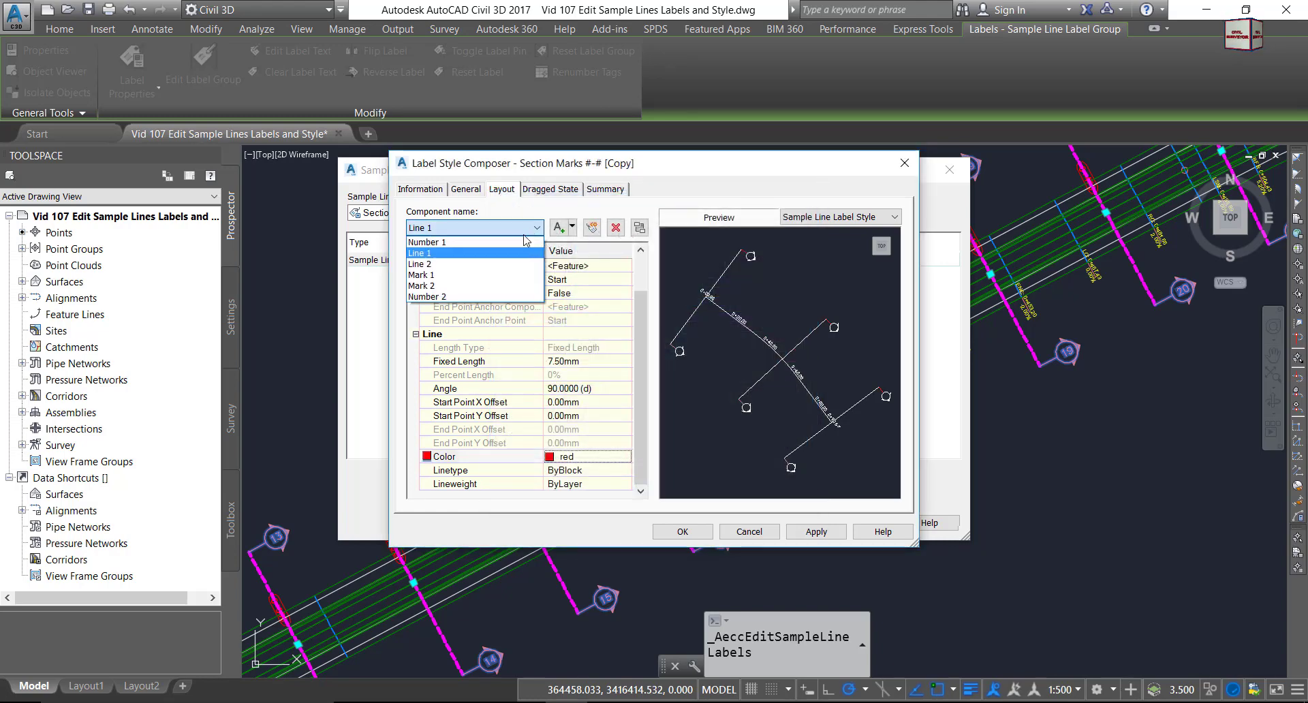
click(453, 274)
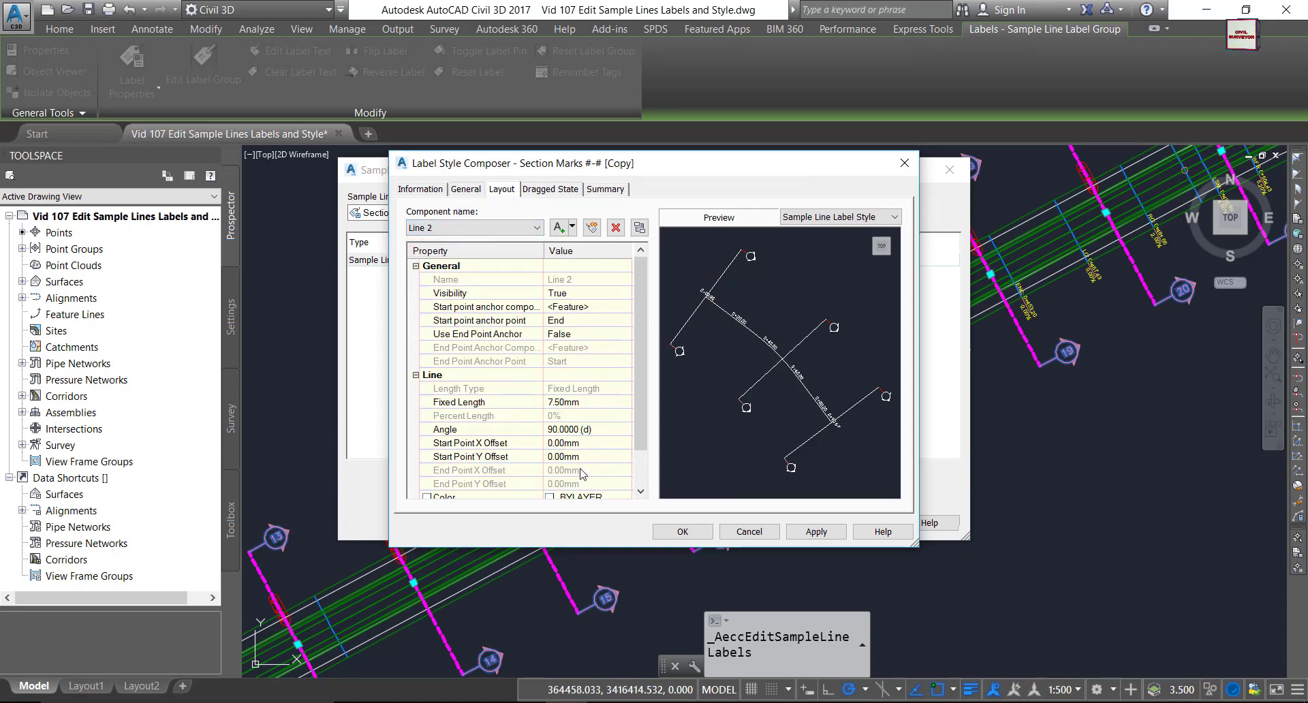
scroll(590, 489, down, 1)
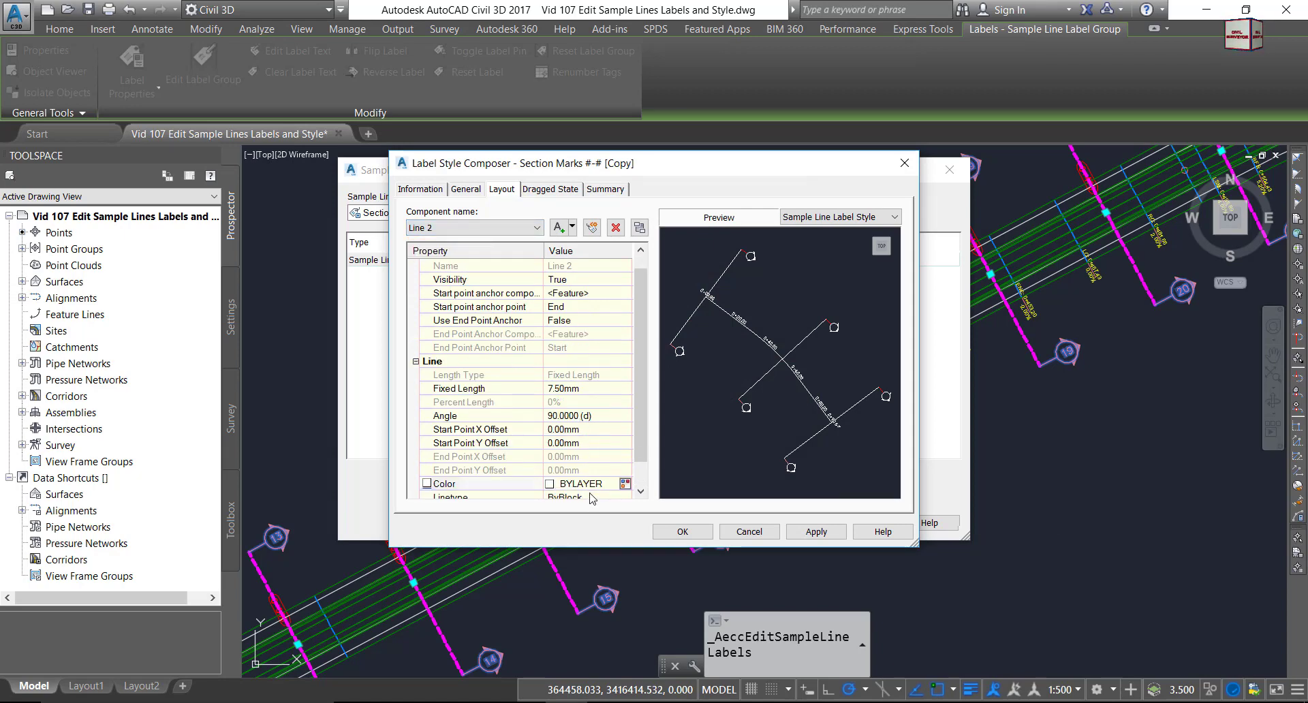
click(624, 484)
click(510, 394)
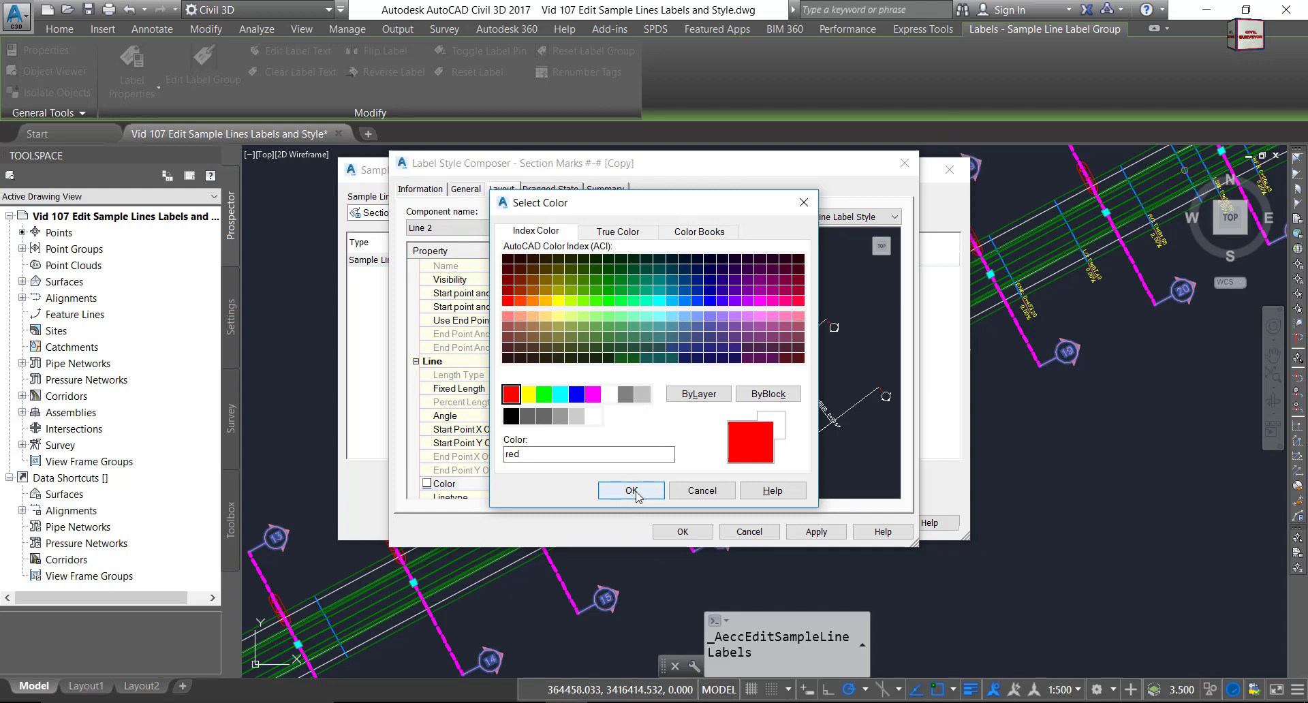
click(632, 491)
Apply the colour changes and save the Section Marks #-# [Copy] style.
click(531, 227)
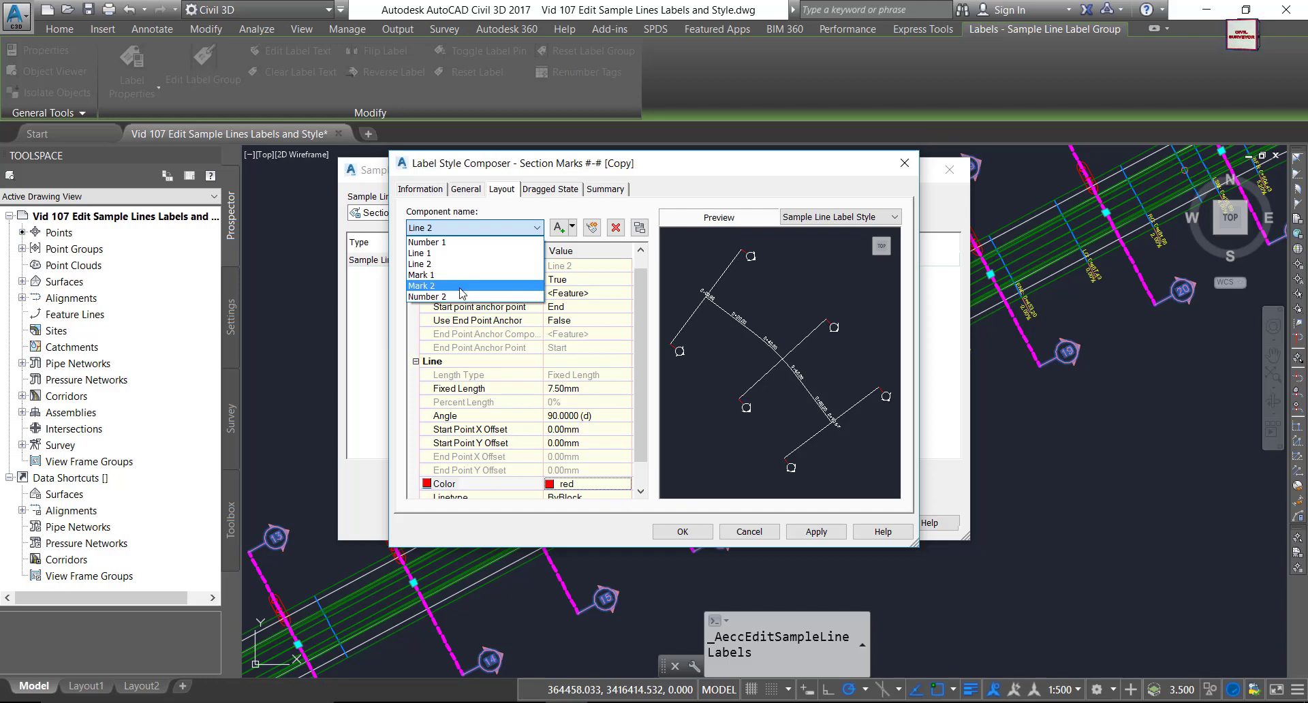
click(539, 322)
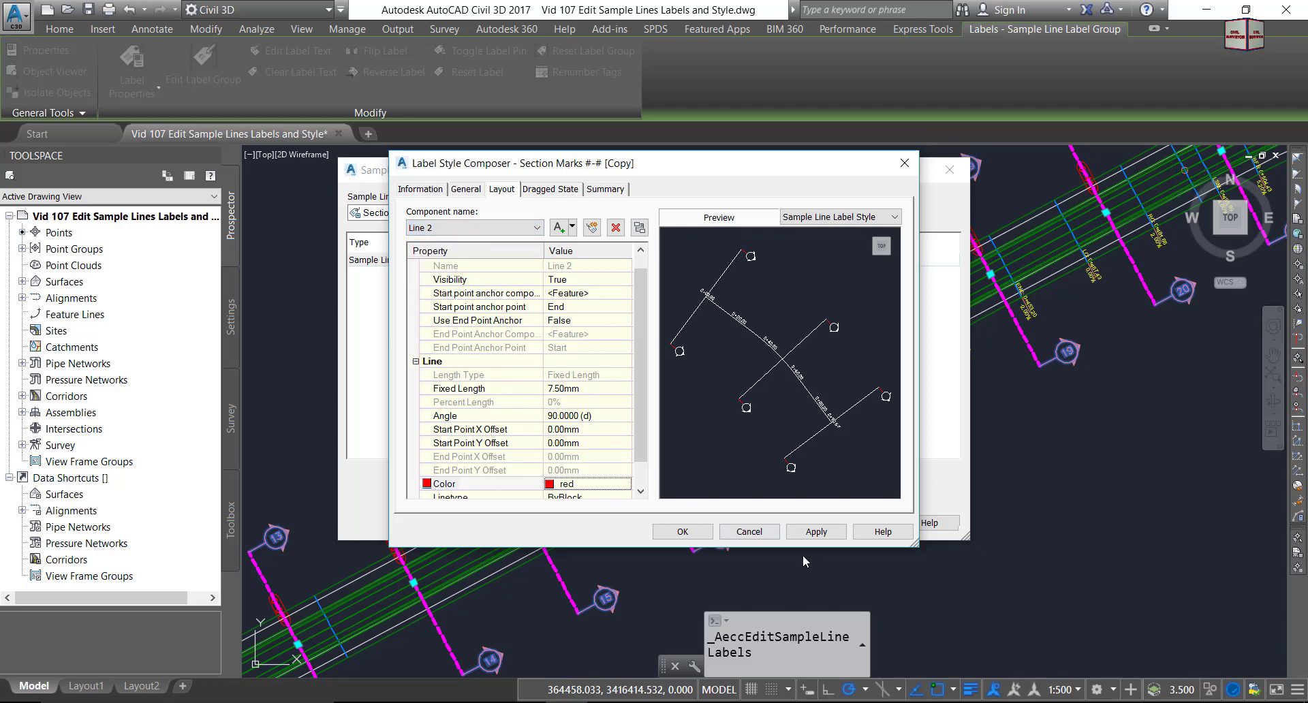
click(809, 533)
click(681, 532)
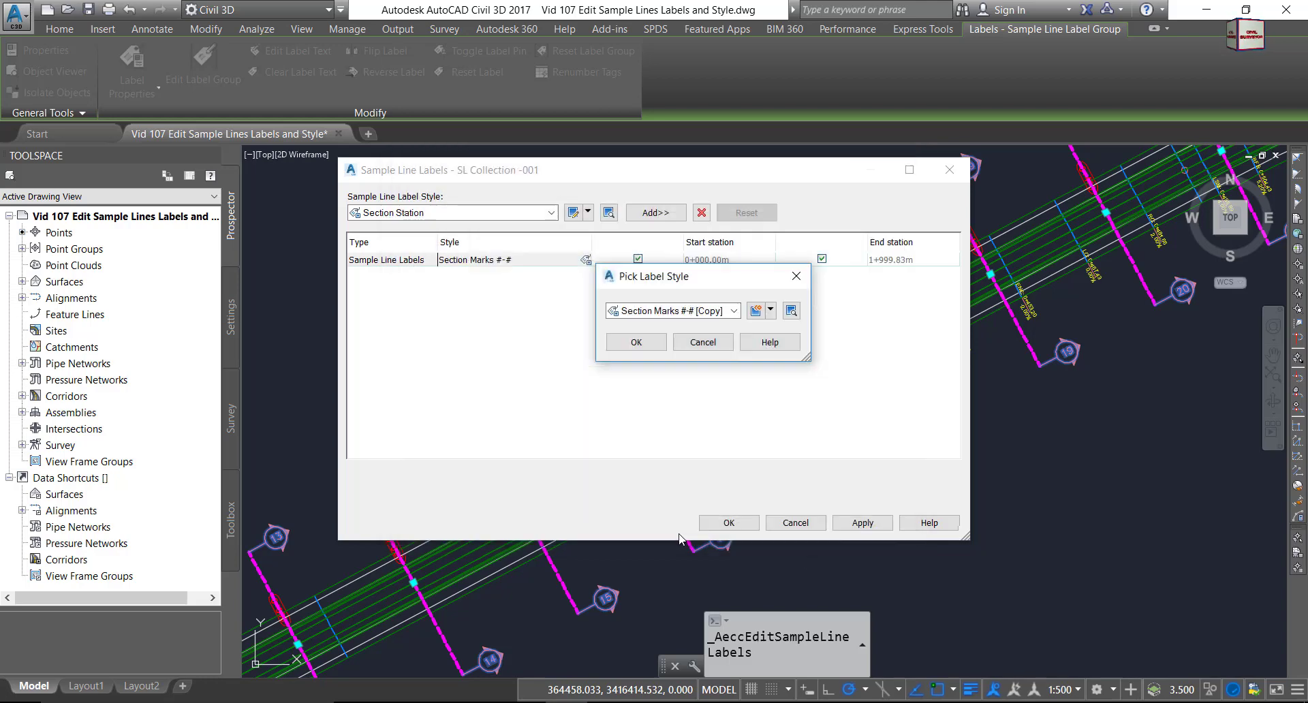
Assign Section Marks #-# [Copy] to the sample line labels and clear the selection.
click(636, 342)
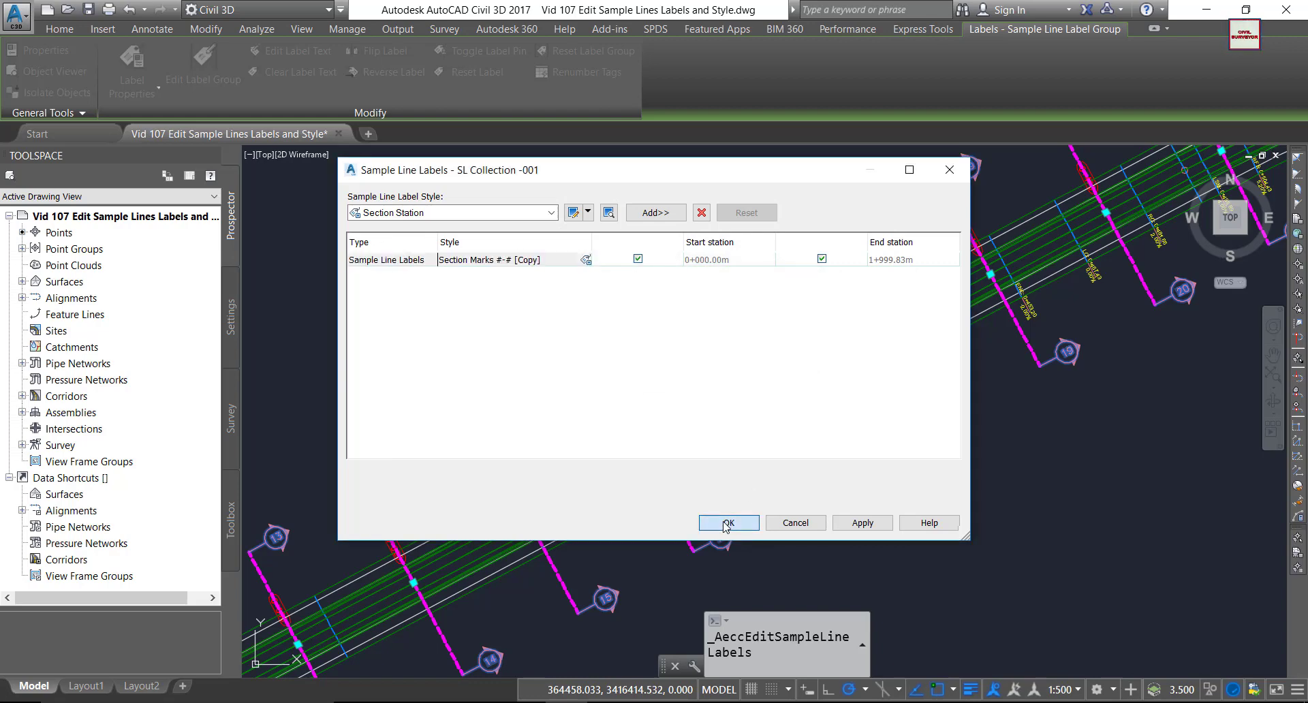
click(726, 522)
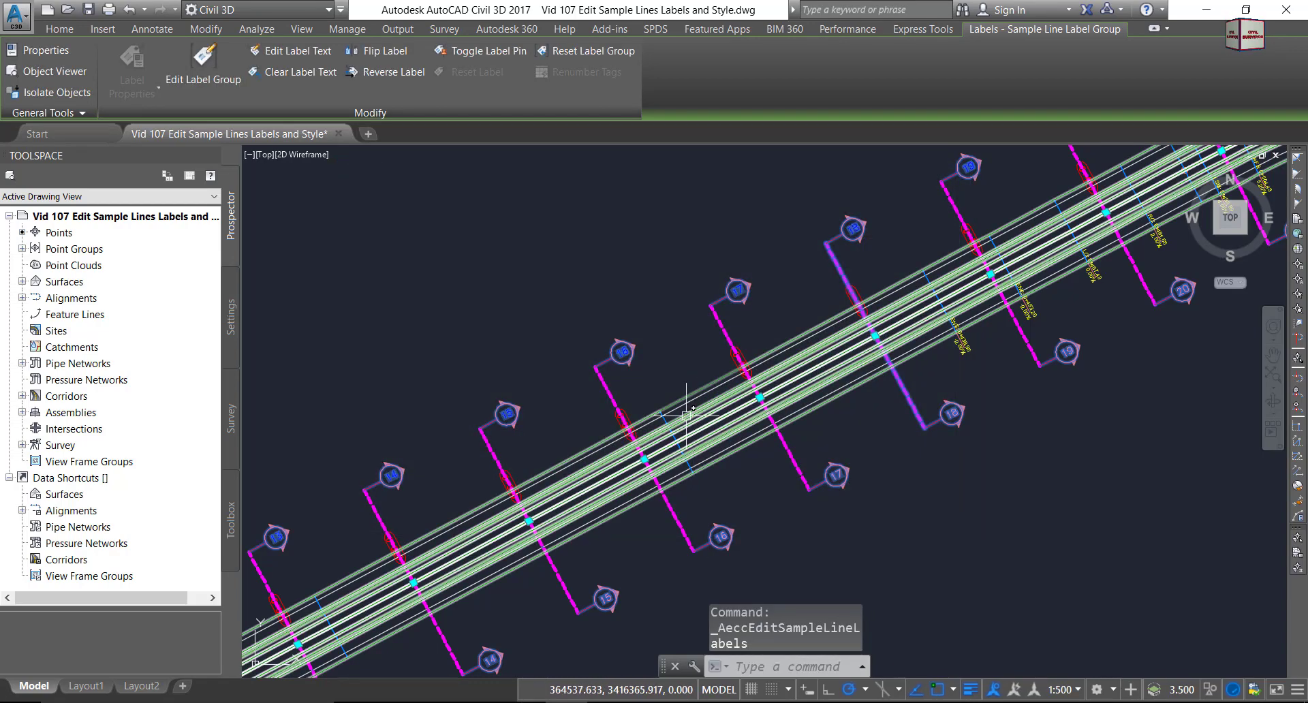
key(Escape)
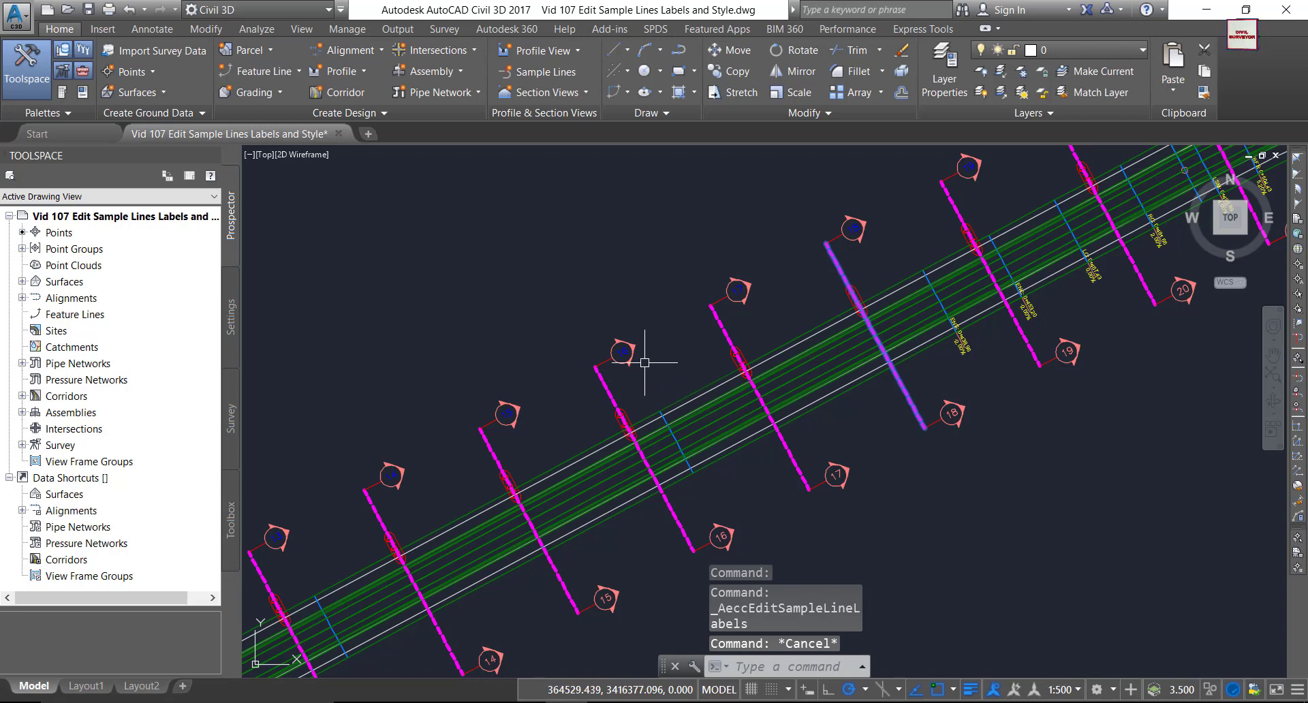
Zoom in on markers 16, 14 and 12 to check the blue numbers and red lines.
scroll(646, 368, down, 1)
scroll(683, 466, up, 3)
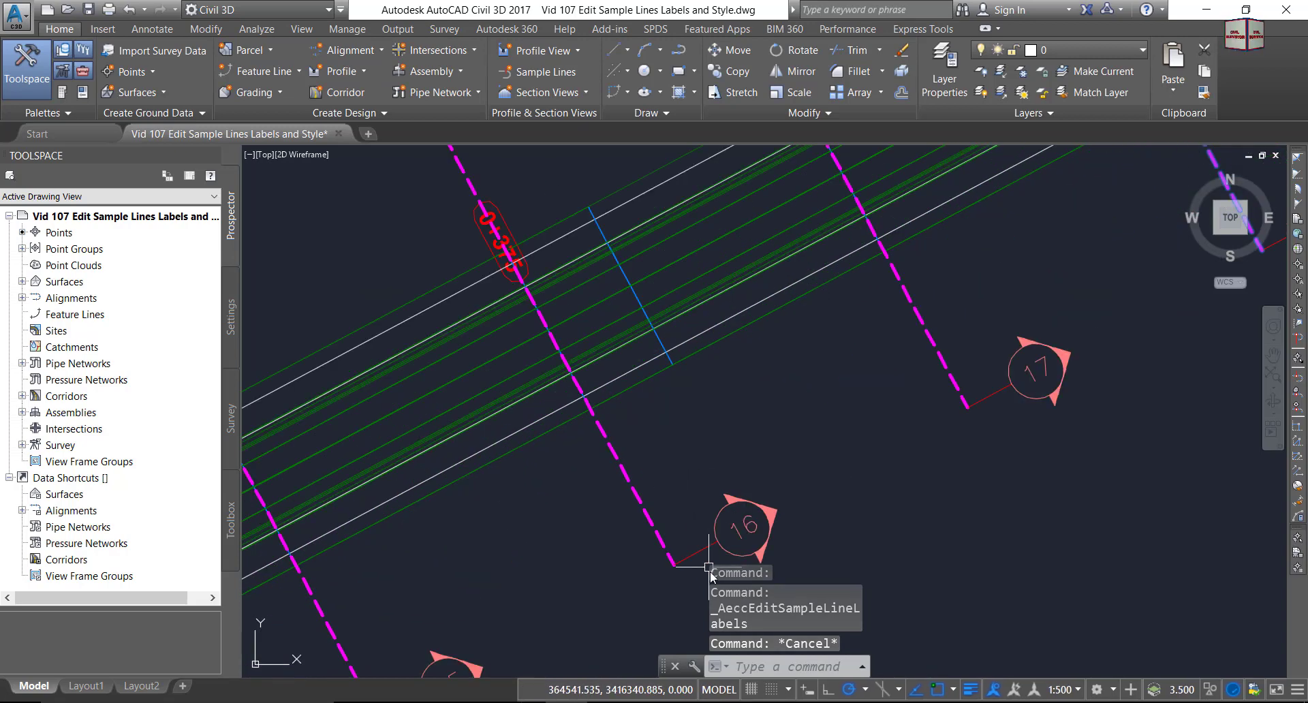
scroll(698, 557, up, 4)
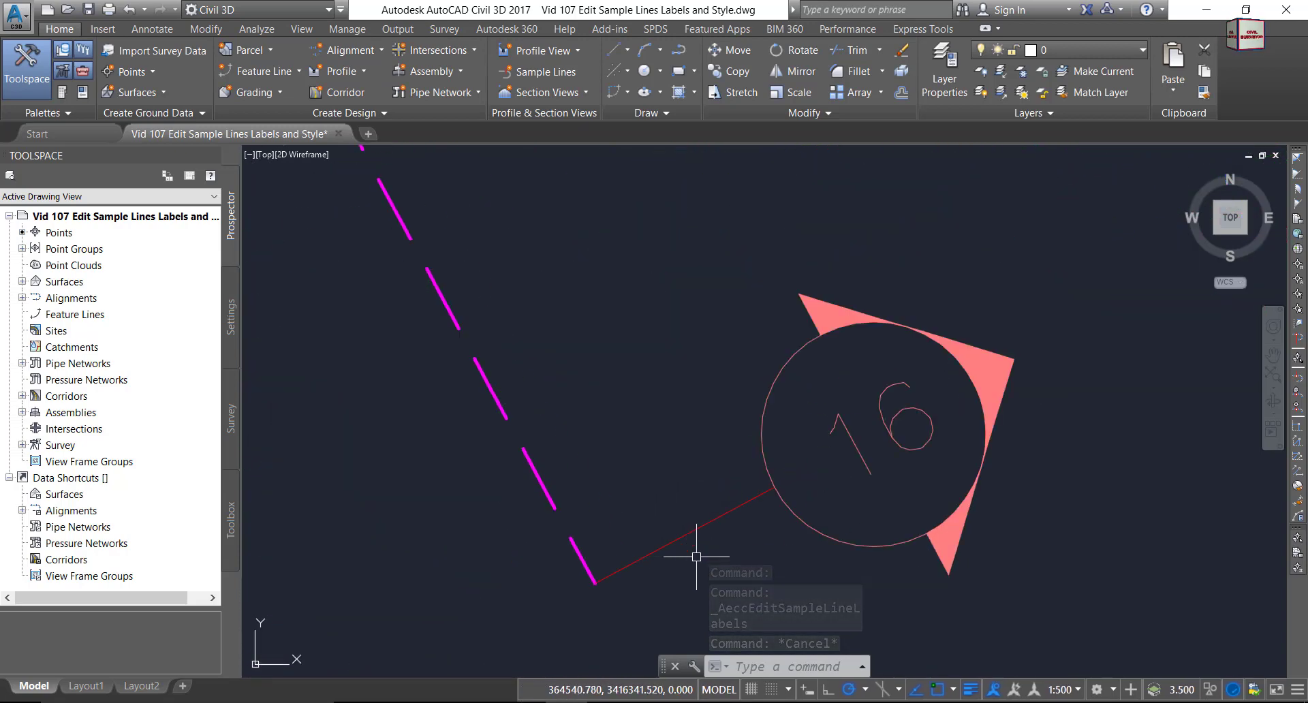
scroll(701, 534, down, 6)
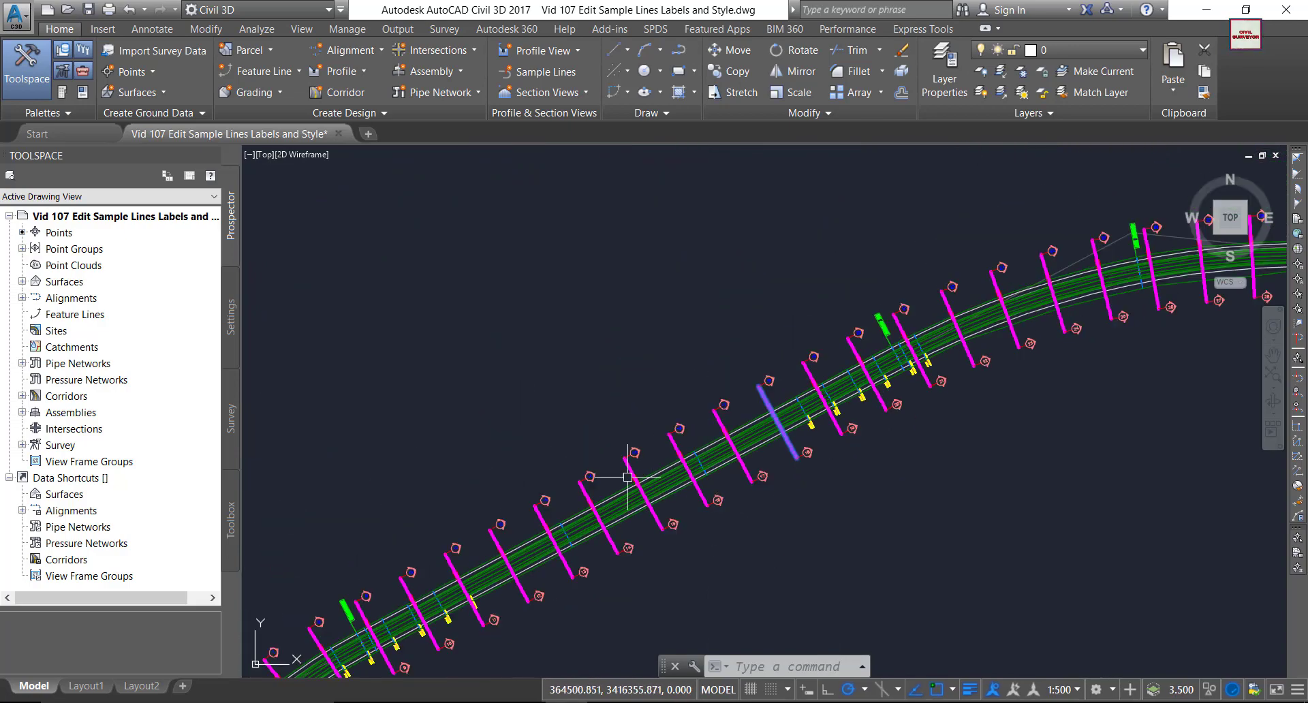
scroll(628, 477, up, 5)
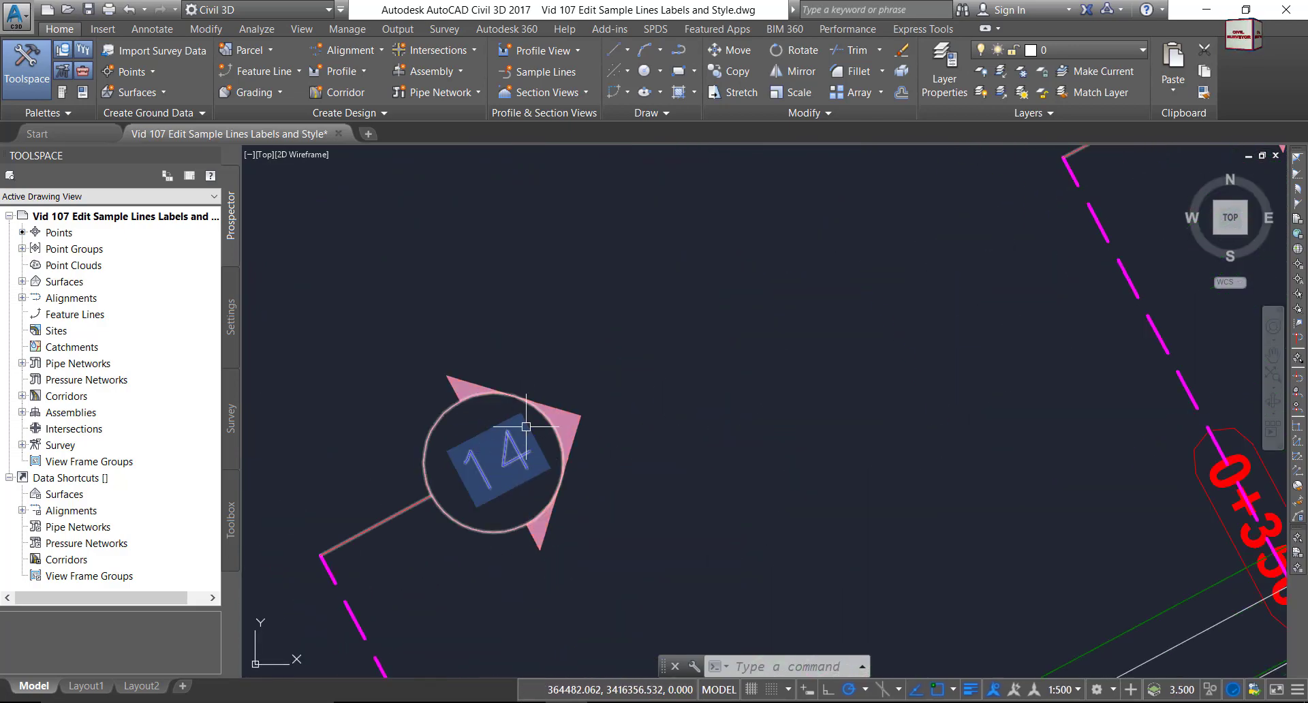
scroll(526, 426, down, 5)
scroll(513, 406, up, 6)
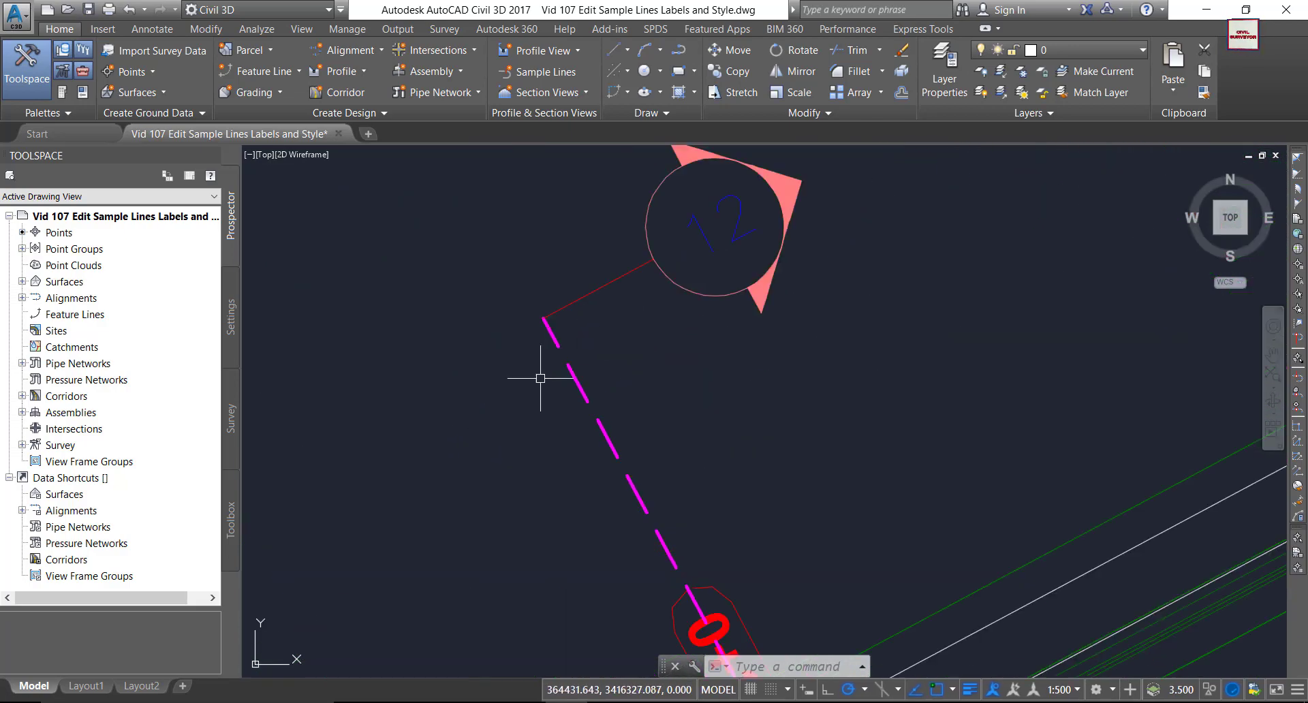
middle_drag(581, 323, 545, 379)
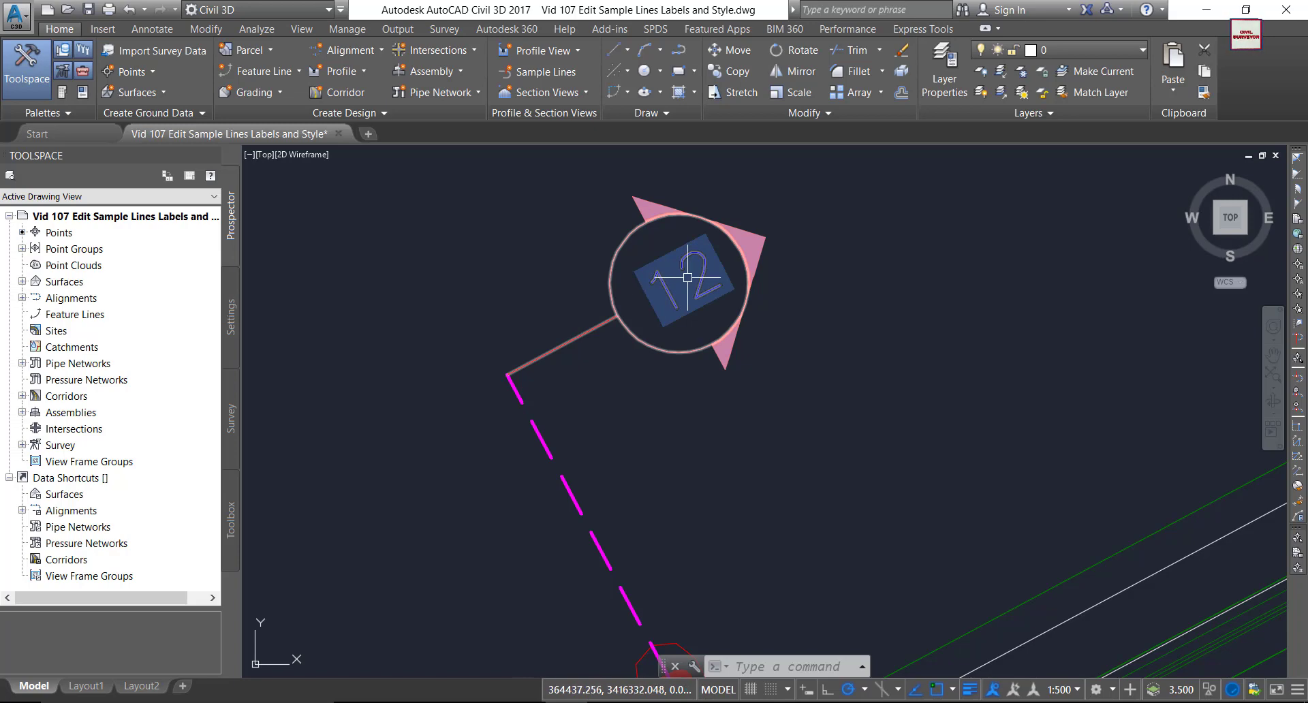
scroll(687, 278, down, 2)
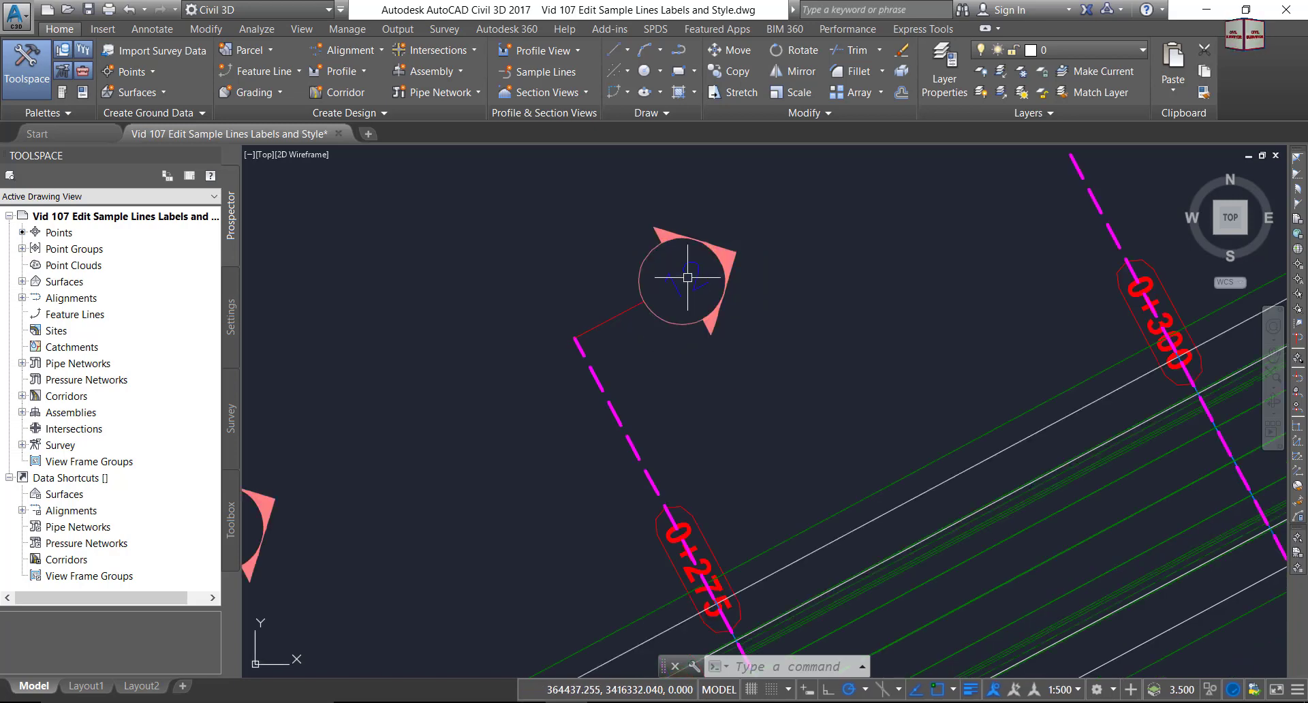
Swap the Sample Line Labels row for a Section Name and Marks label row.
click(723, 262)
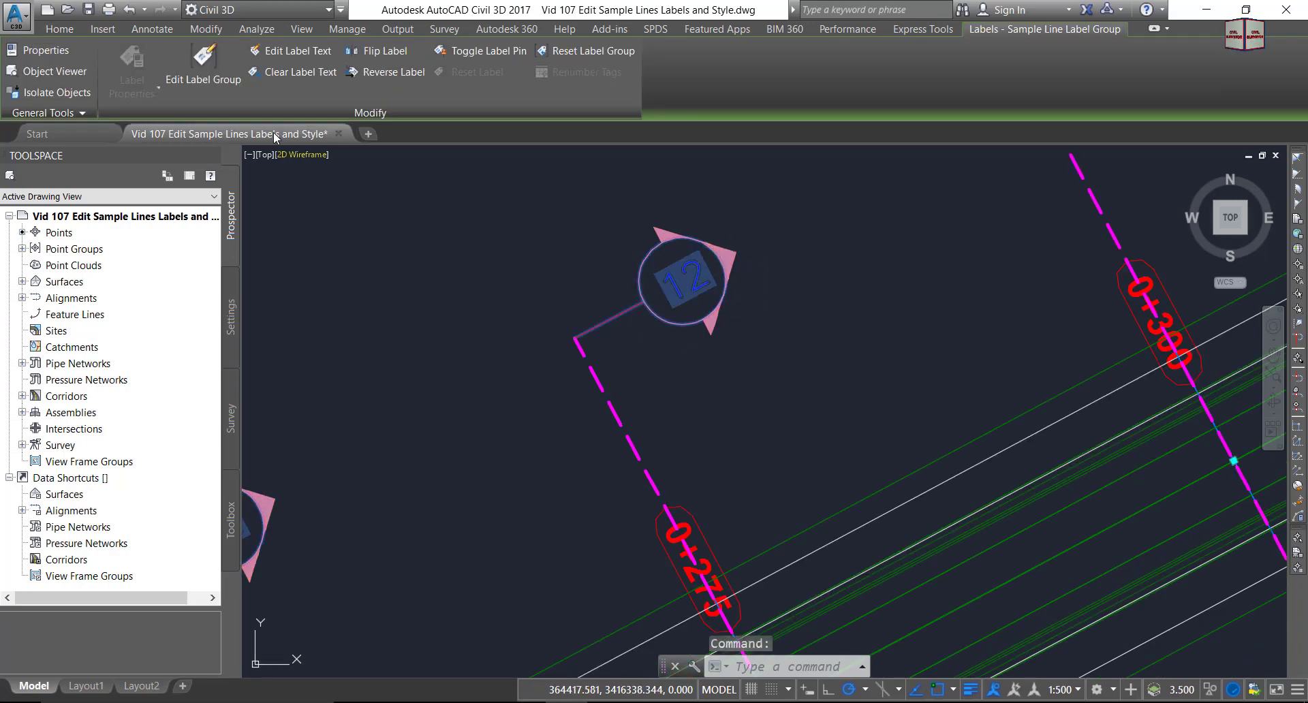
click(204, 65)
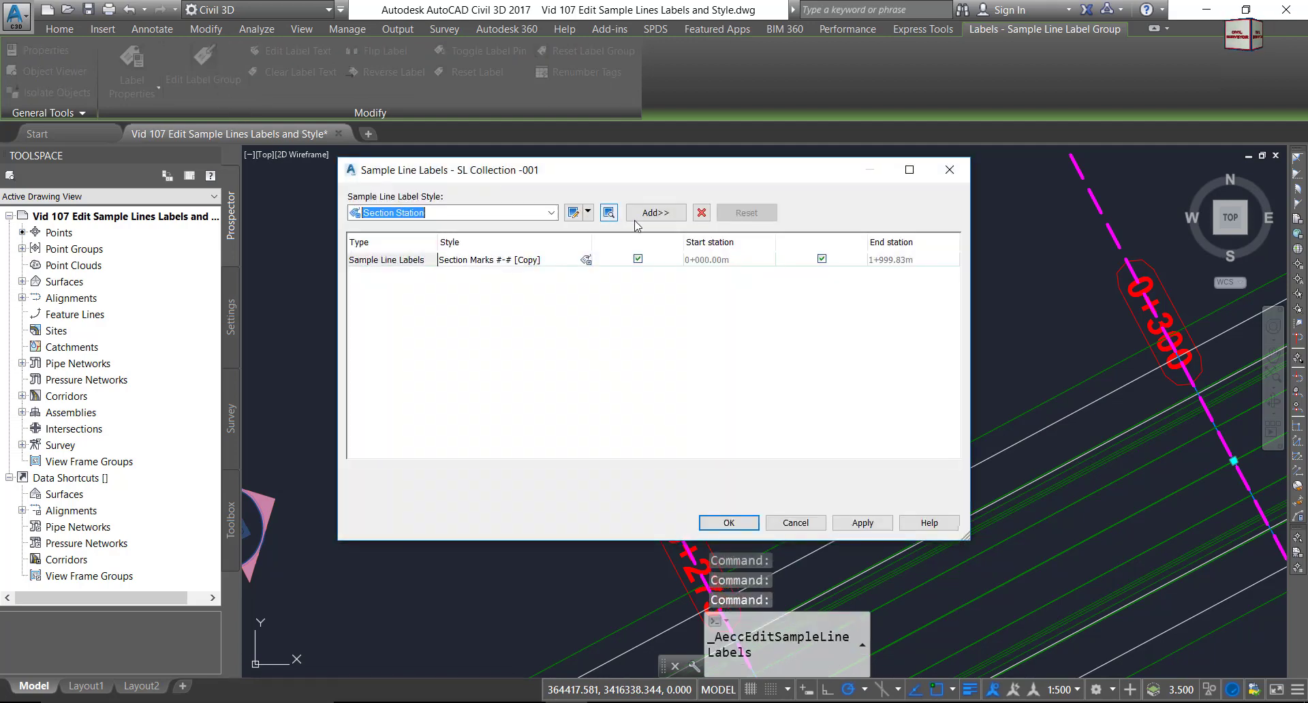
click(410, 263)
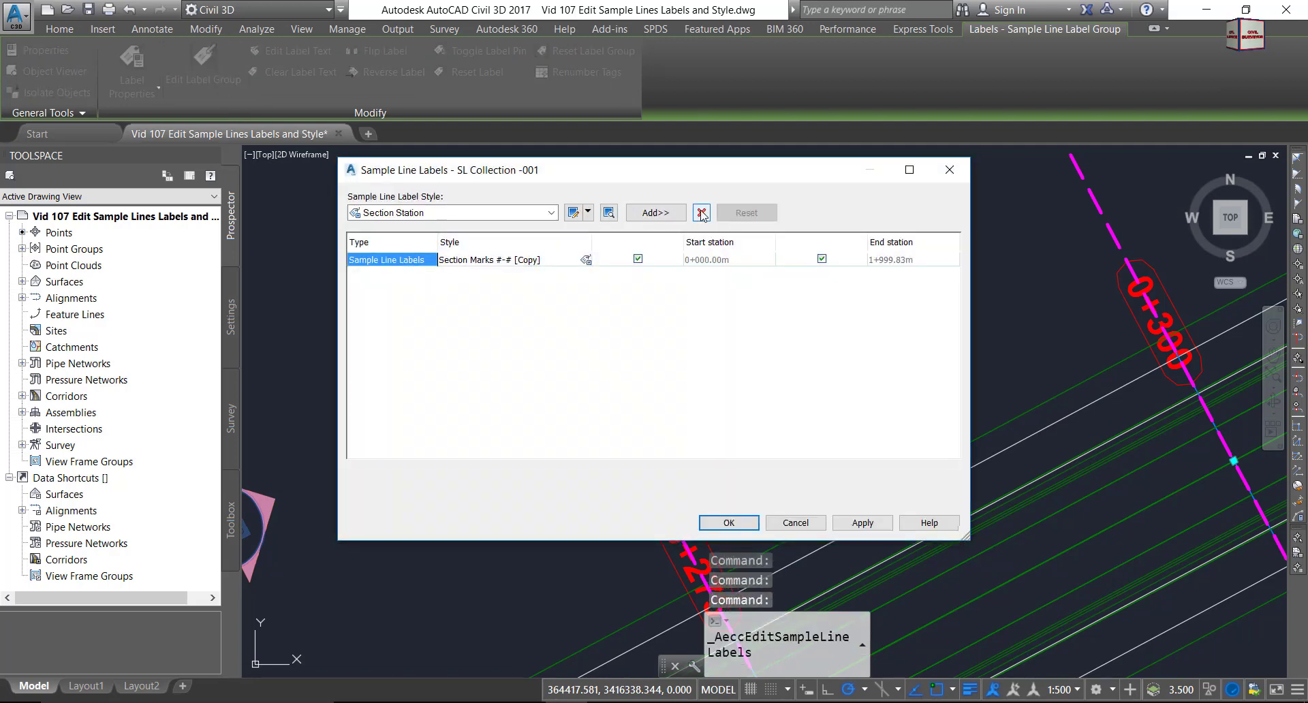
click(702, 213)
click(529, 213)
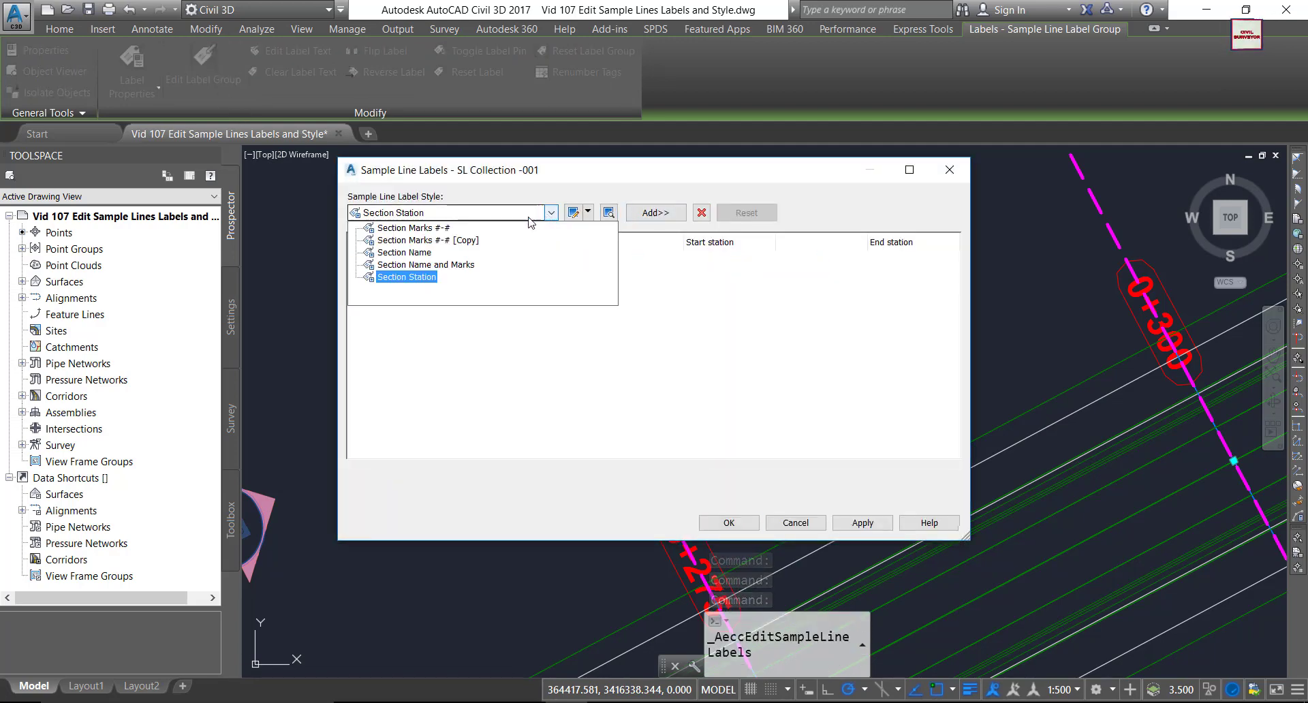
click(405, 265)
click(678, 215)
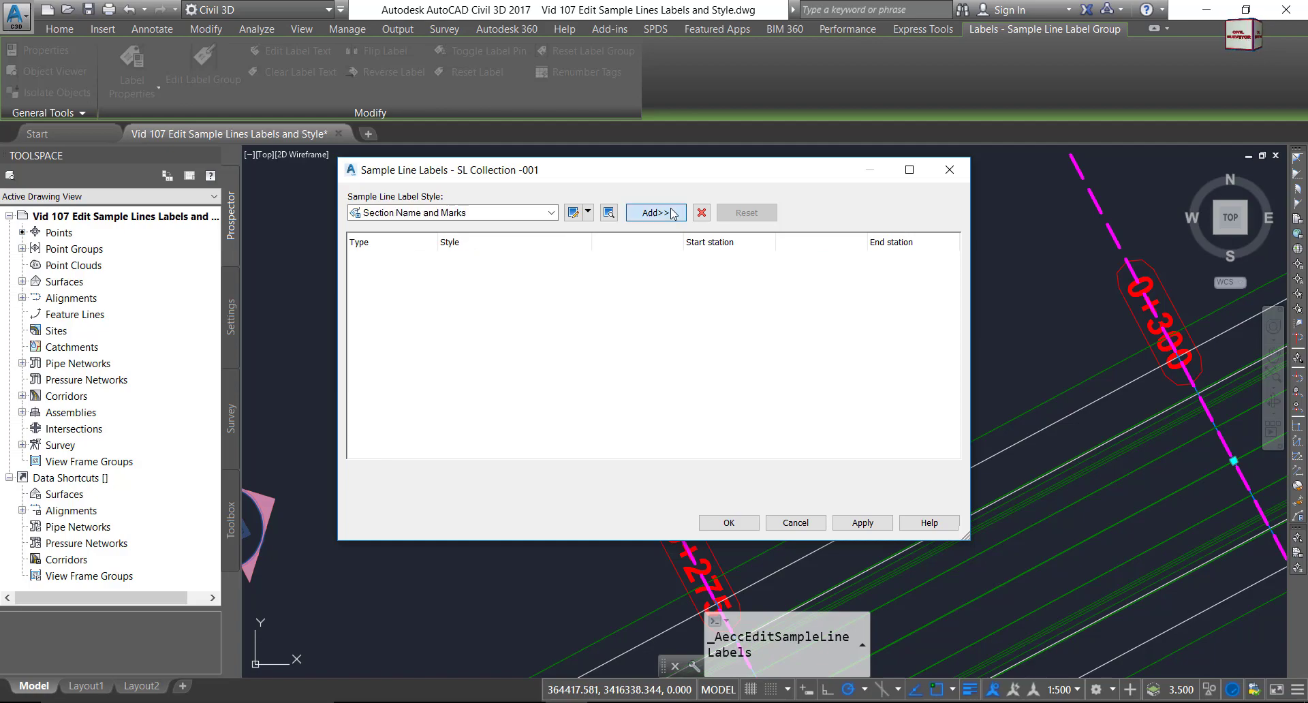
click(729, 524)
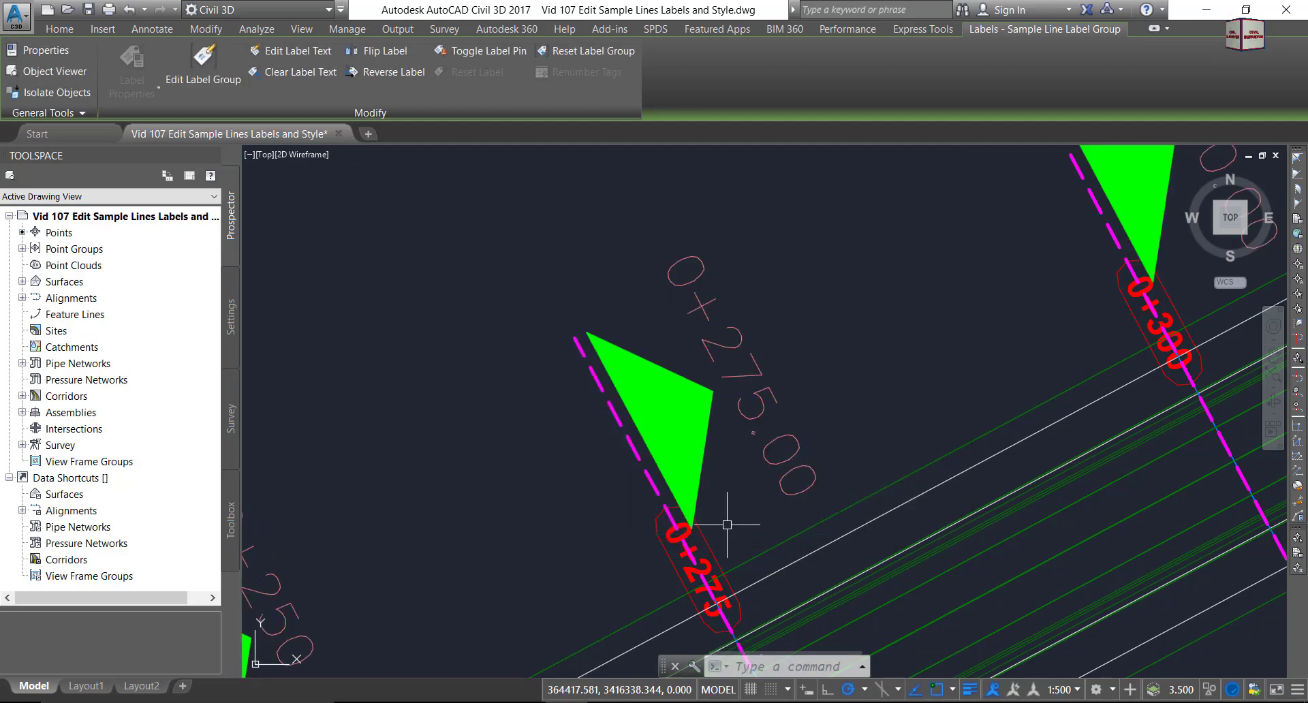
Zoom over the relabelled sample lines and select their label group.
scroll(633, 312, down, 6)
scroll(634, 316, up, 3)
scroll(632, 320, down, 4)
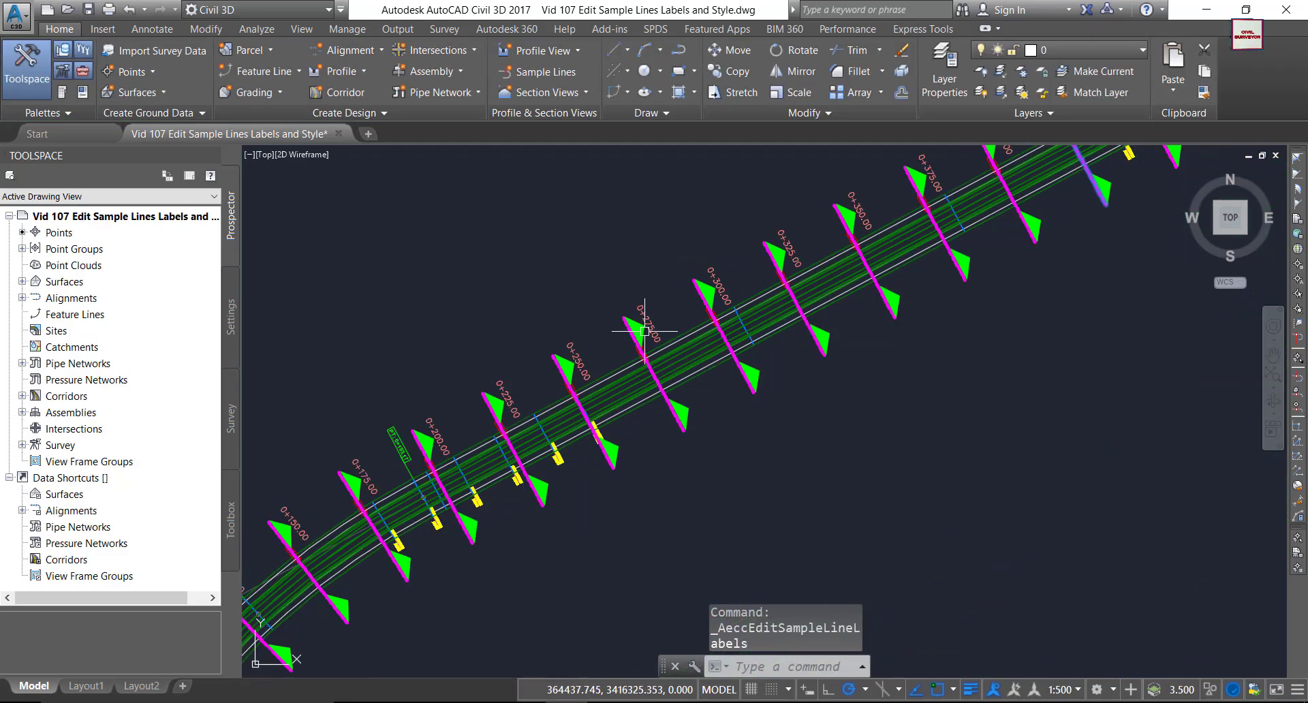
scroll(613, 303, up, 5)
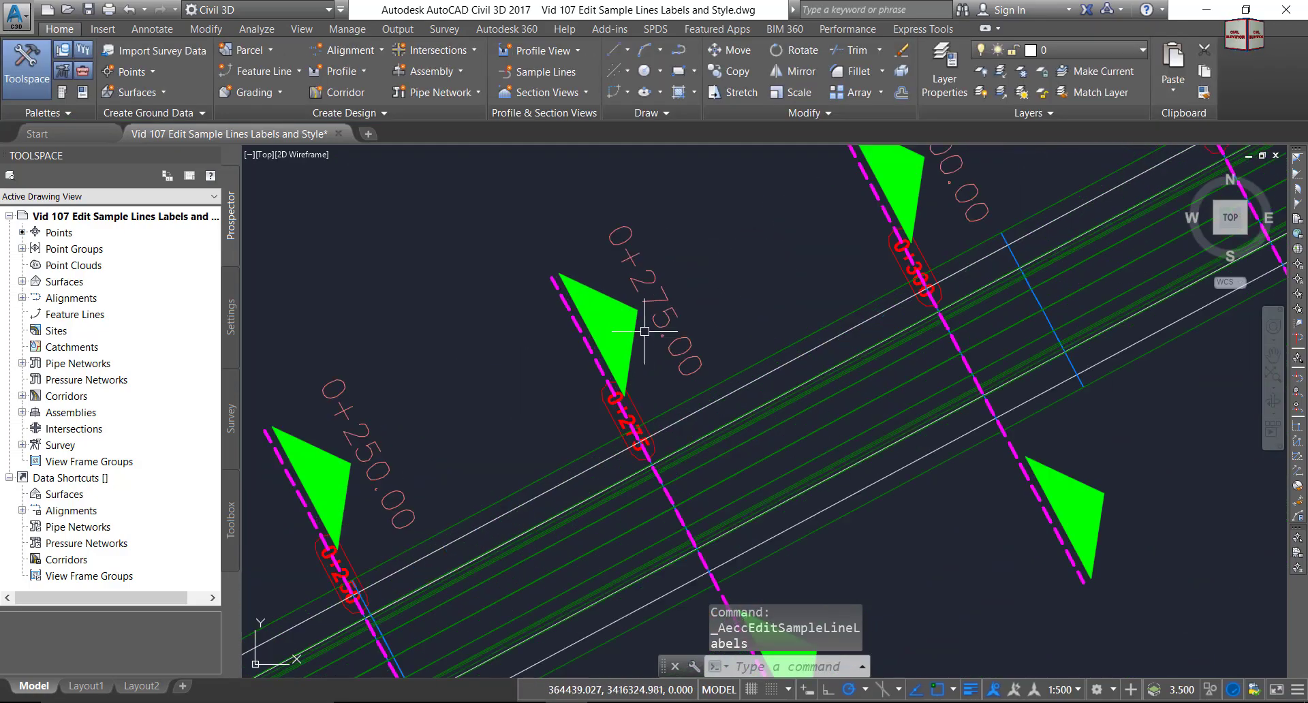
click(657, 282)
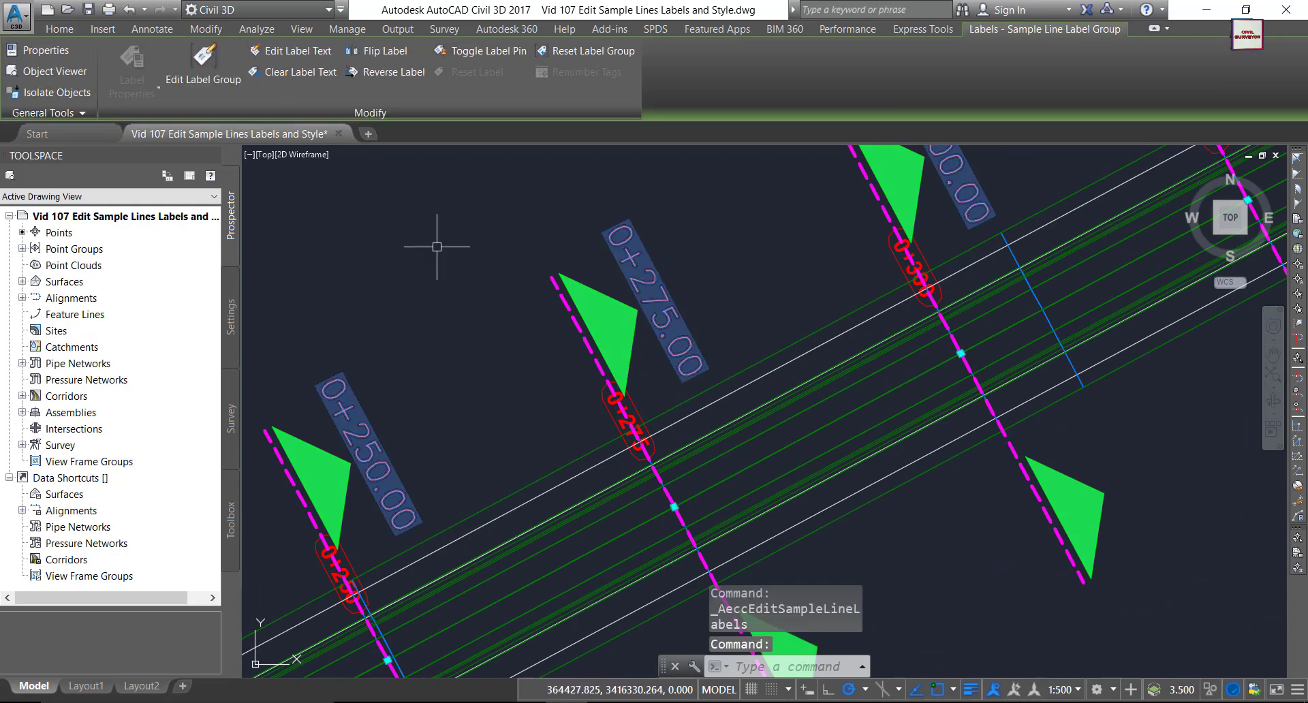
Make a copy of the Section Name and Marks label style.
click(219, 67)
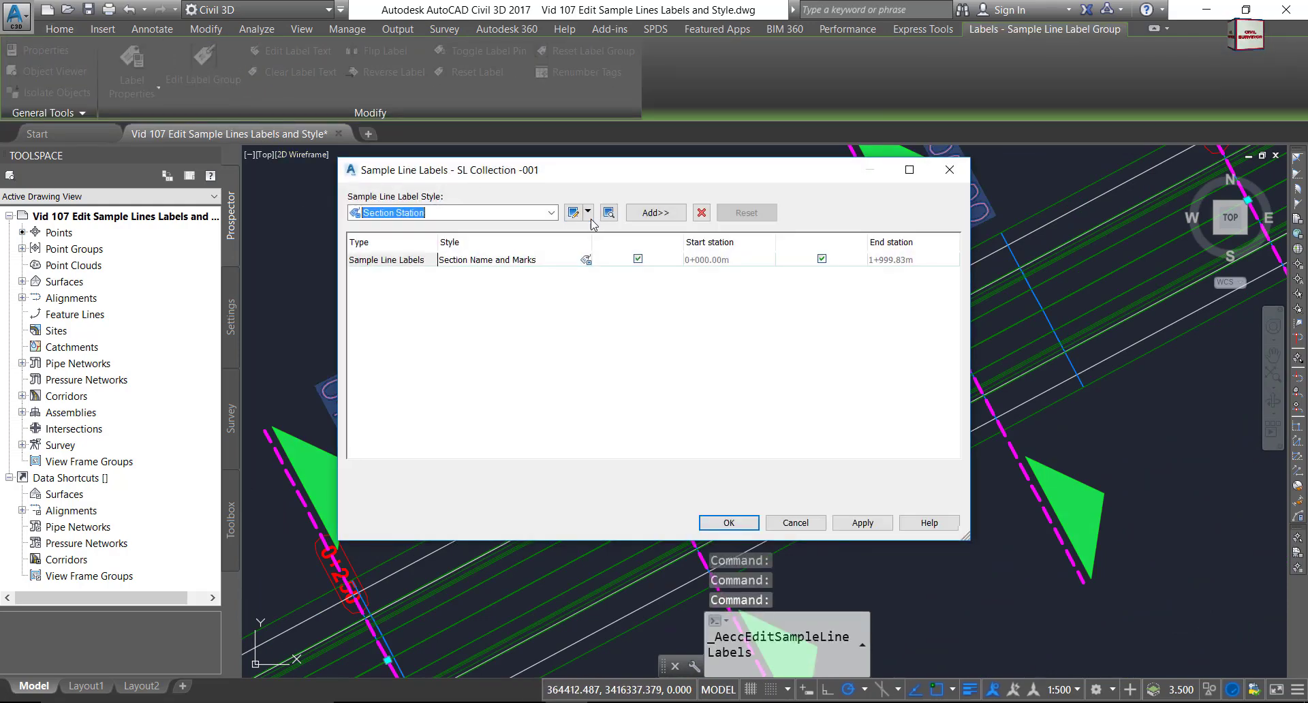
click(585, 260)
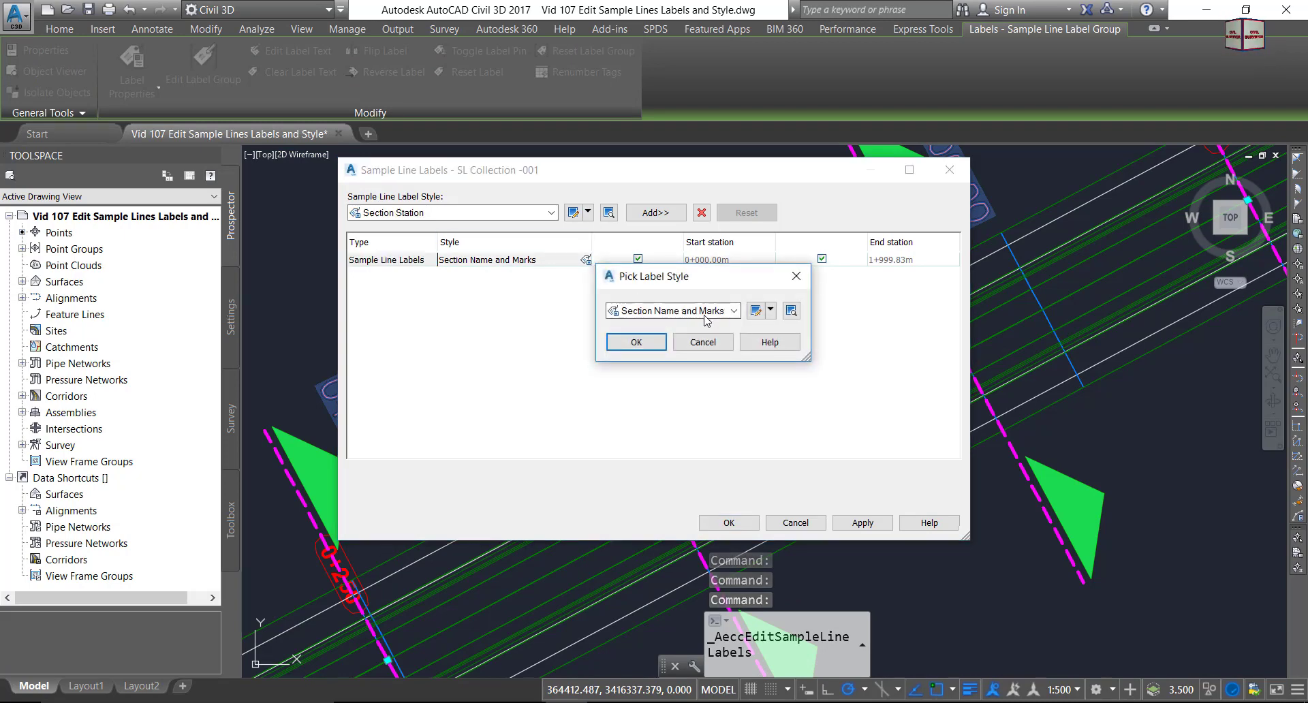
click(770, 311)
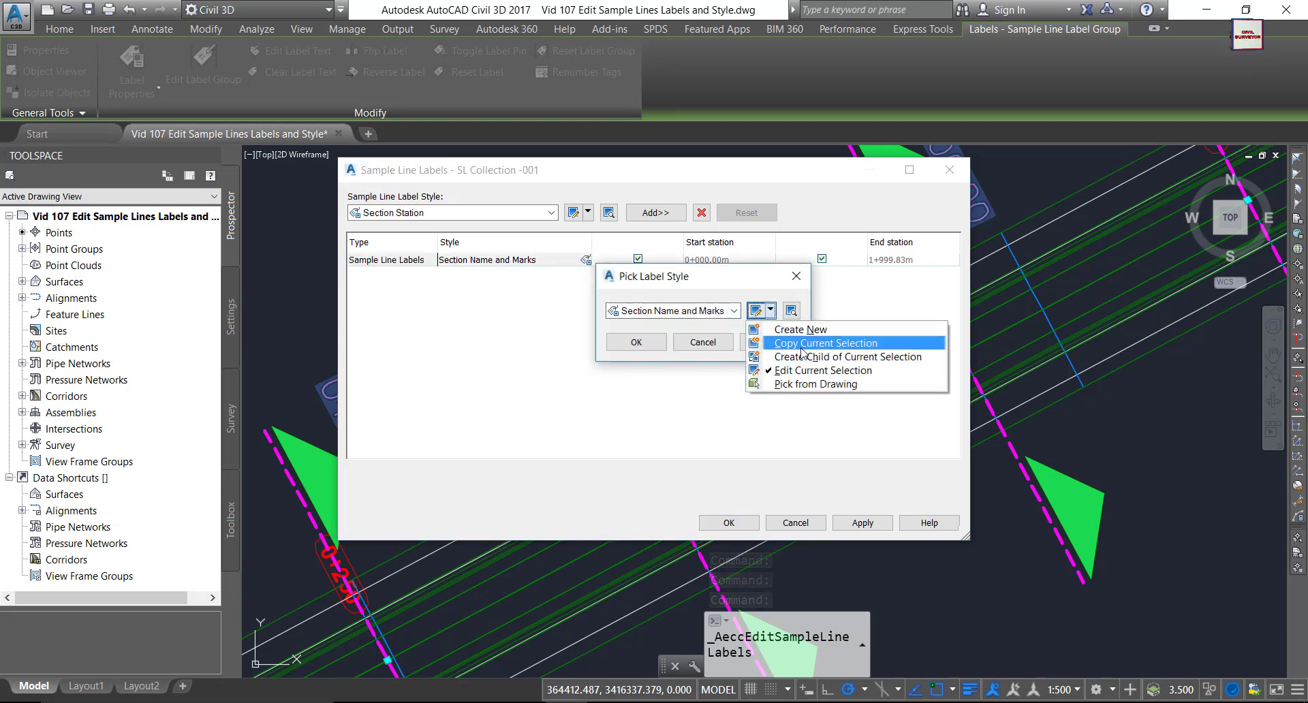
click(811, 343)
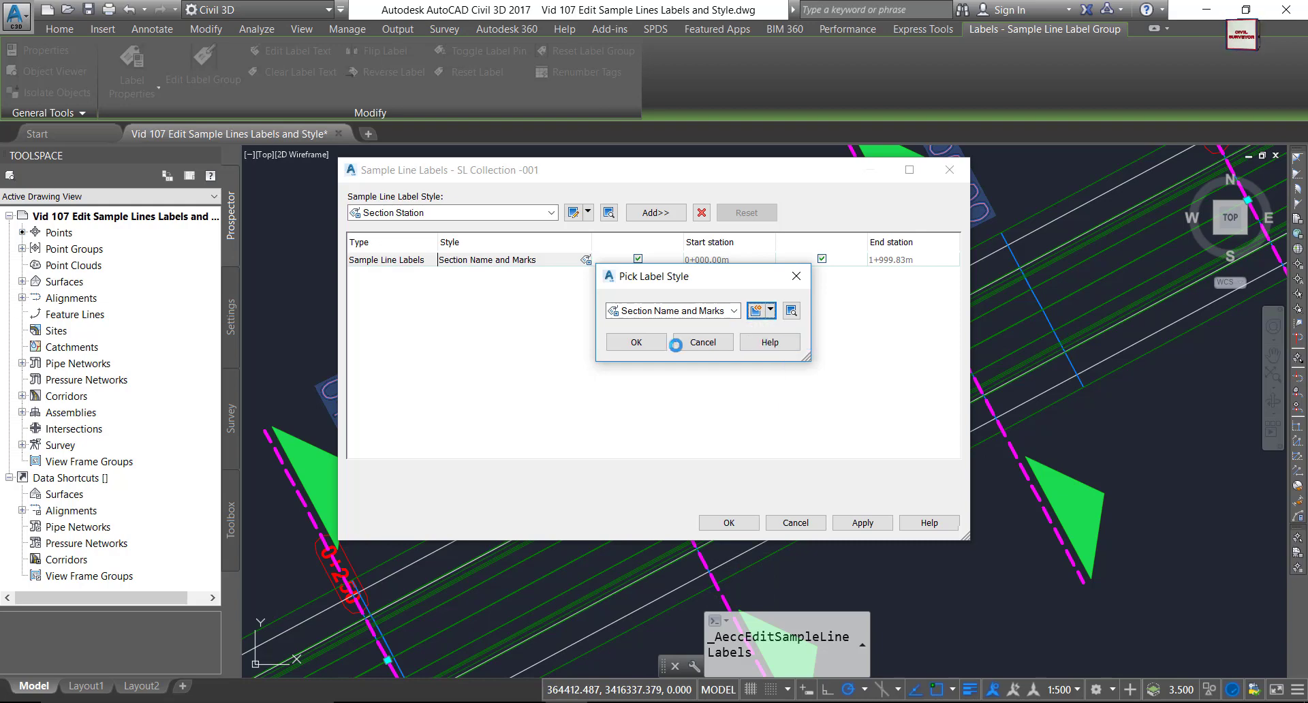
drag(413, 230, 571, 219)
Set both Arrow 1 and Arrow 2 colours to blue in the copied style's layout.
click(502, 190)
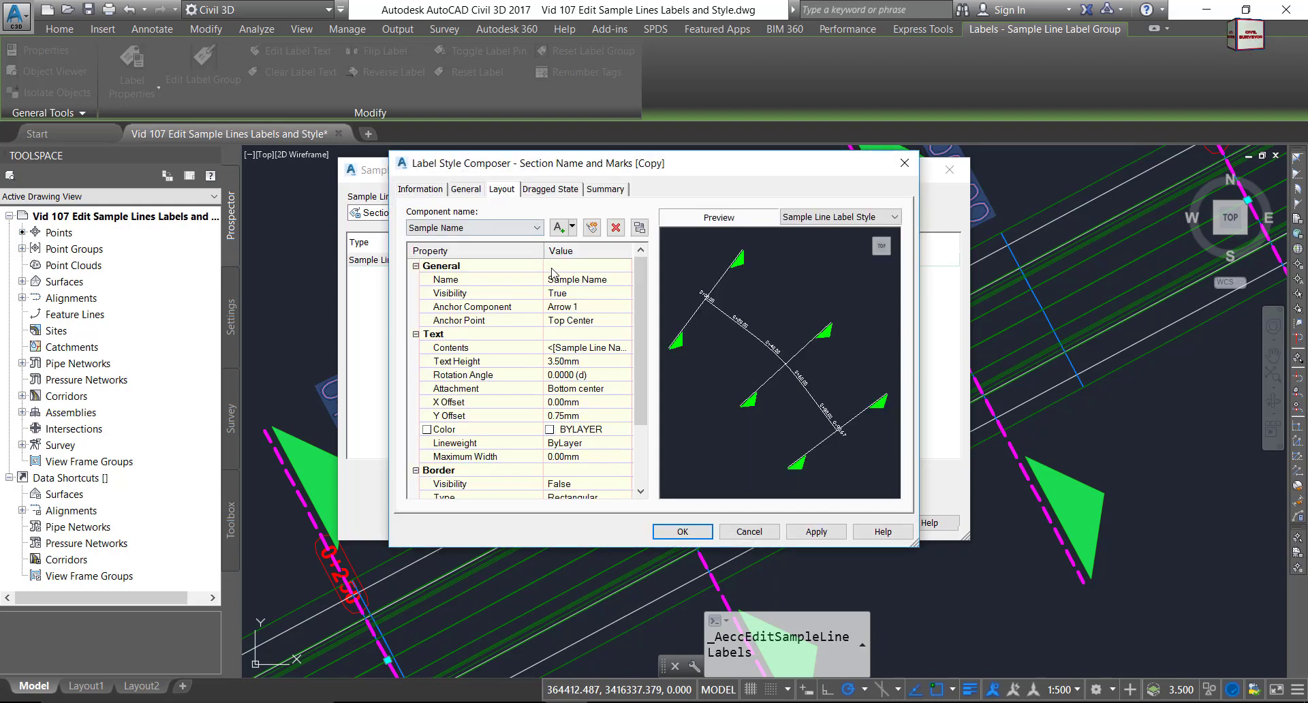
click(518, 228)
click(450, 262)
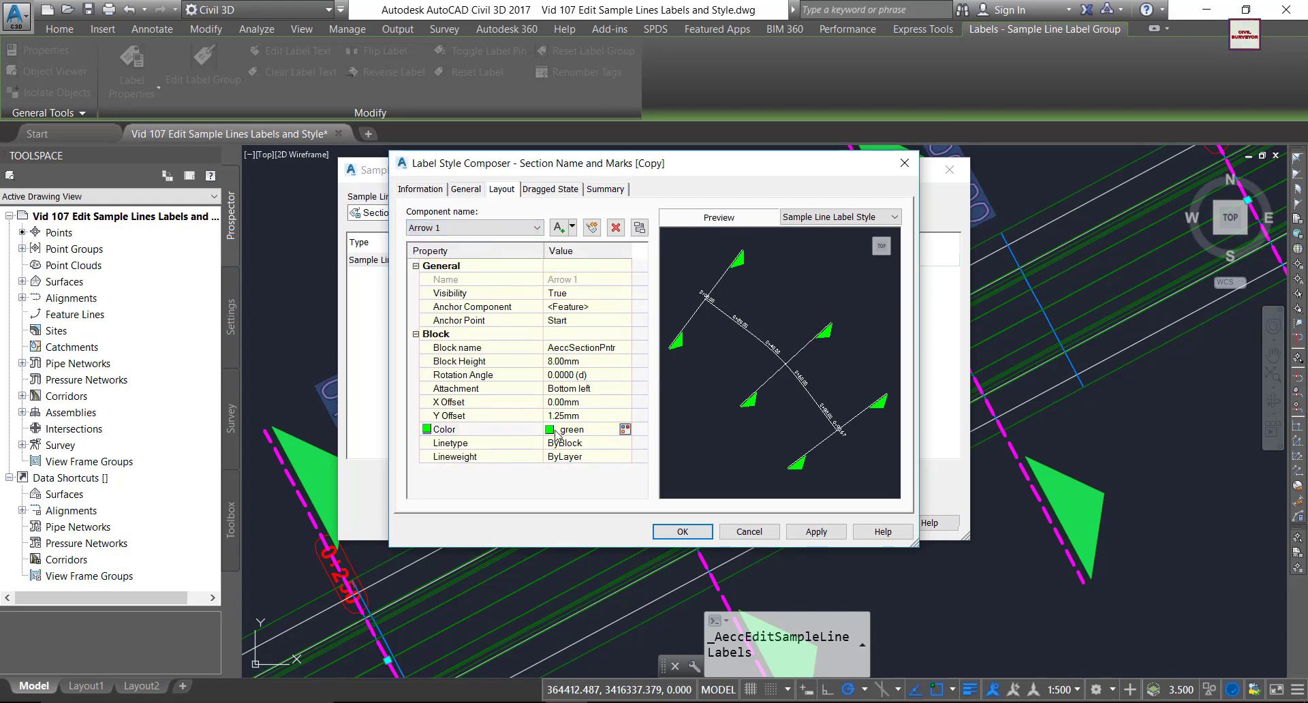
click(625, 429)
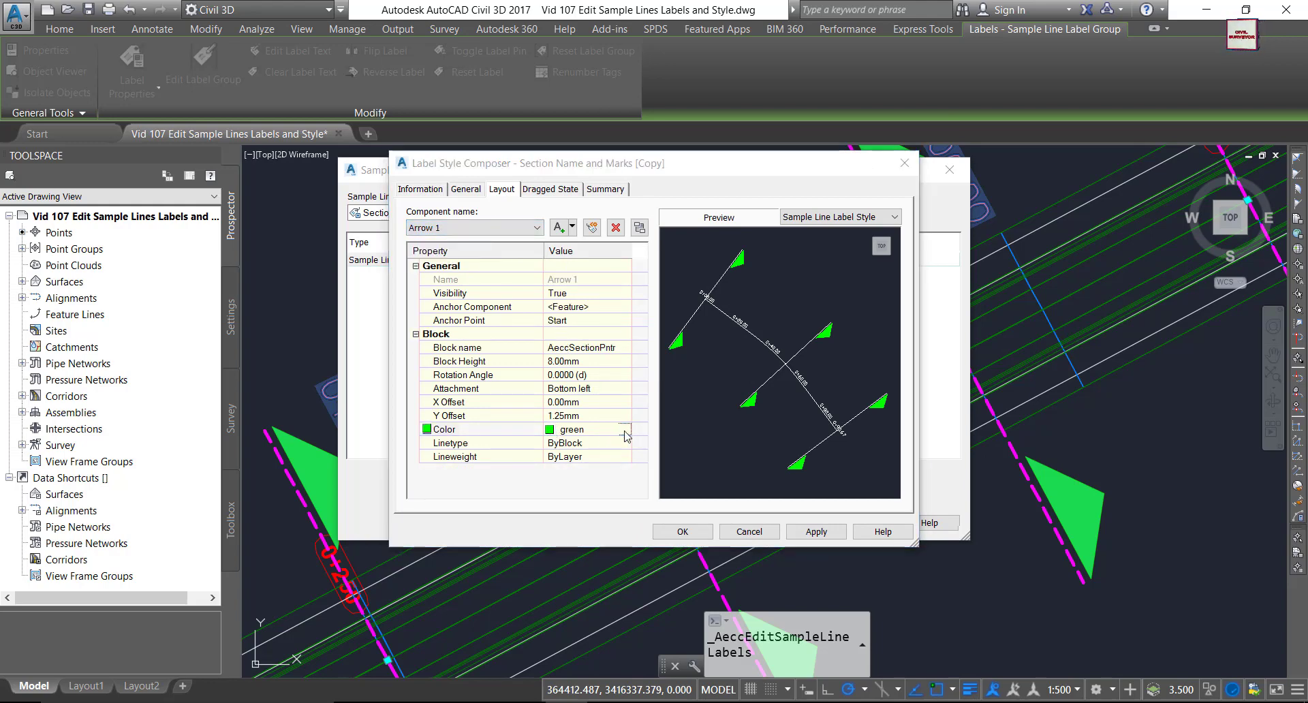
click(576, 394)
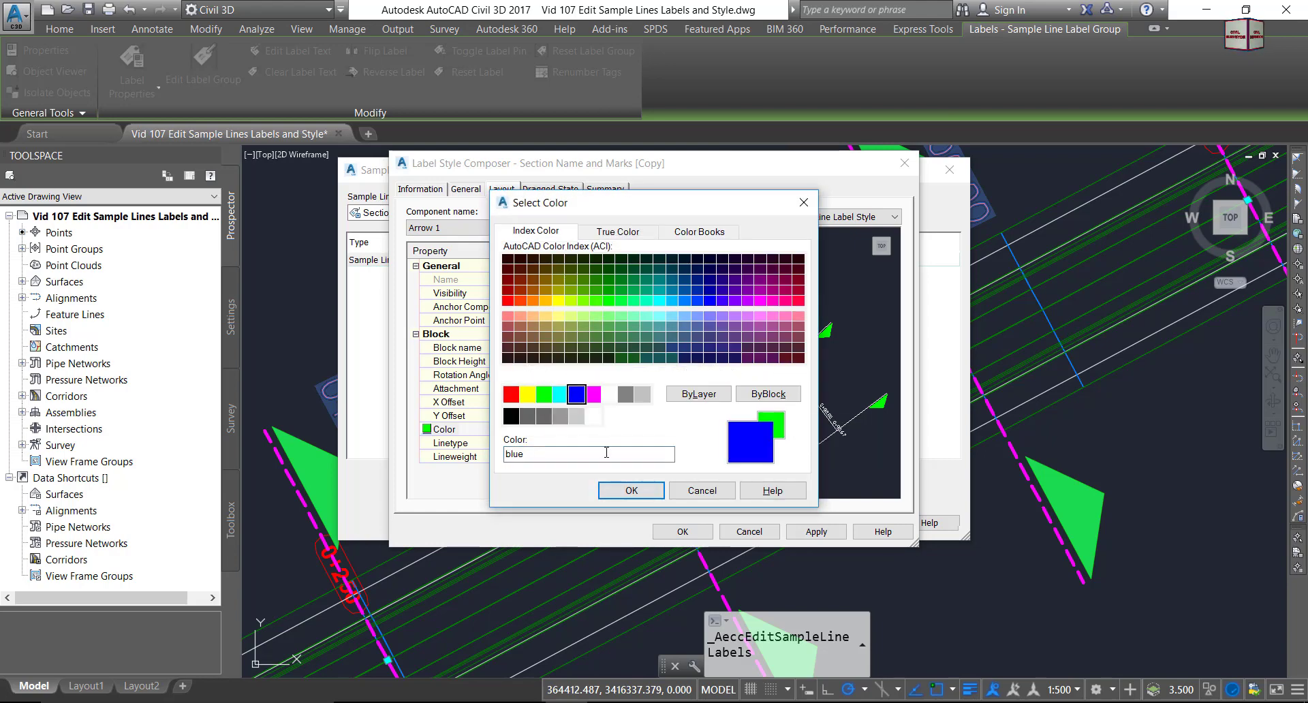
click(631, 490)
click(537, 228)
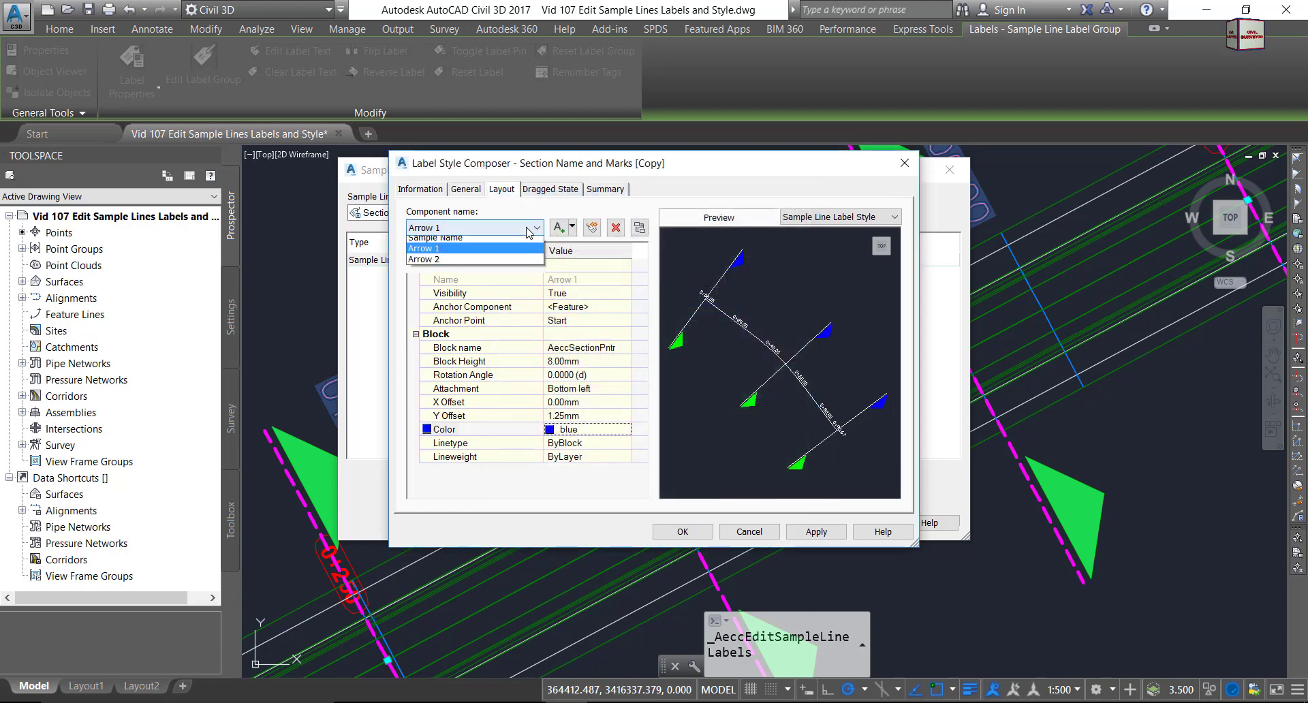
click(449, 273)
click(572, 429)
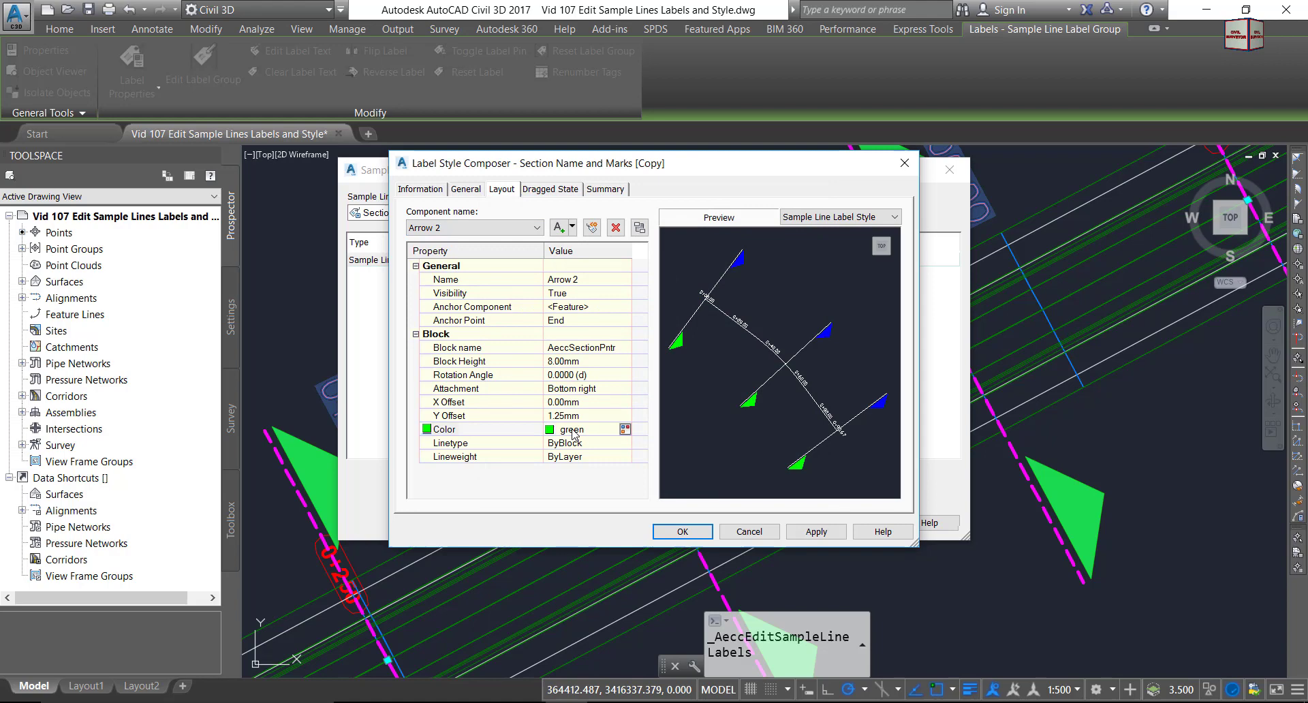
click(629, 429)
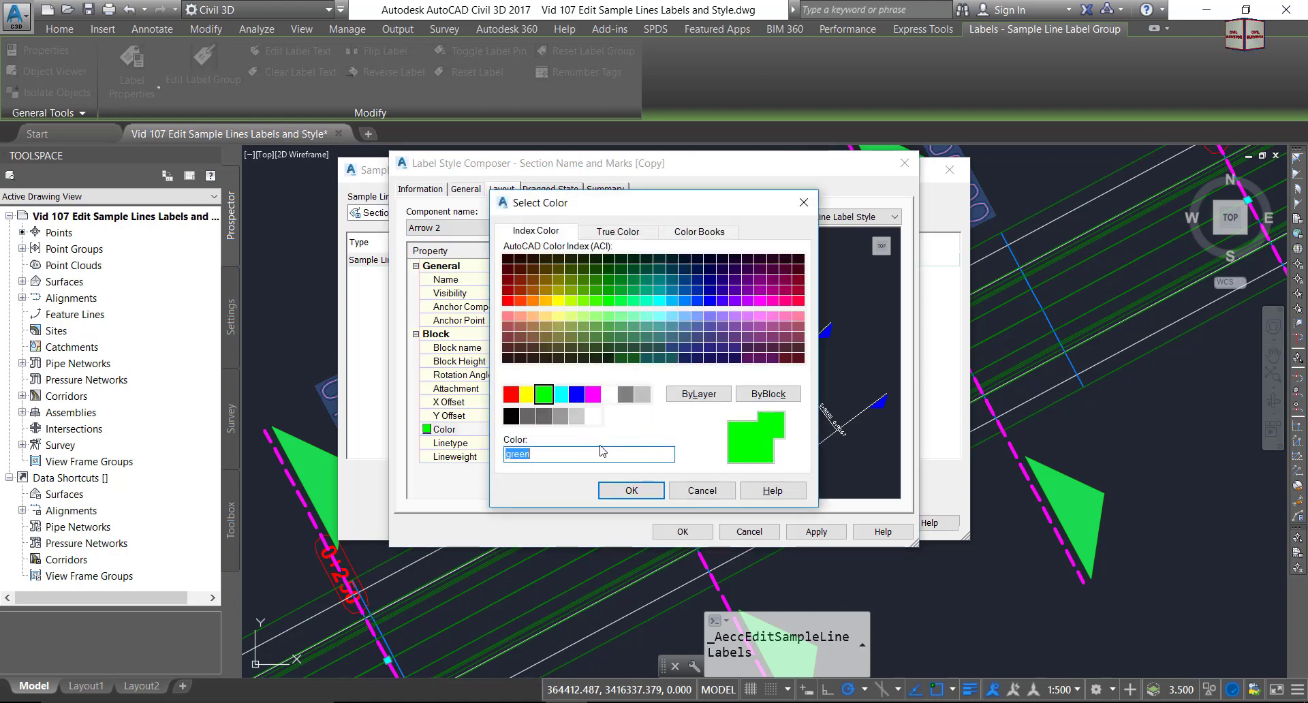
click(575, 393)
click(631, 490)
Save the Section Name and Marks [Copy] style and apply it to the sample line labels.
click(683, 531)
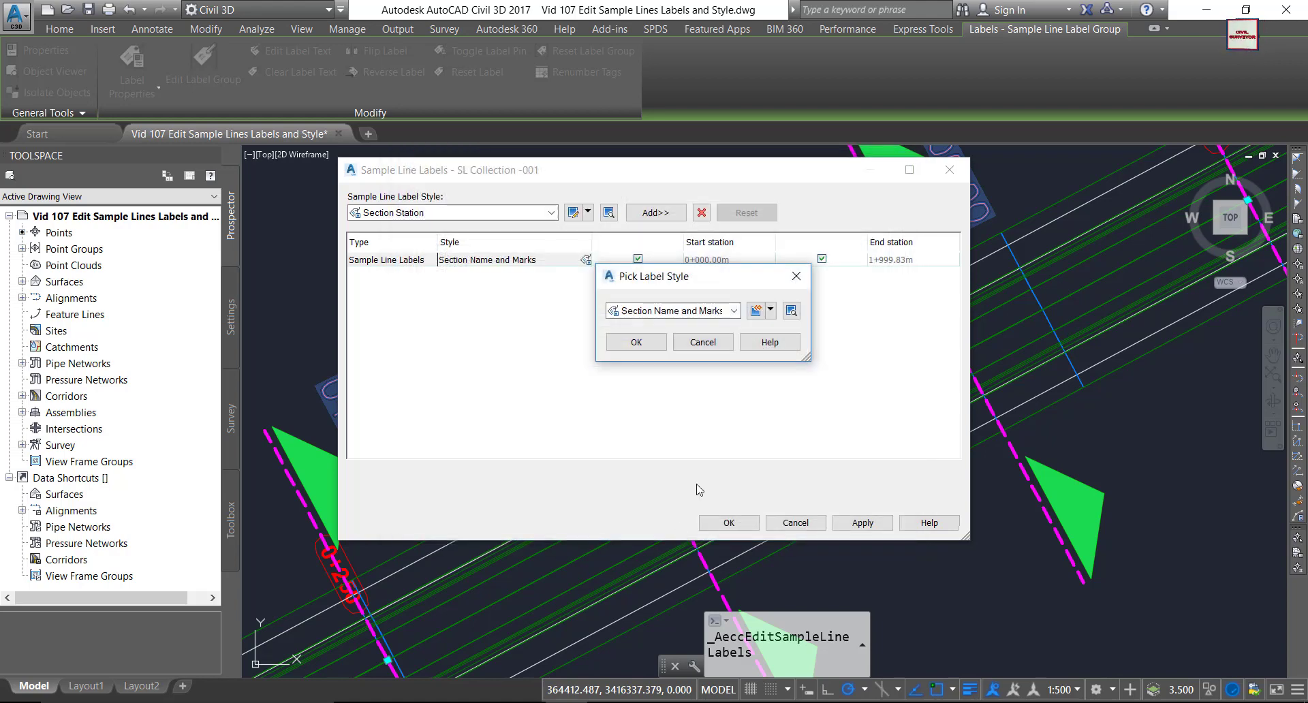
click(637, 342)
click(727, 523)
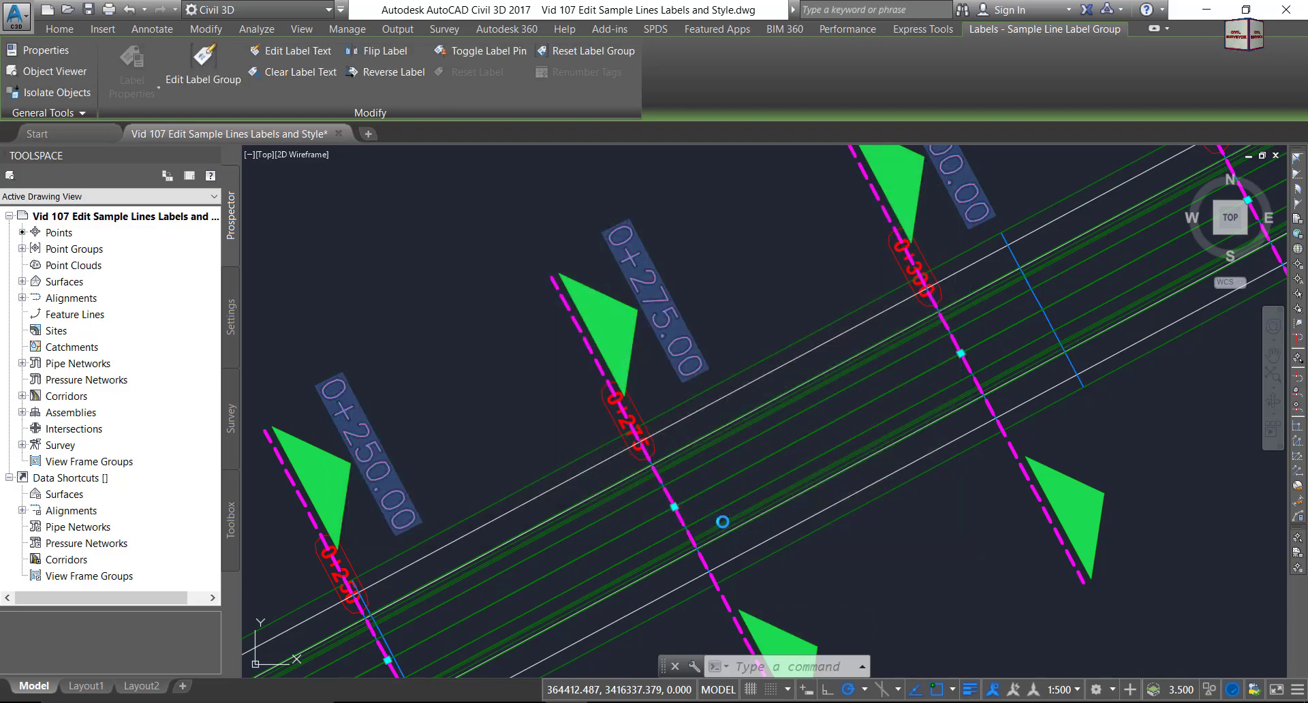
Reselect the sample line label group and reopen its label settings.
scroll(645, 348, down, 4)
key(Escape)
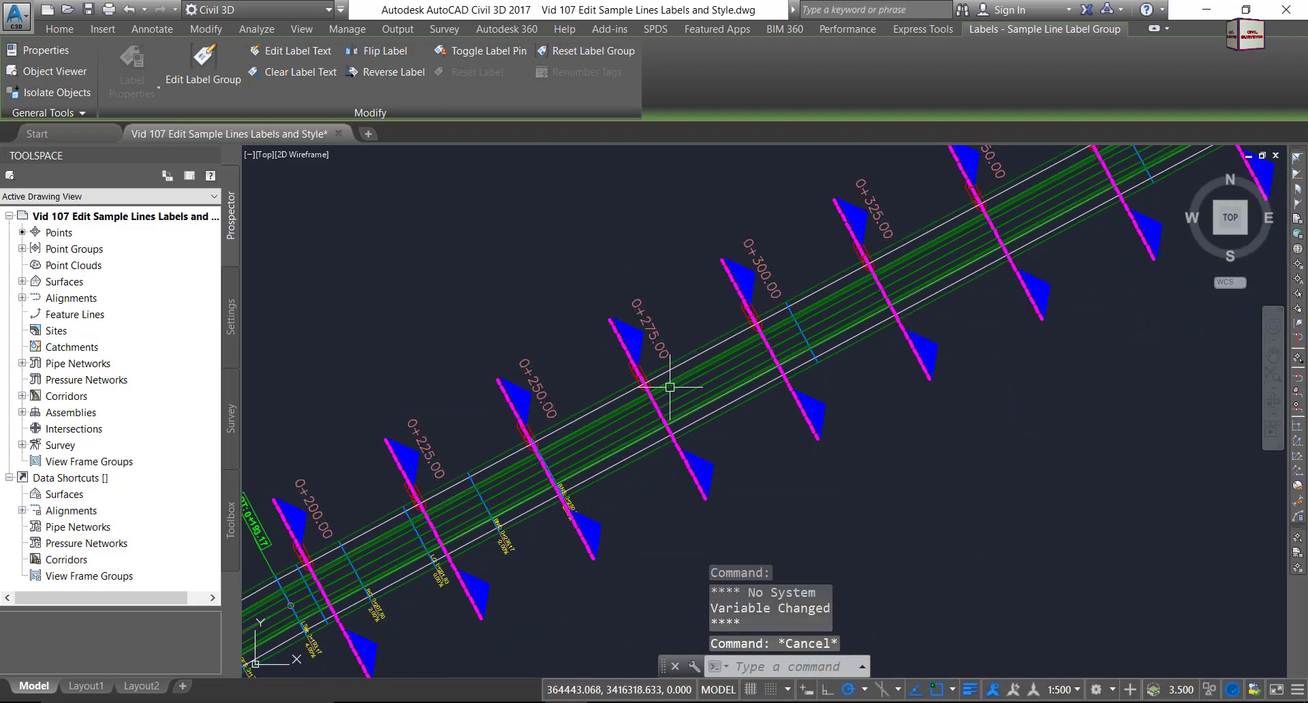
scroll(652, 323, up, 5)
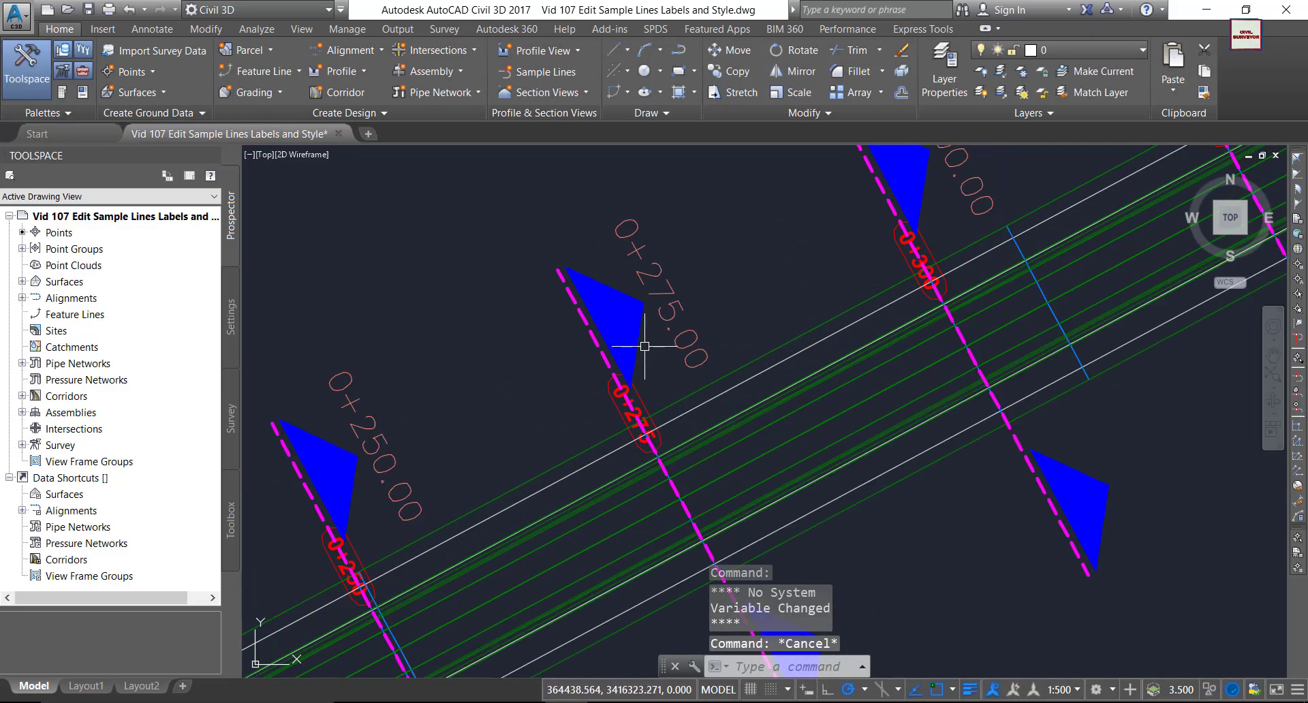
click(654, 320)
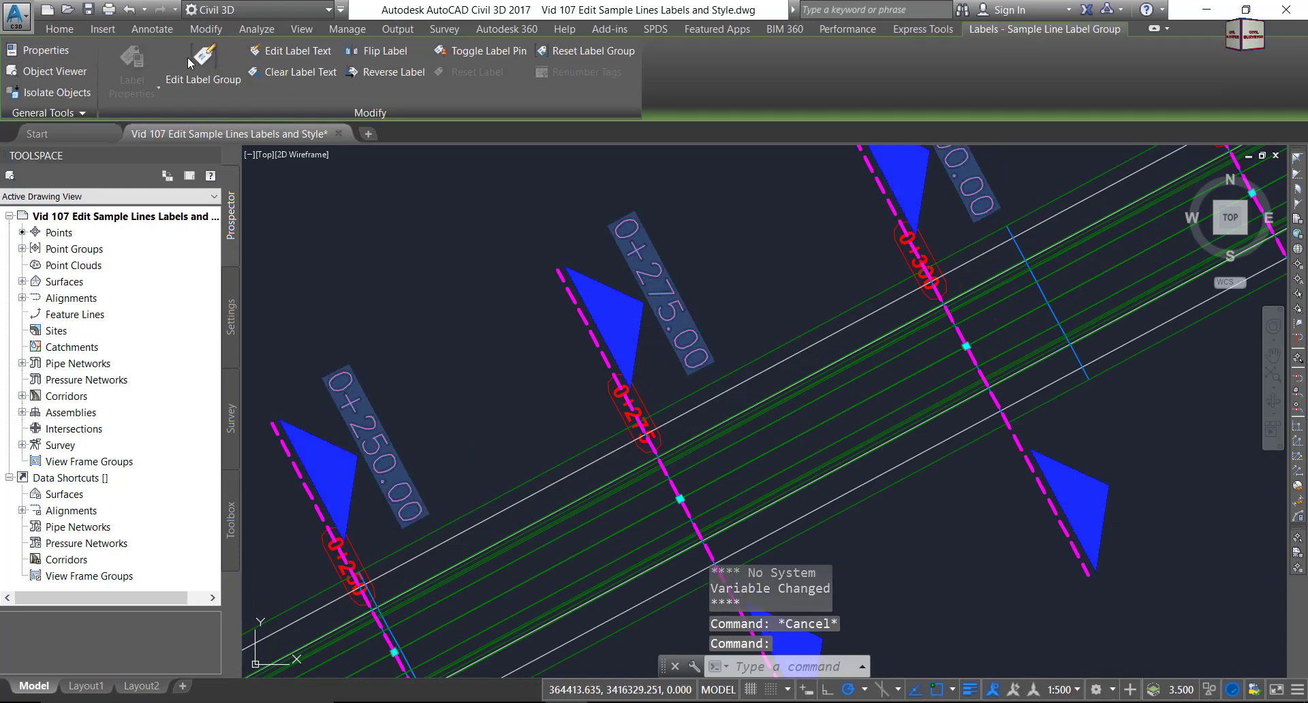
click(201, 63)
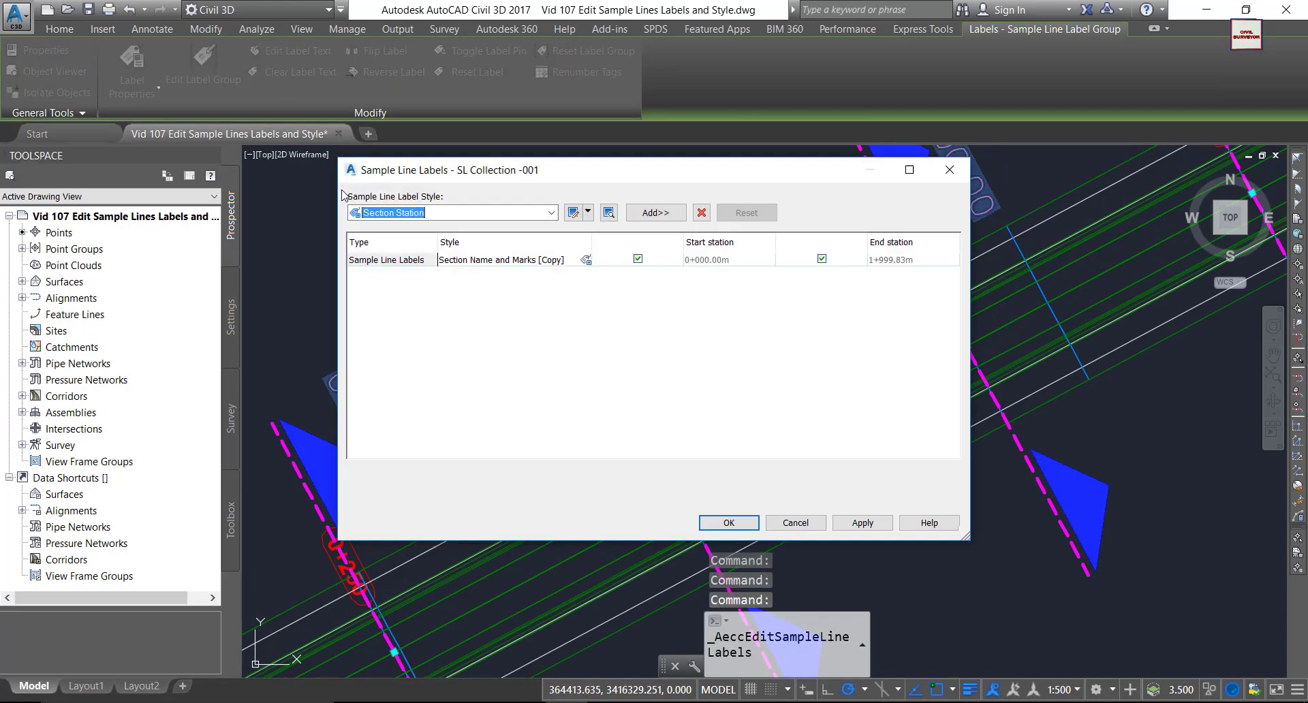
Replace the existing label row with Section Station labels, then reselect the group for editing.
click(508, 263)
click(701, 213)
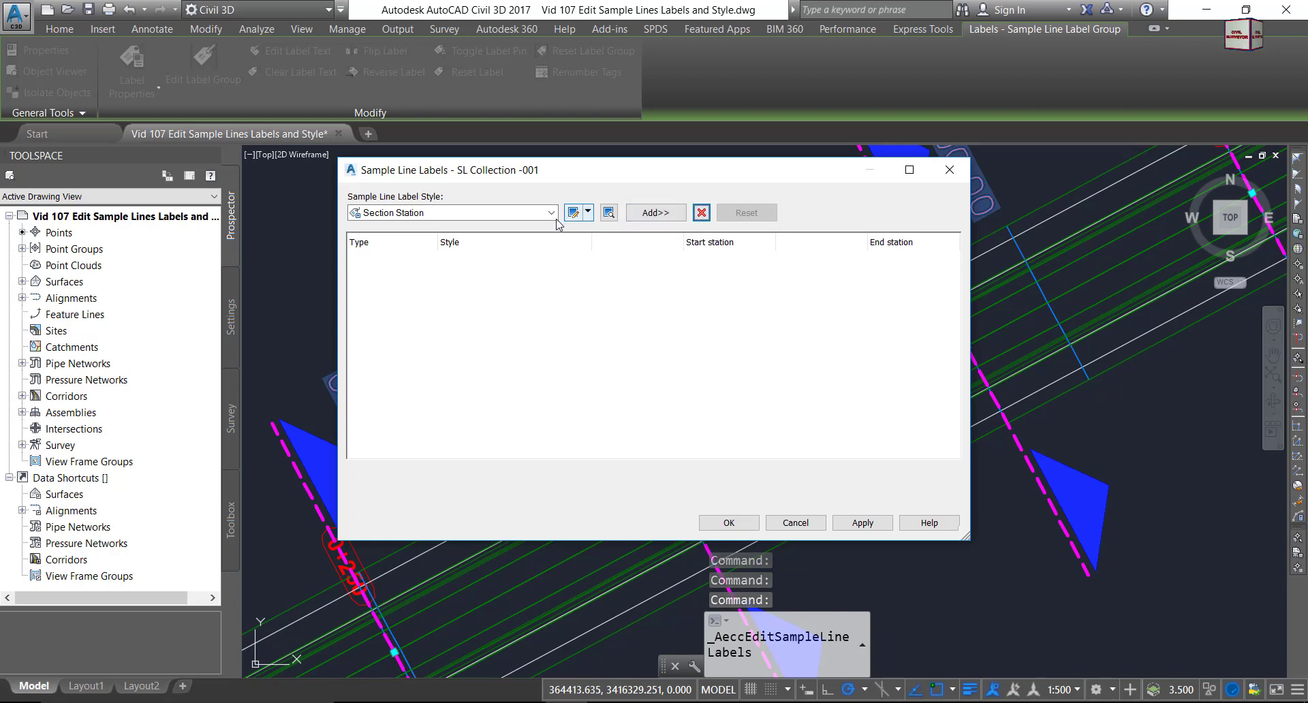
click(551, 213)
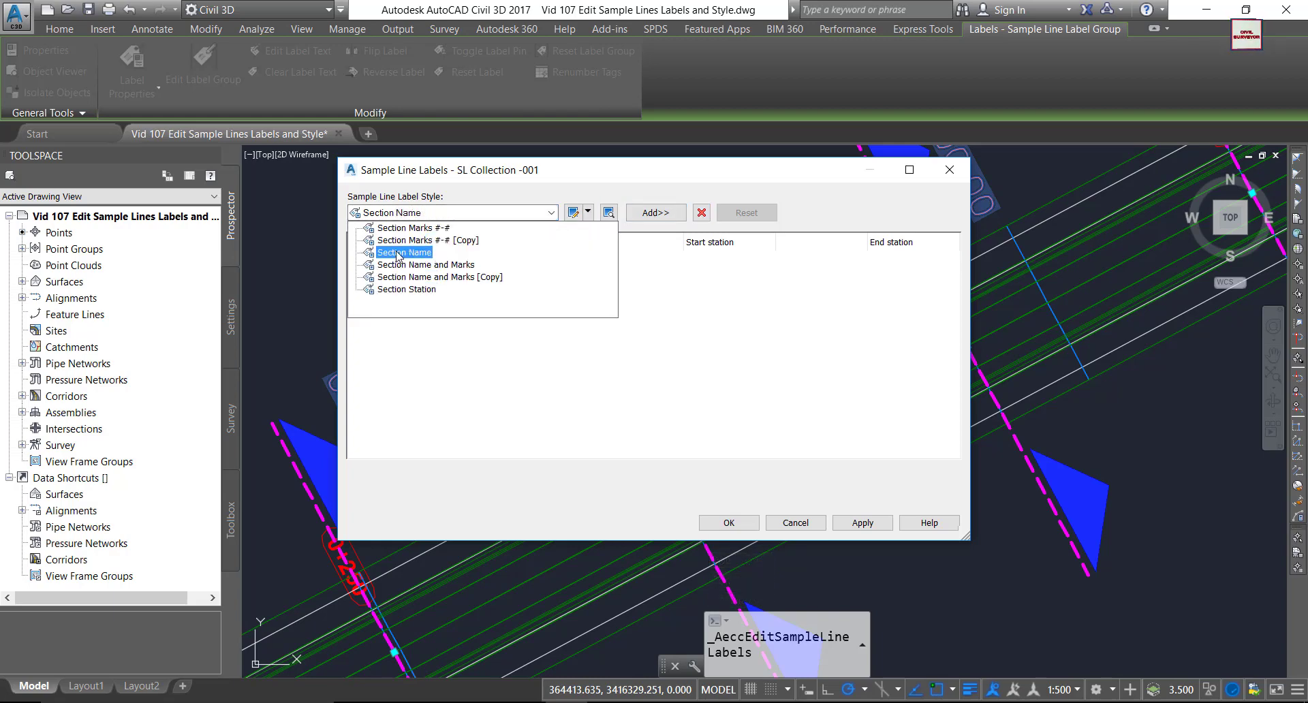
click(400, 289)
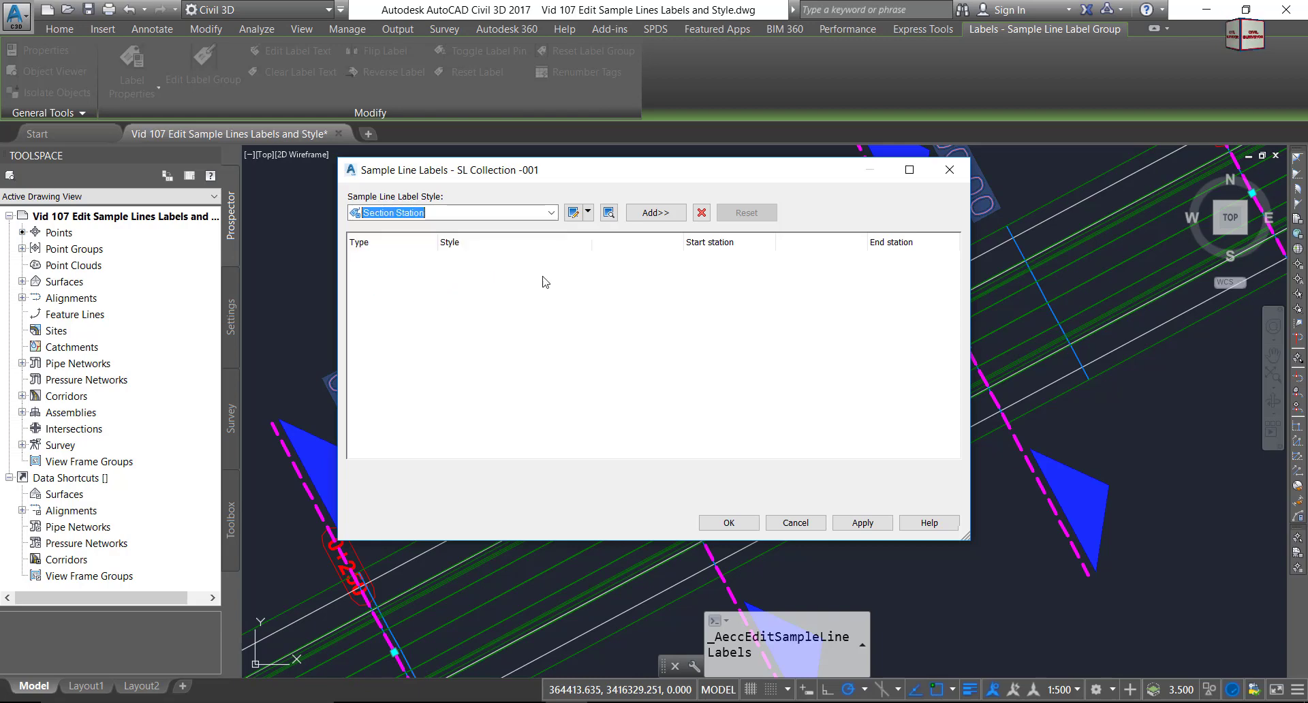
click(671, 217)
click(738, 526)
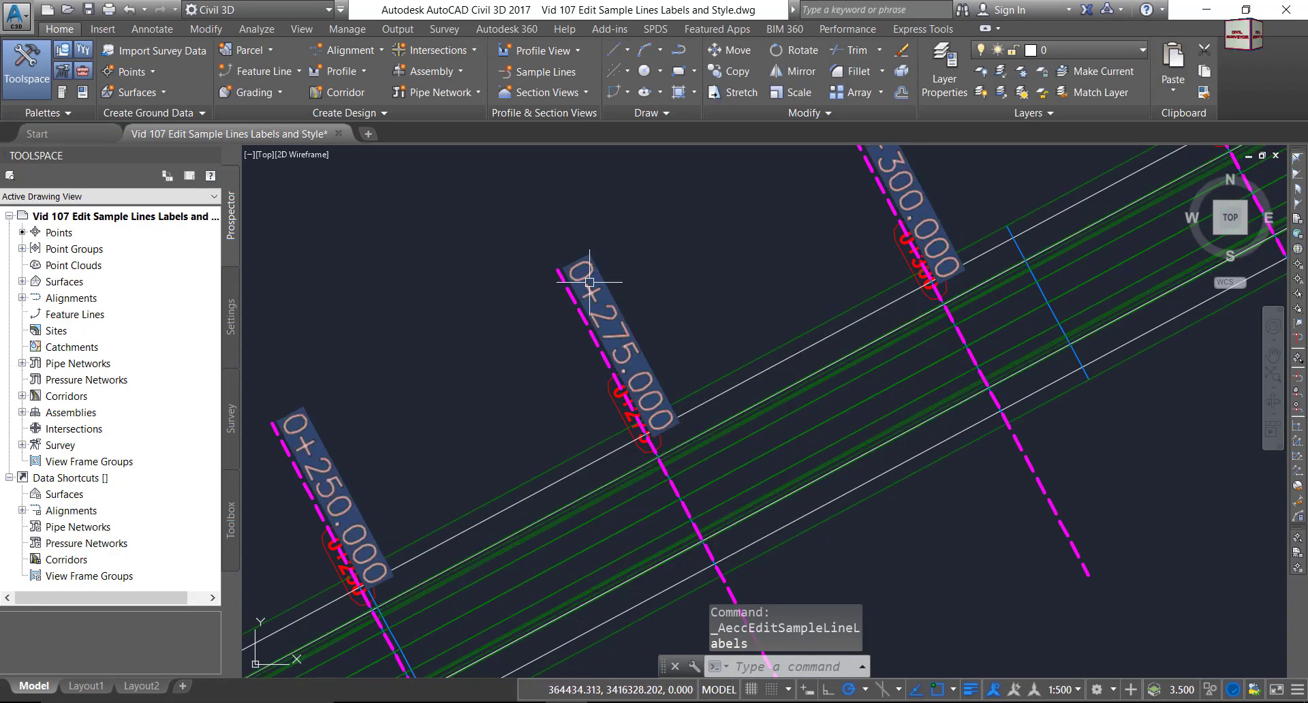
click(622, 325)
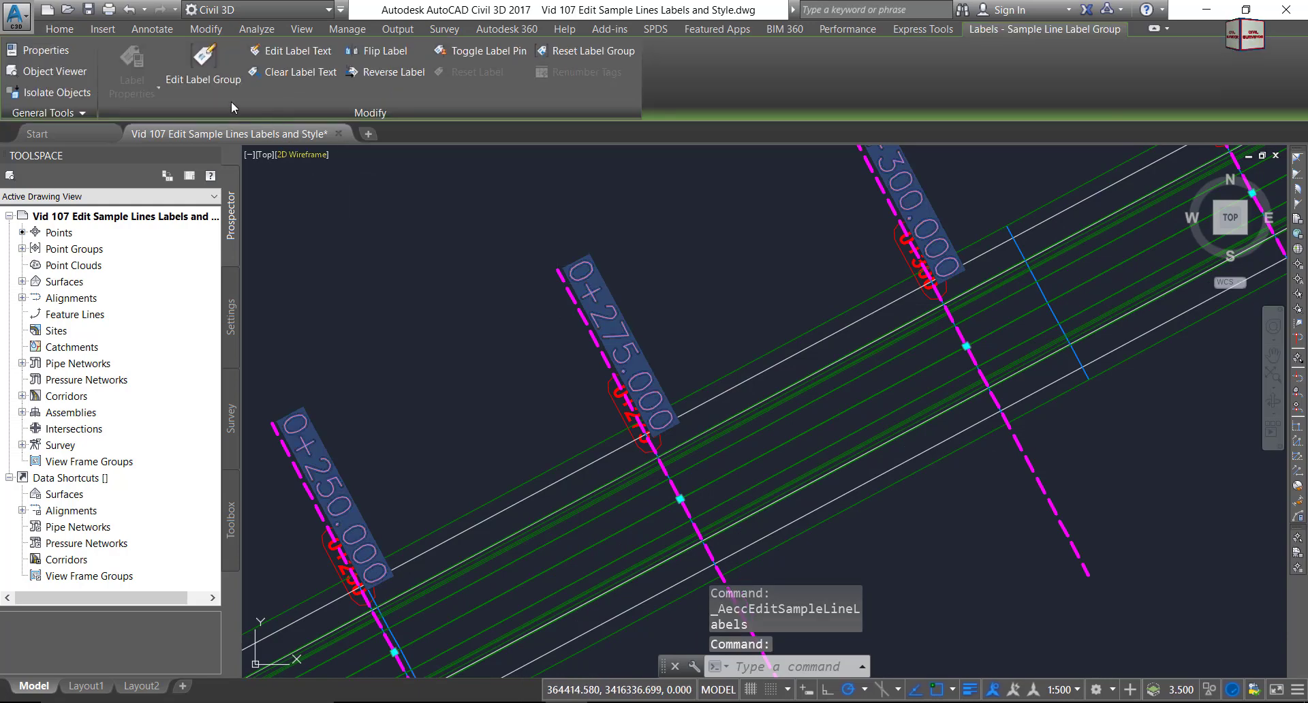
click(213, 64)
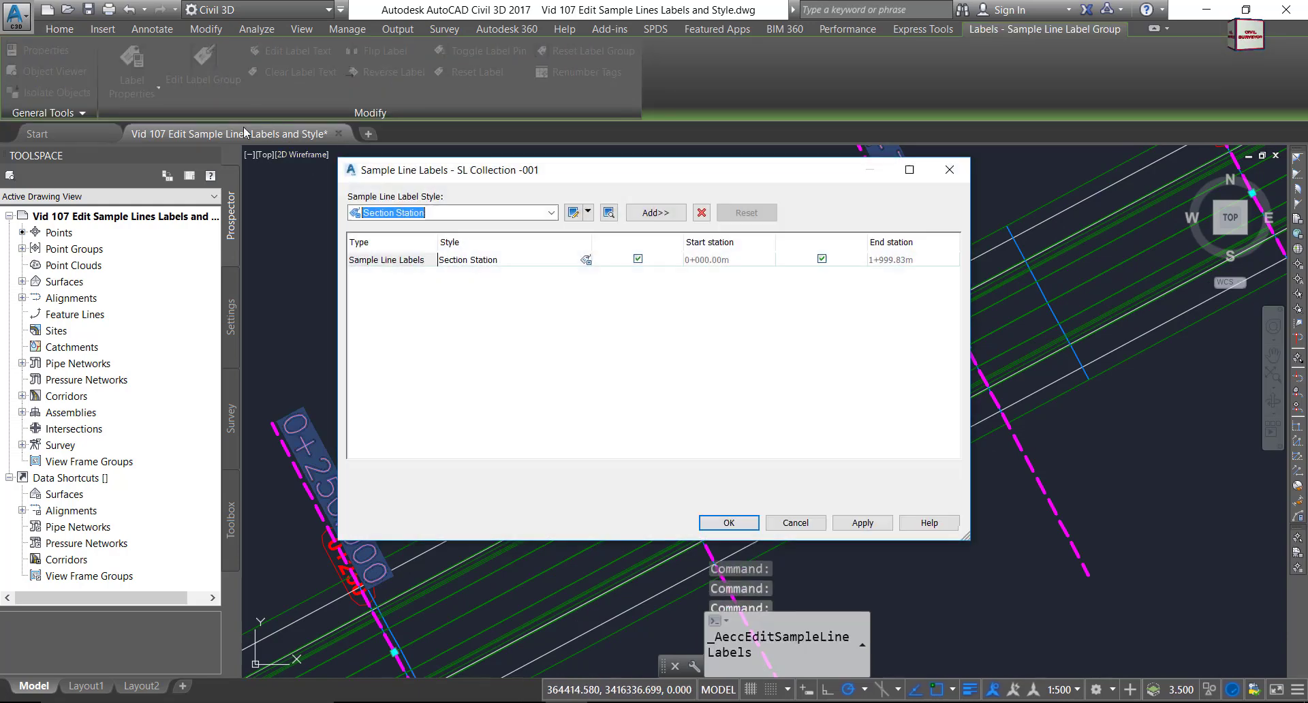
Copy the Section Station style and rename the copy to My Section Station Style.
click(586, 260)
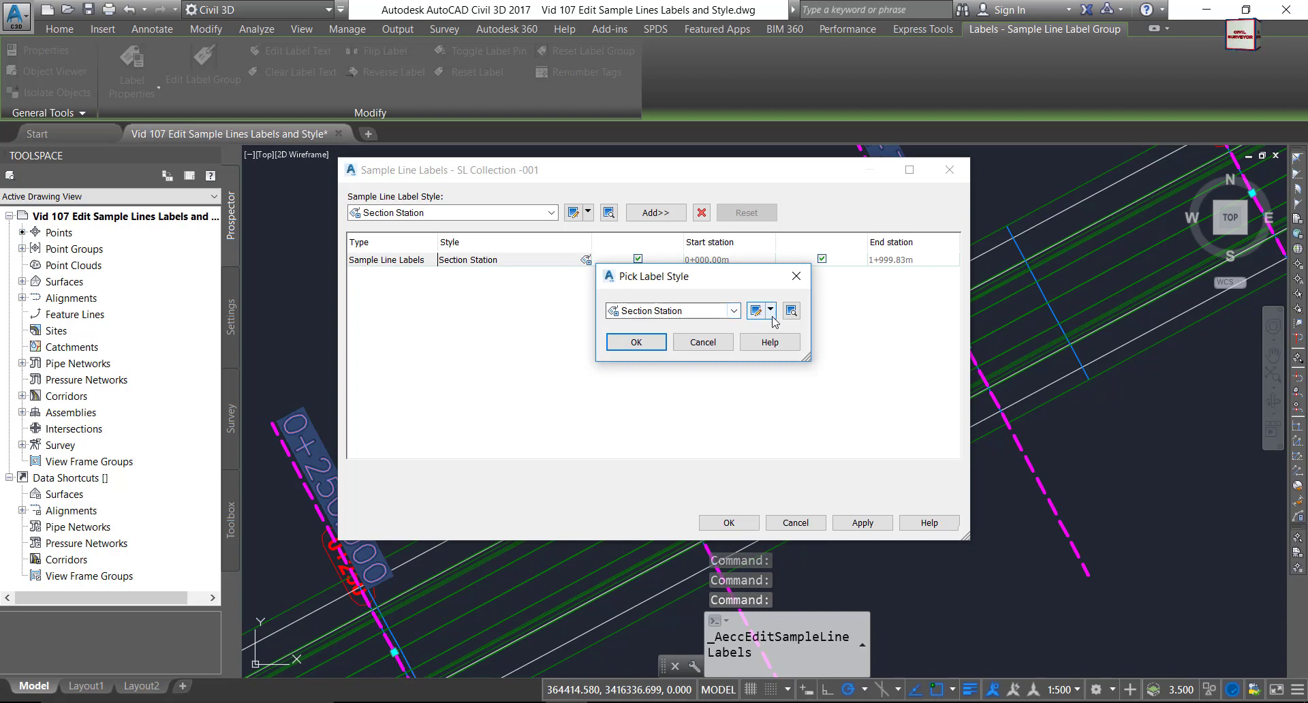
click(772, 317)
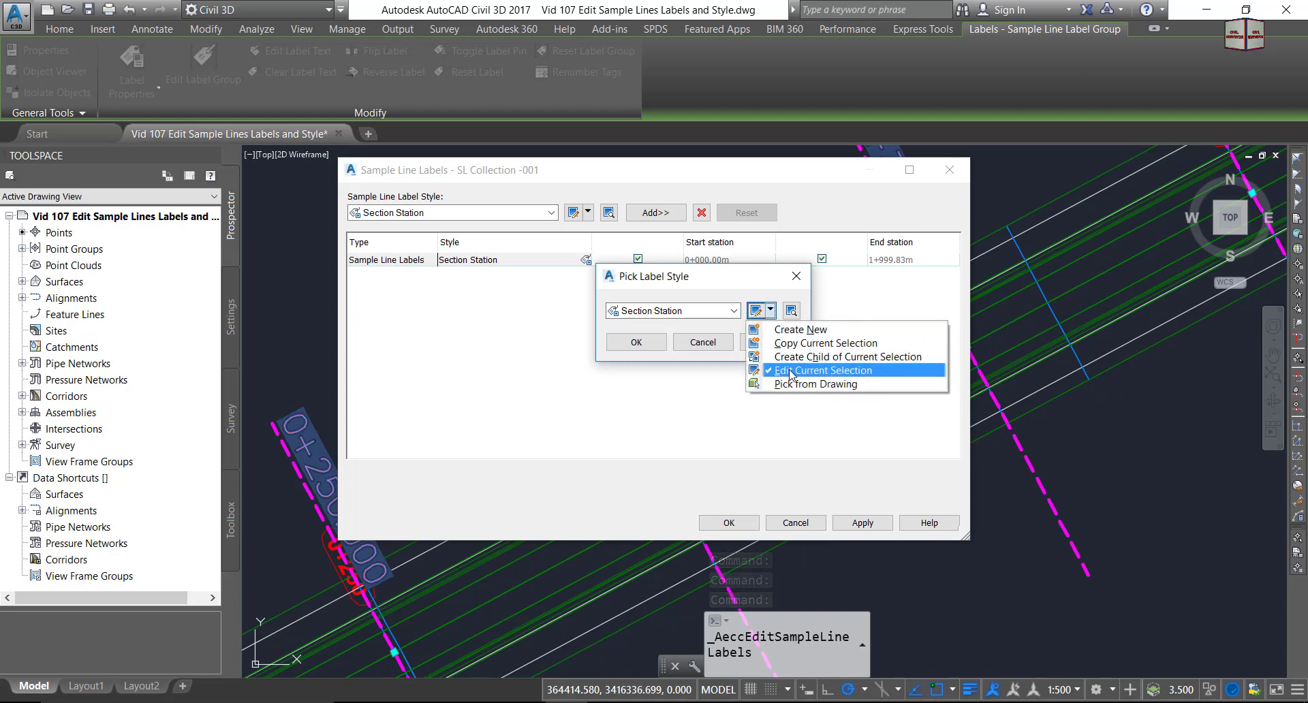
click(787, 343)
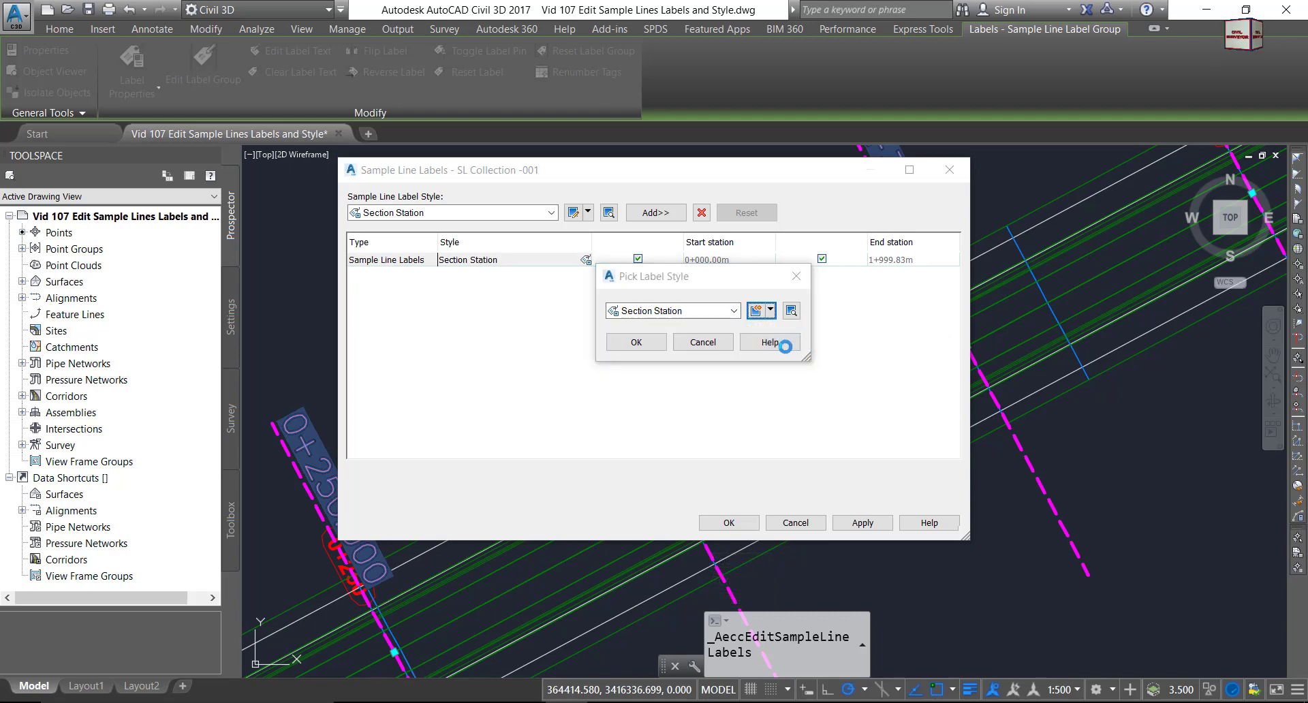
drag(501, 229, 384, 226)
text(My Section Station Style)
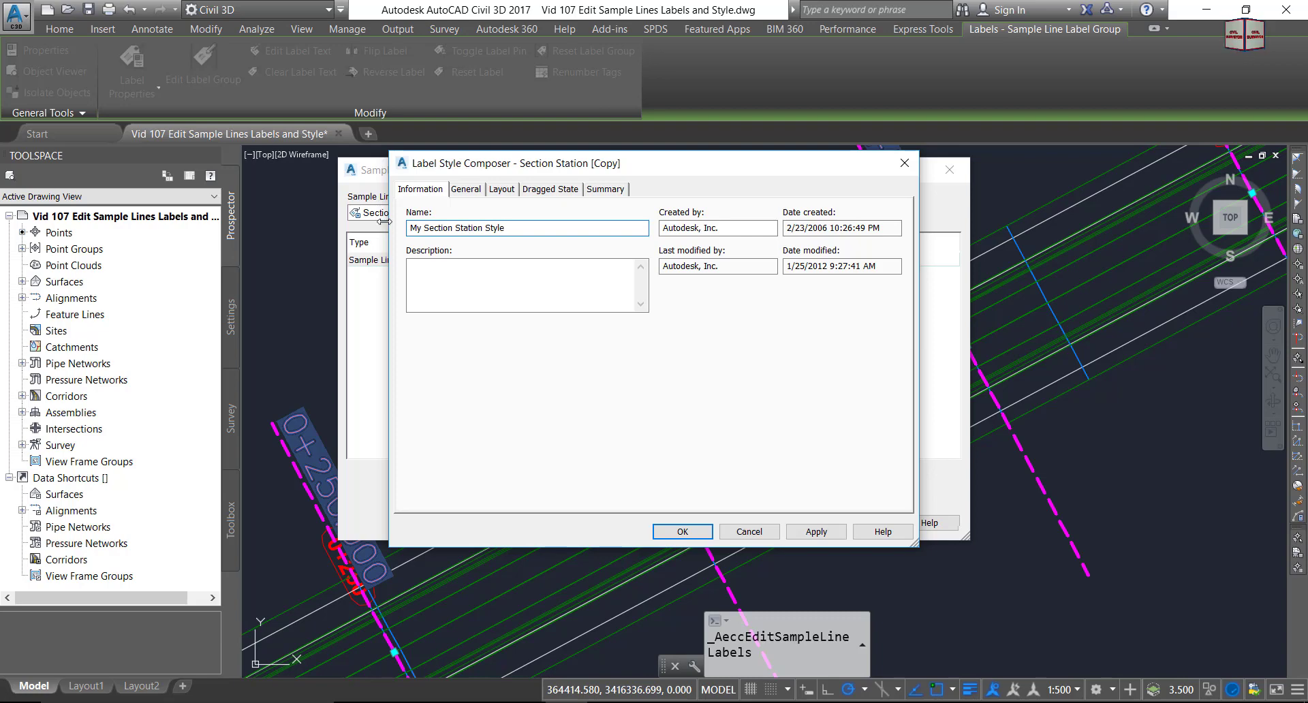
Set the station text height to 5.00mm on the Layout tab.
click(444, 283)
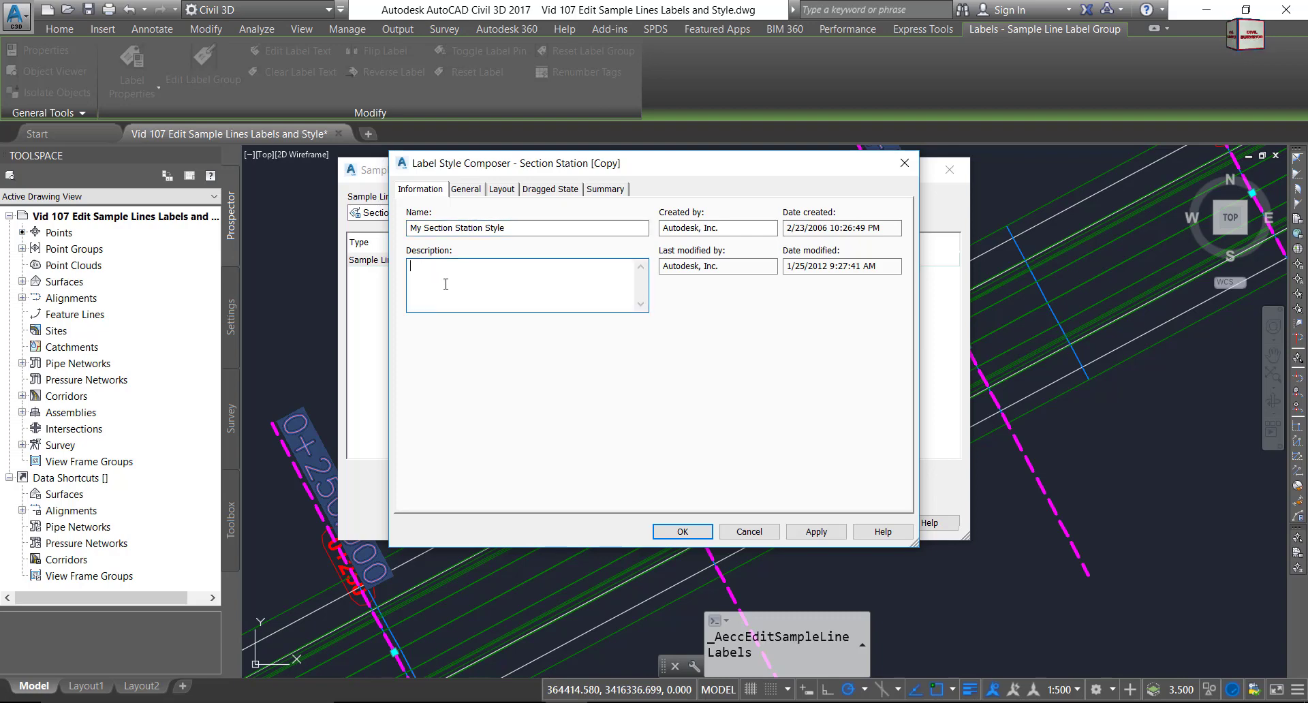
click(466, 191)
click(502, 191)
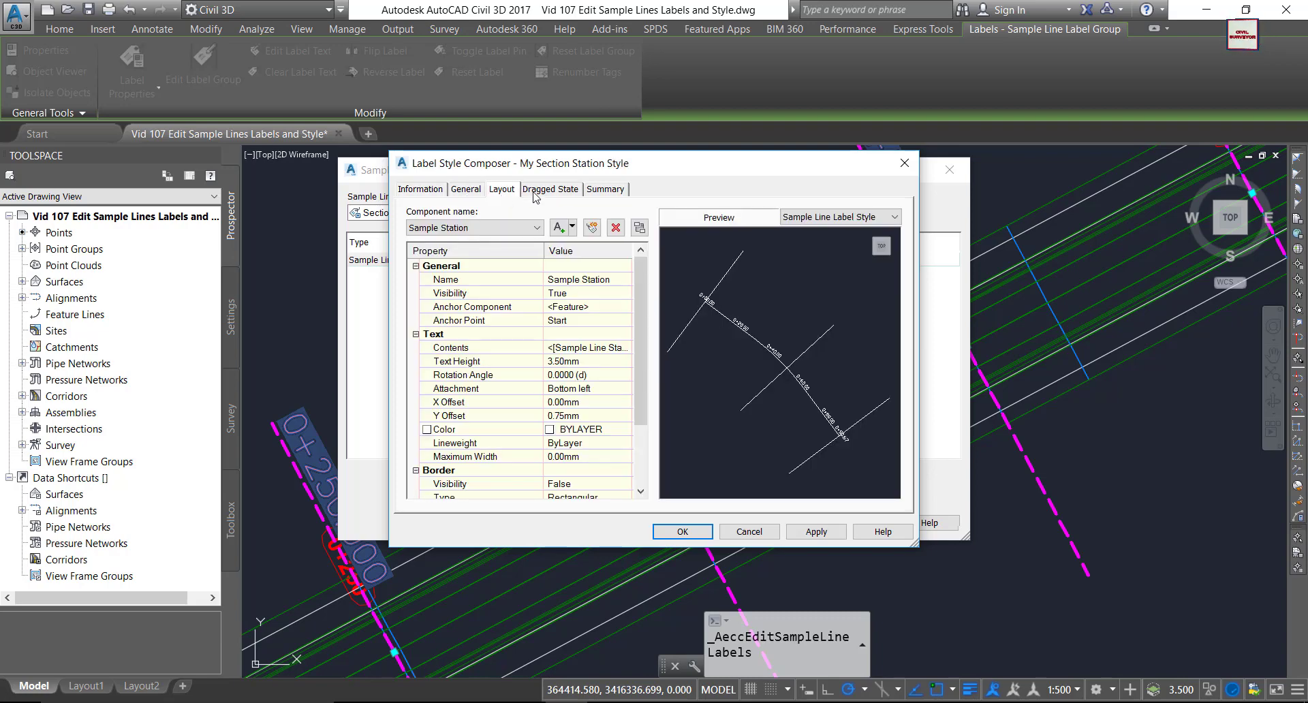
click(581, 361)
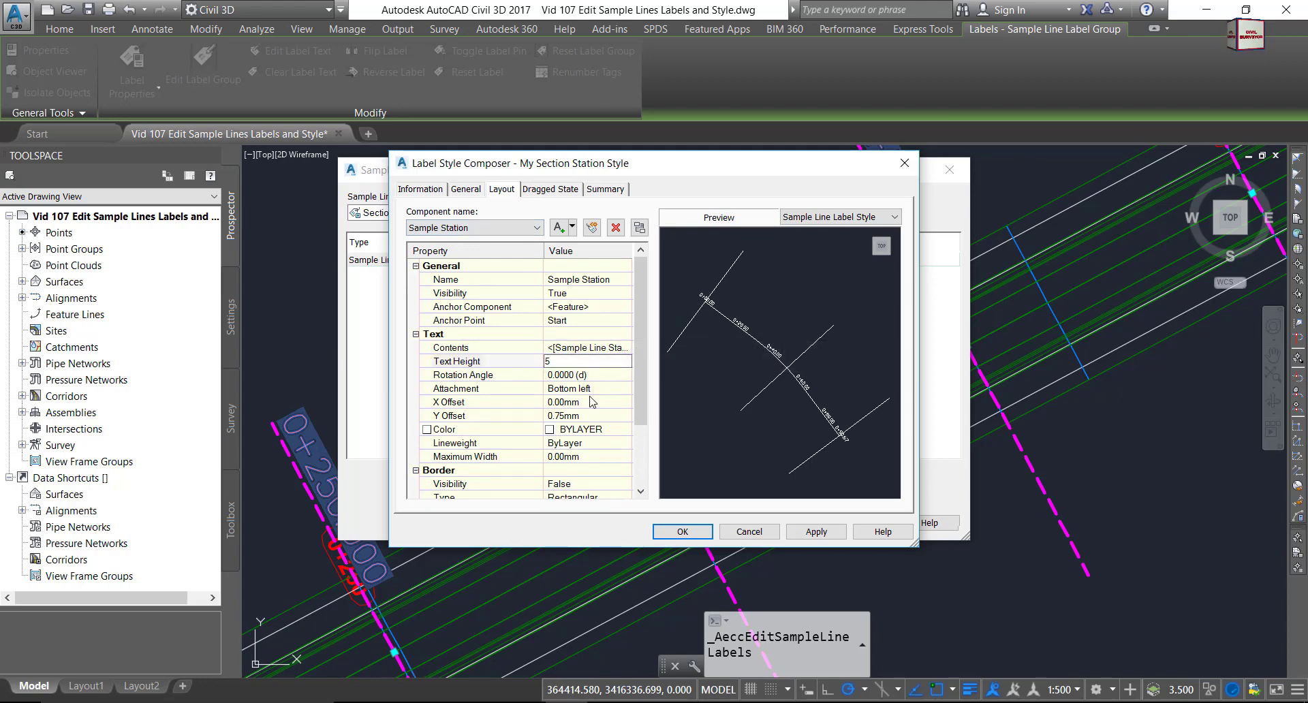
click(583, 416)
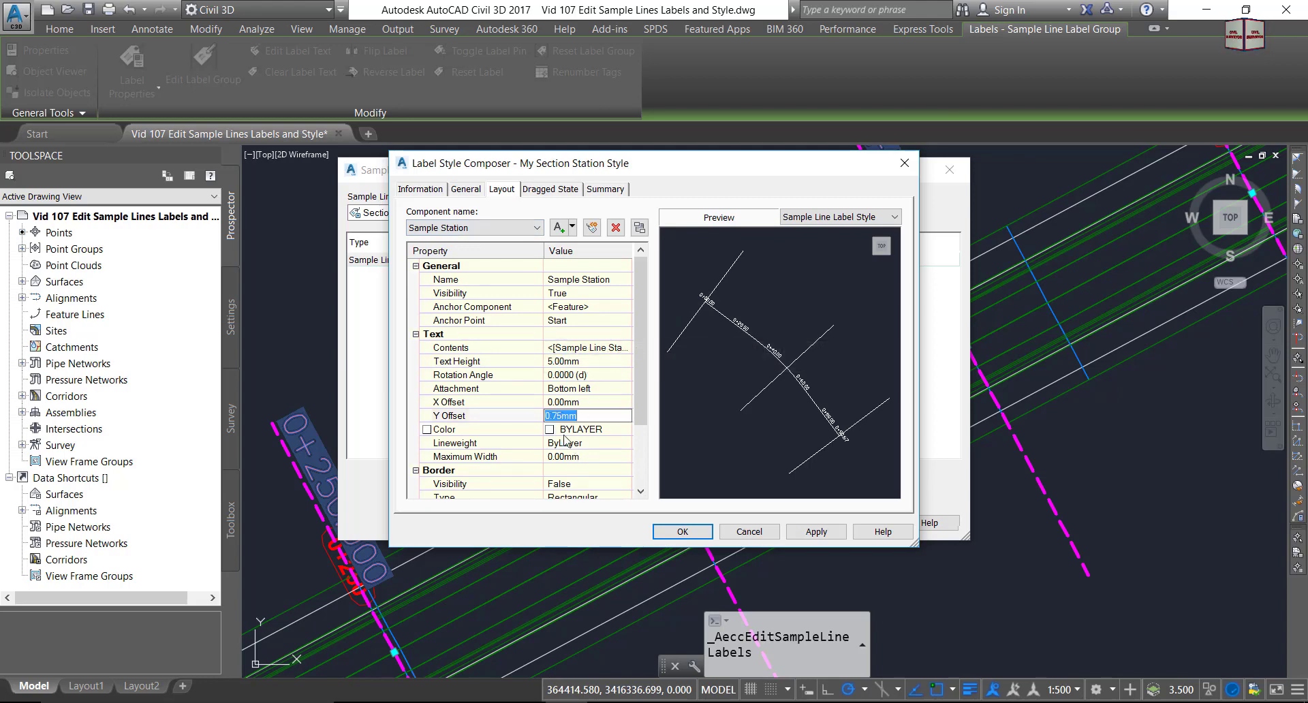
Make the station text yellow and open the Contents text editor.
click(551, 432)
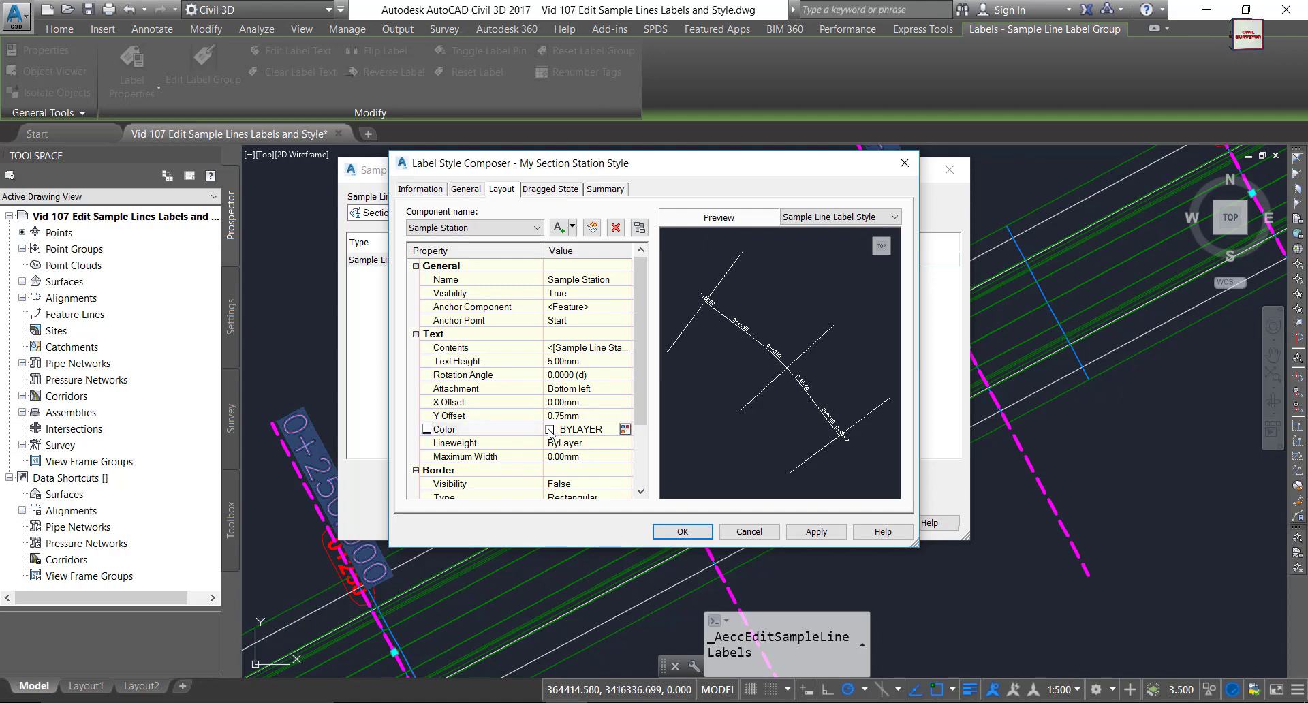
click(624, 429)
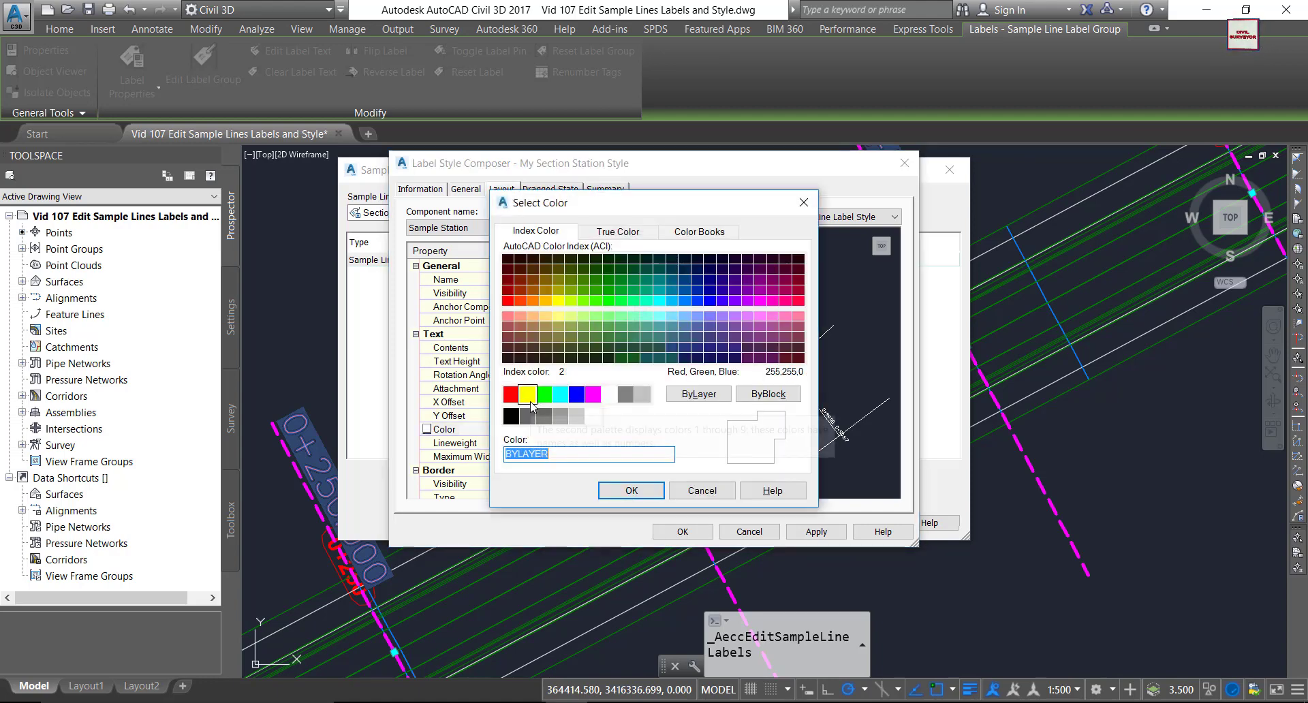
click(528, 397)
click(613, 491)
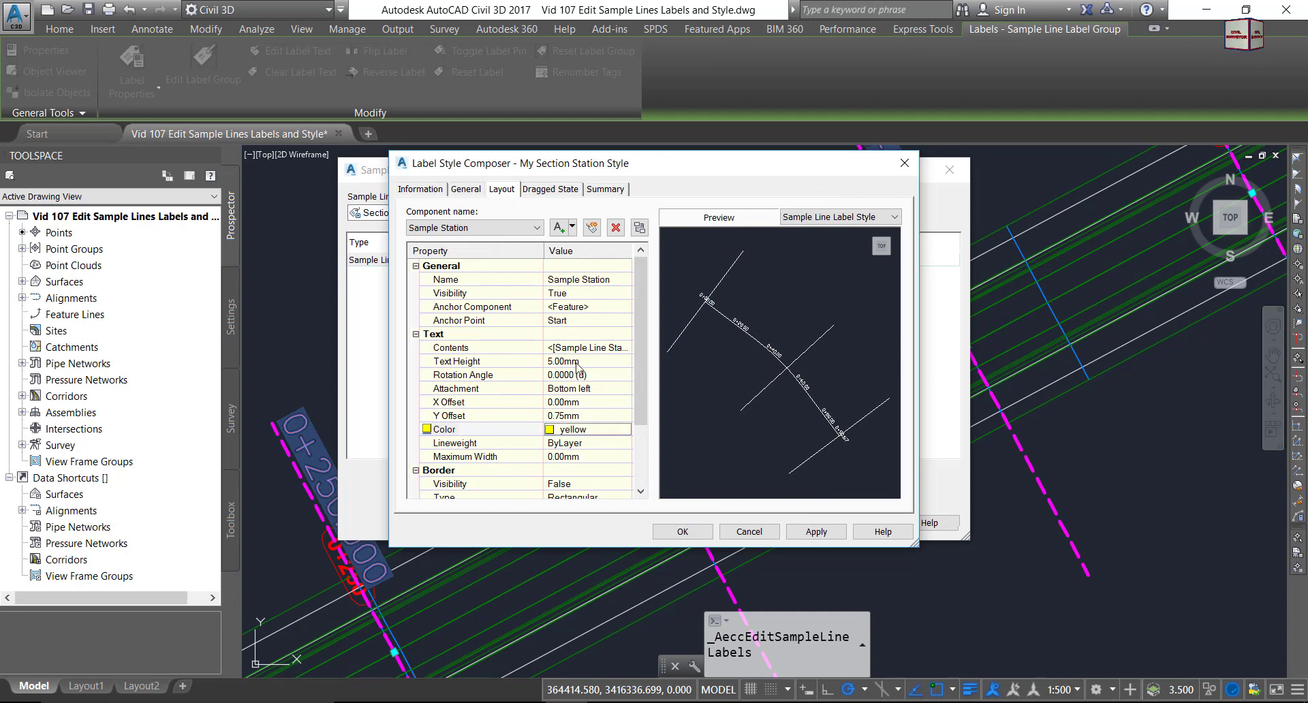
click(600, 349)
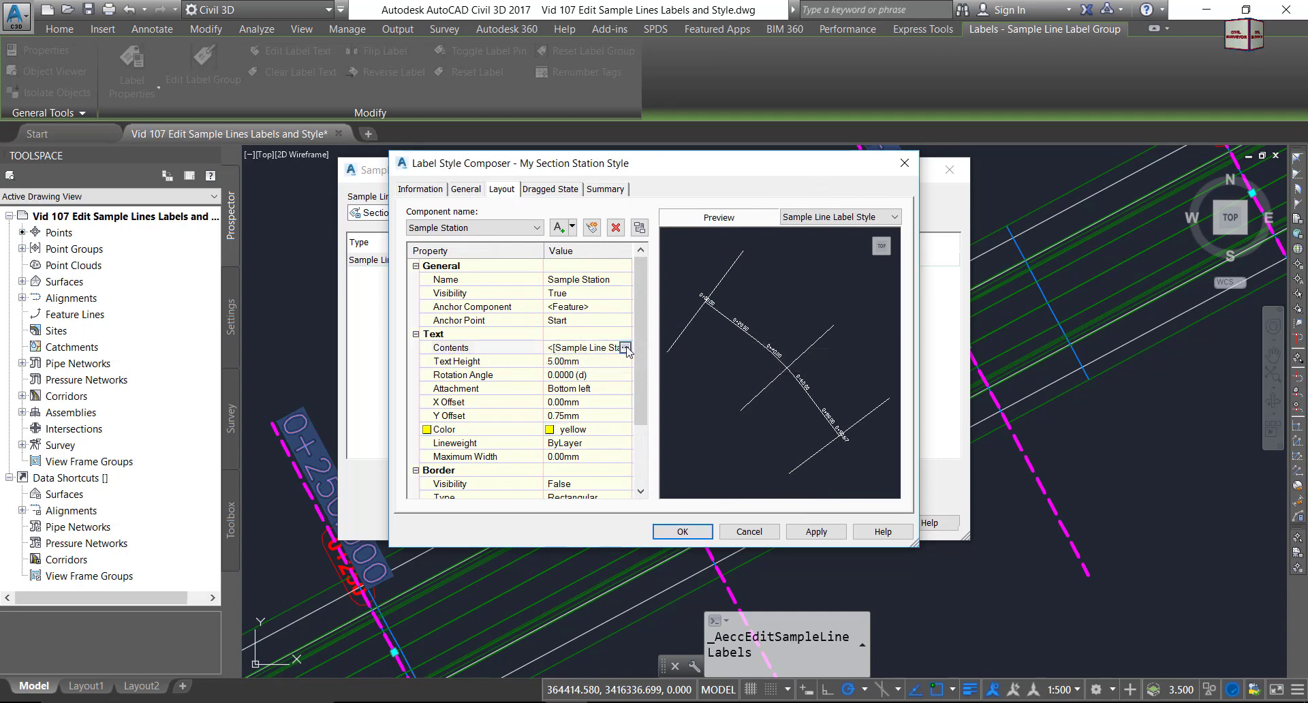
click(624, 348)
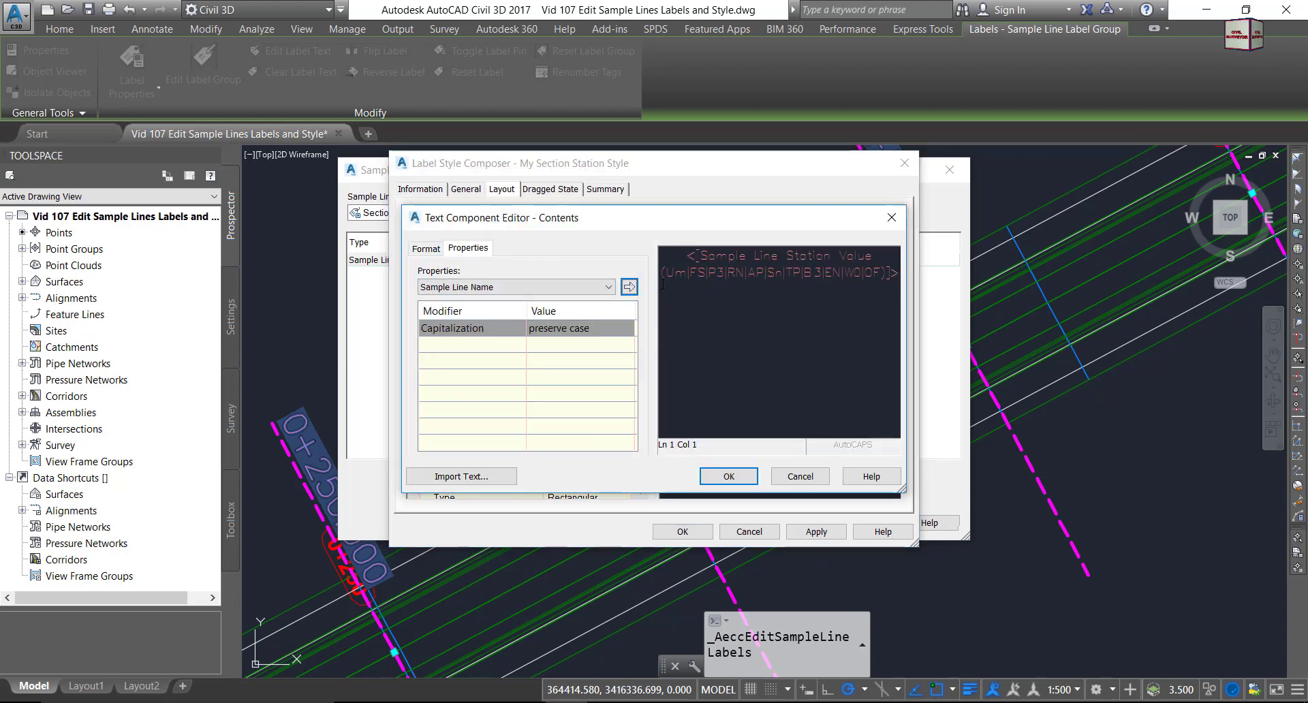
Set the station value text to the Arial font in Yellow.
drag(710, 272, 635, 277)
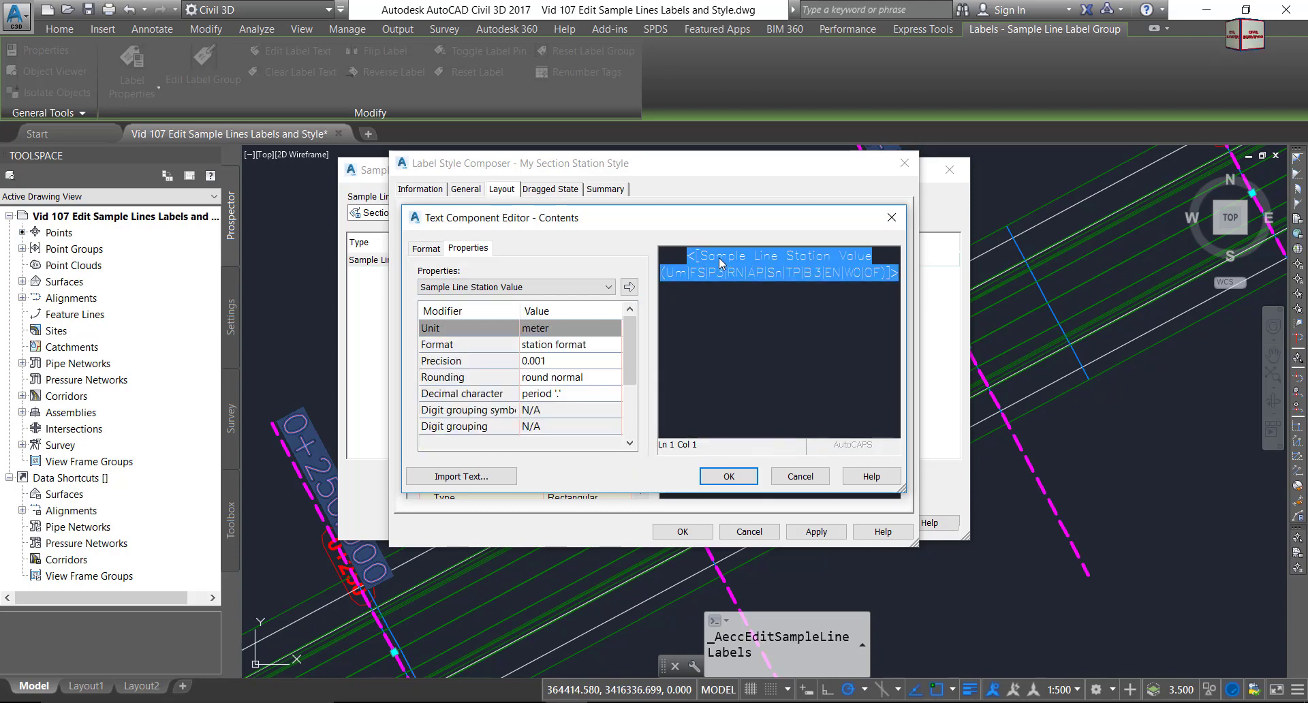
click(425, 251)
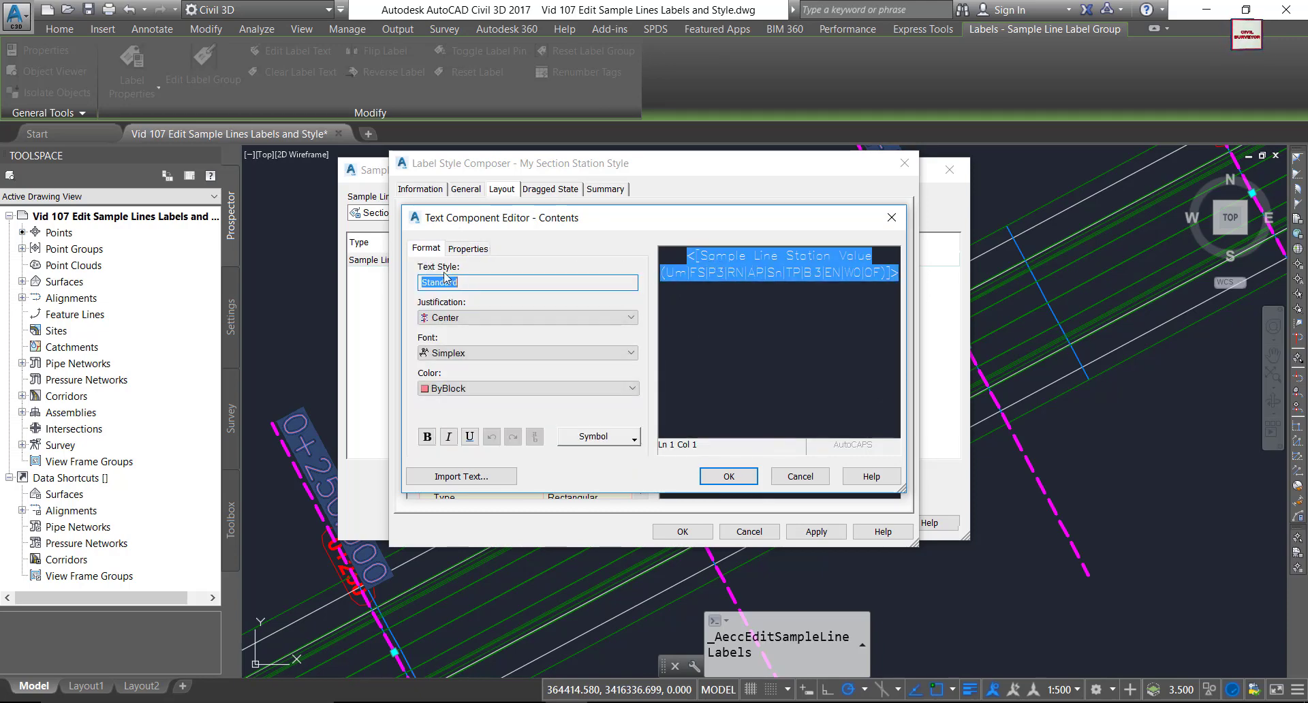
click(496, 353)
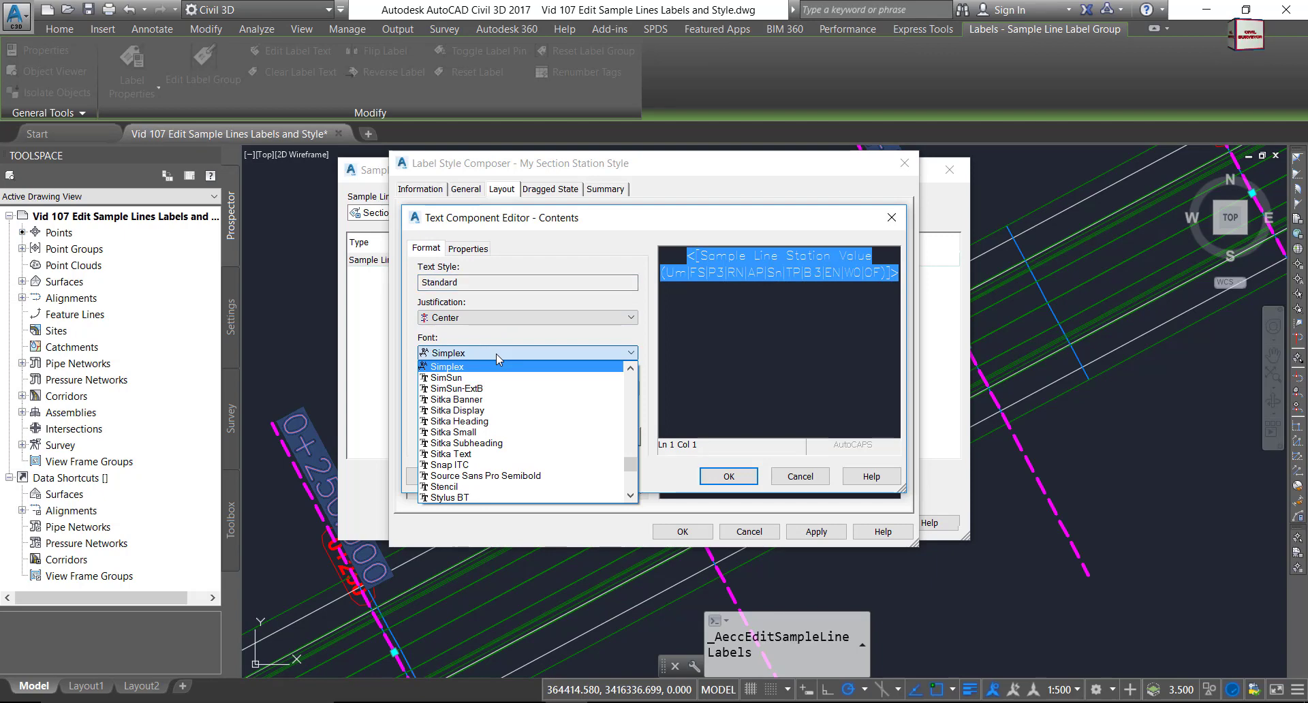
text(arent)
click(447, 380)
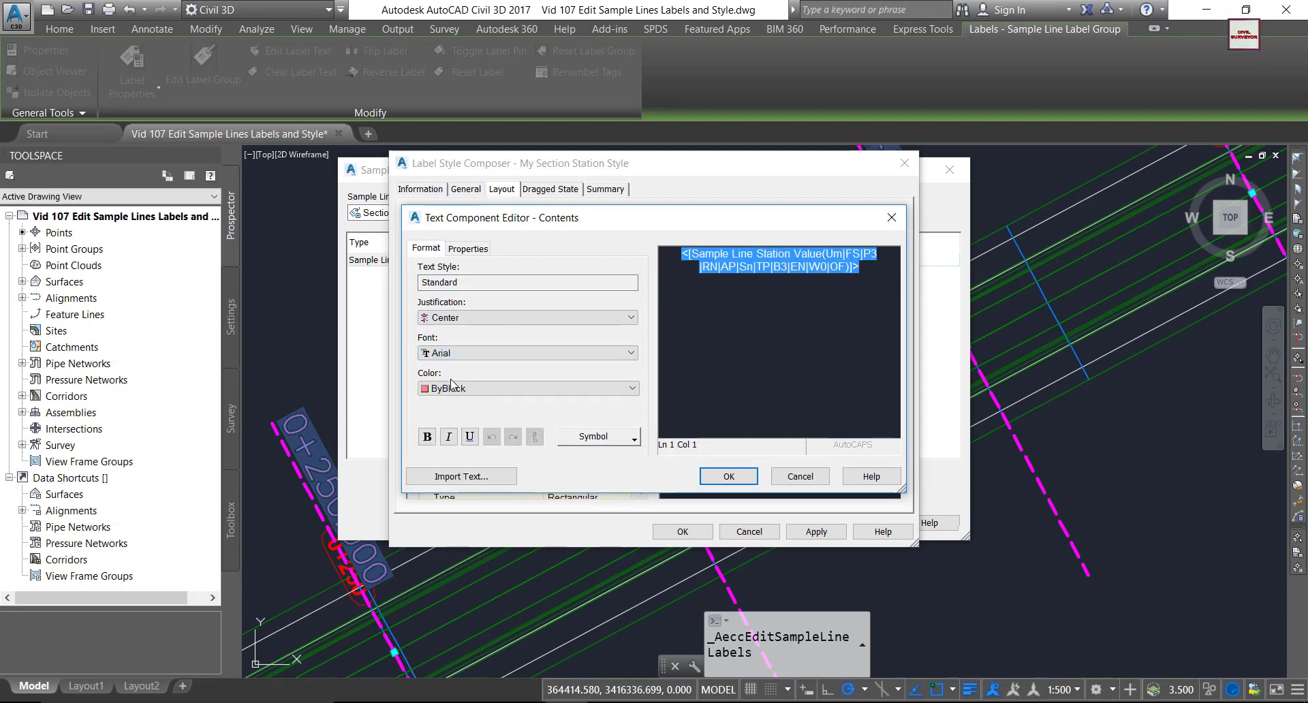
click(437, 389)
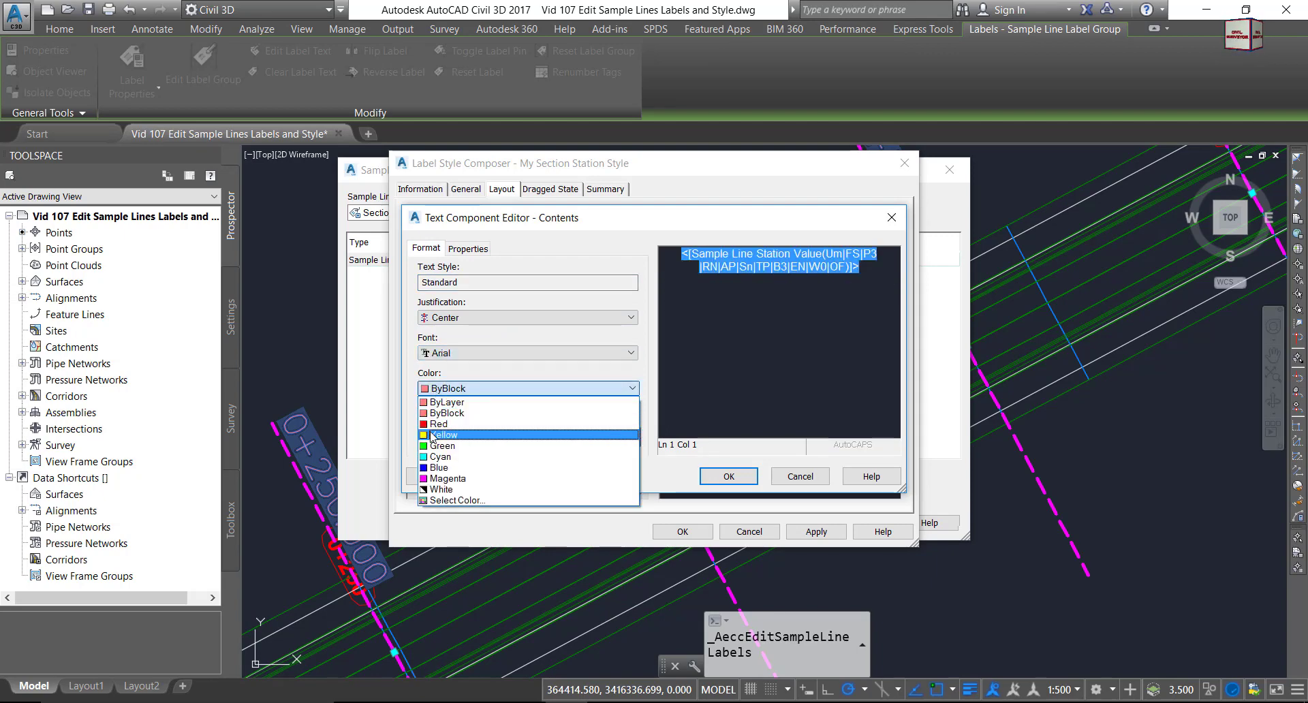
click(436, 430)
Change the station value's Precision modifier to 1 for whole-number stations.
click(473, 250)
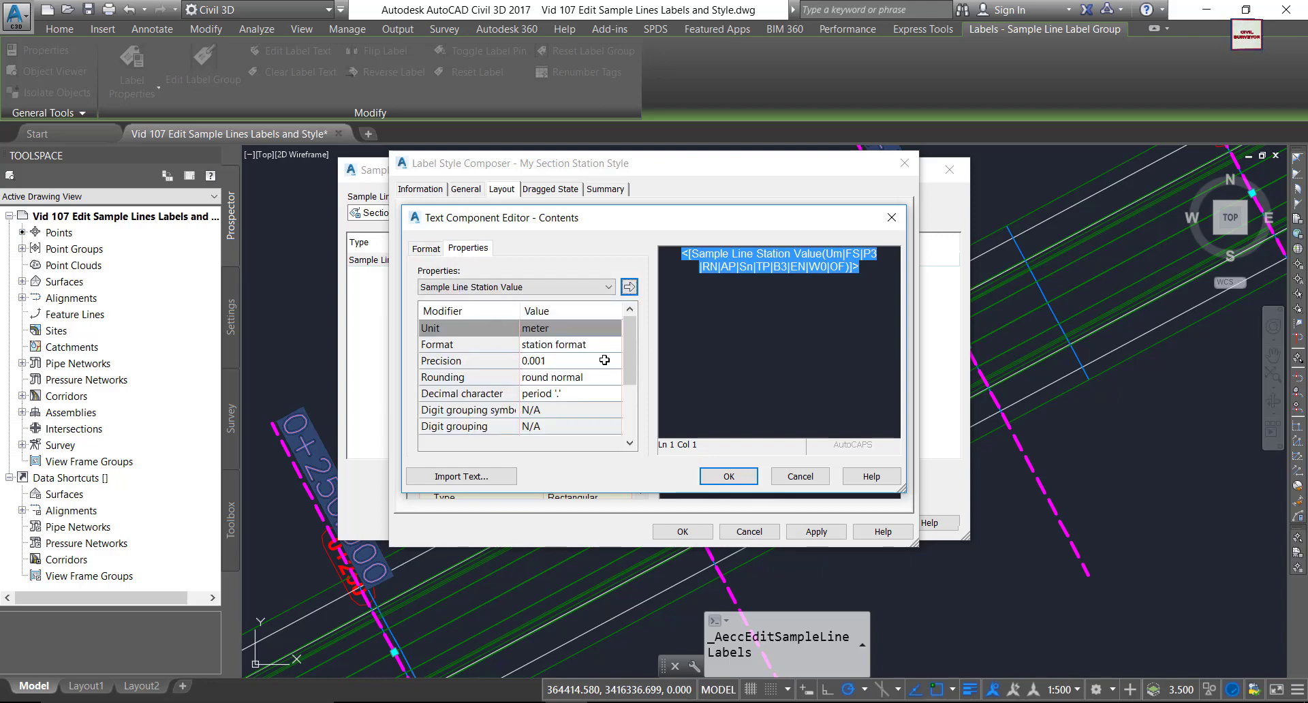
click(556, 363)
click(556, 366)
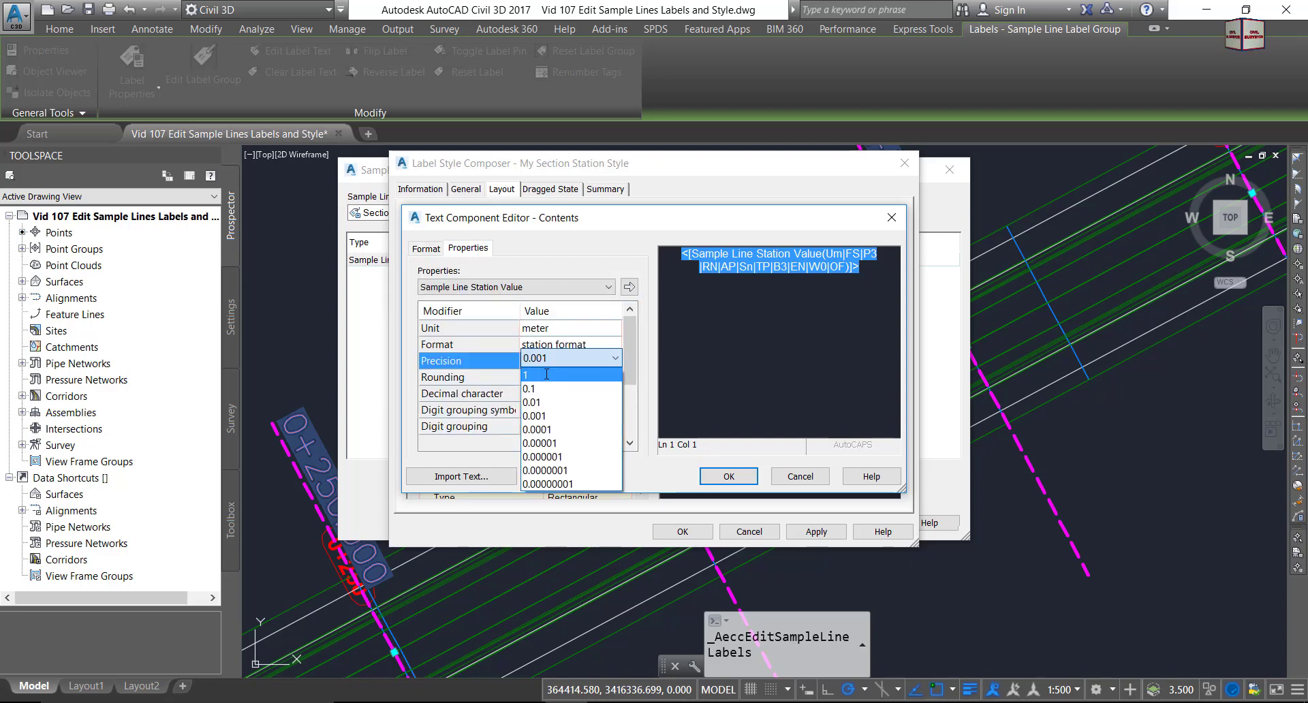
click(541, 375)
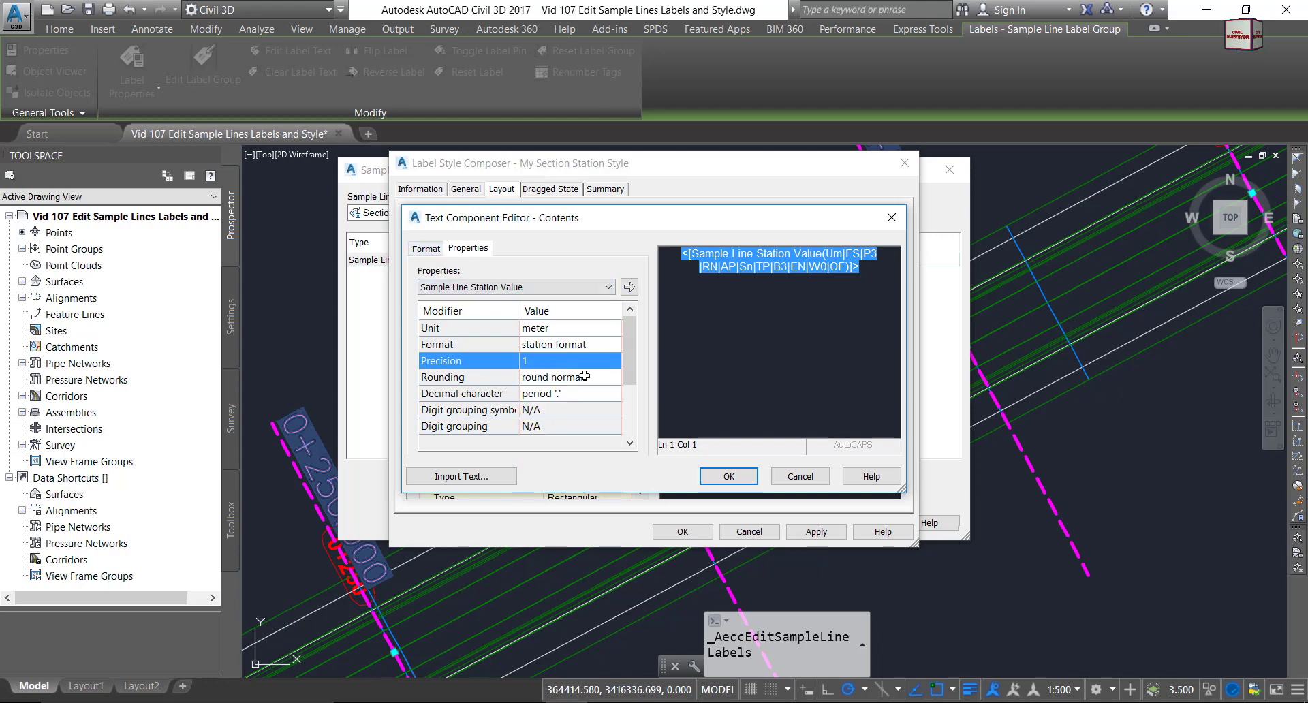
click(629, 288)
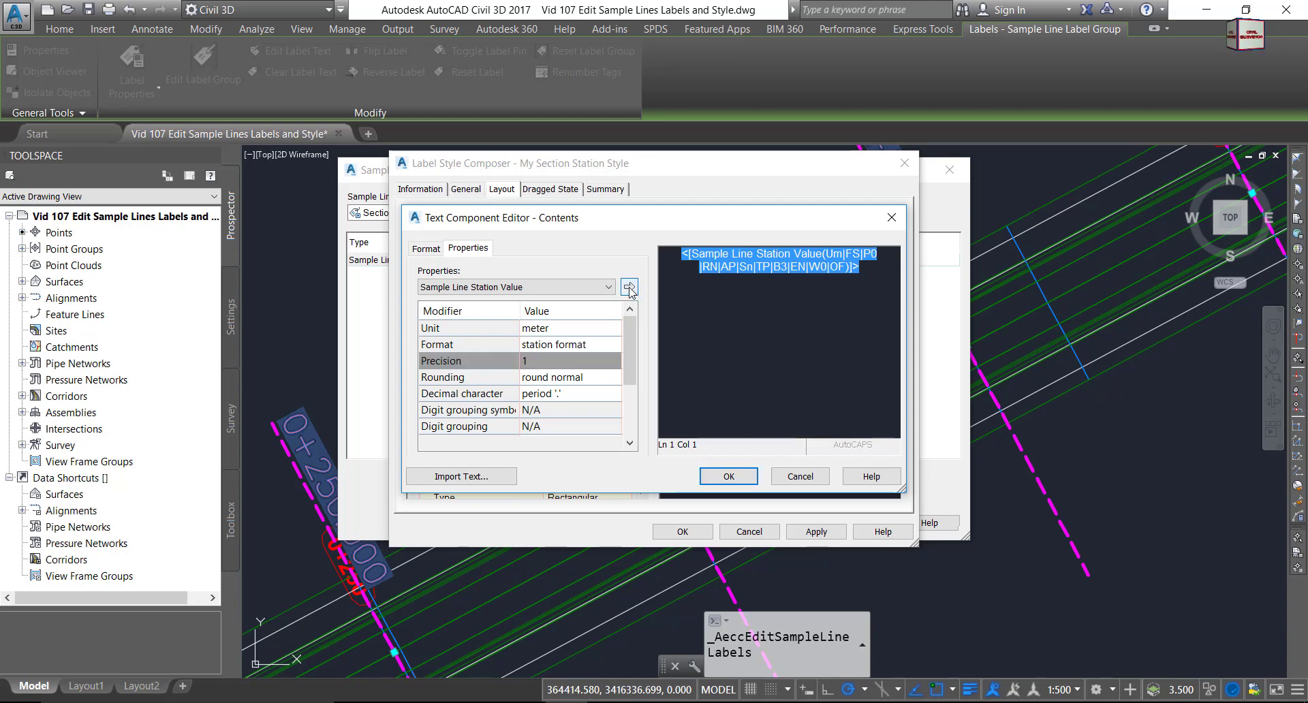
Save the style changes and assign My Section Station Style to the sample line labels.
click(726, 481)
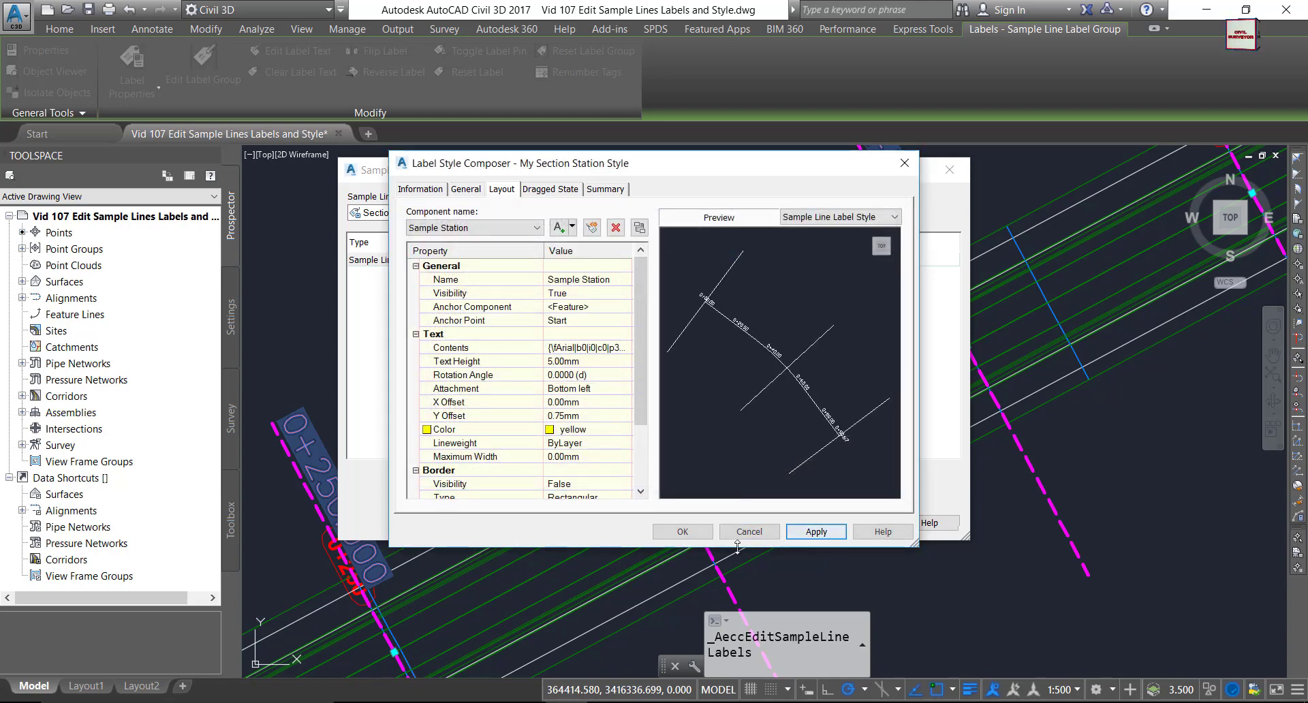
click(683, 531)
click(634, 344)
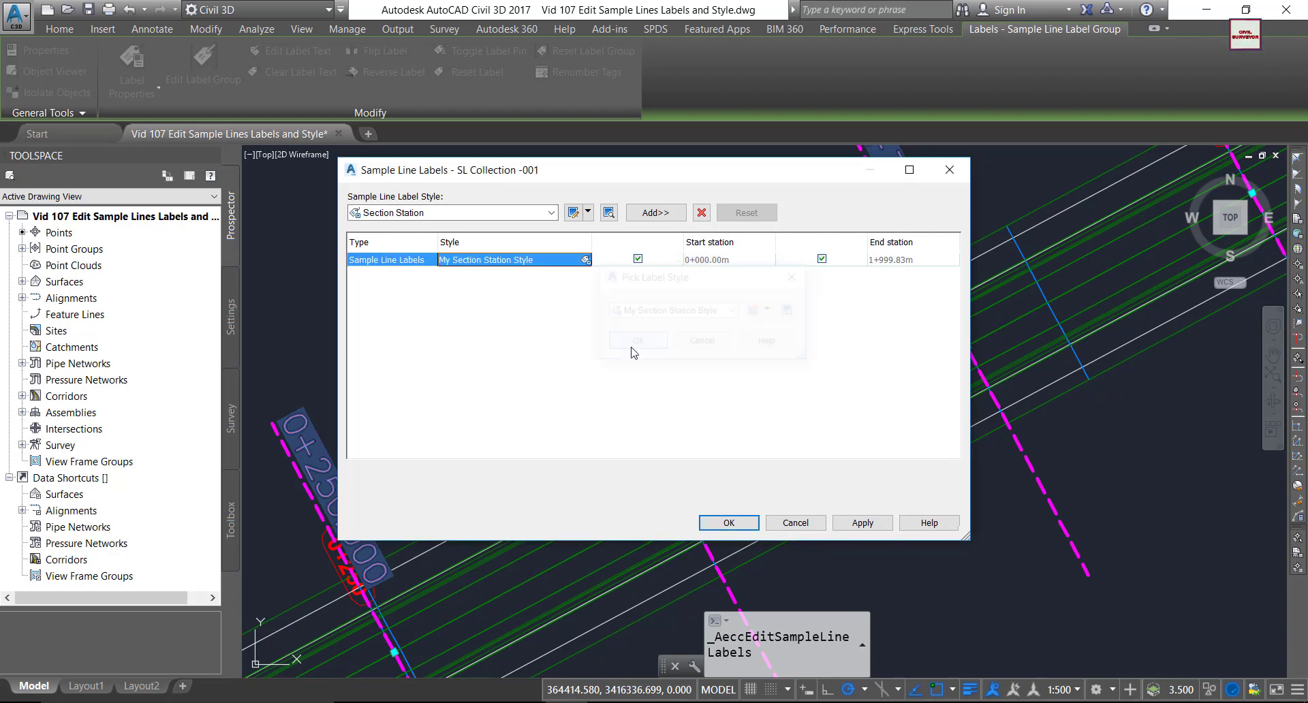
Apply the new labels and zoom along the alignment to check stations like 0+275 and 1+050.
click(730, 525)
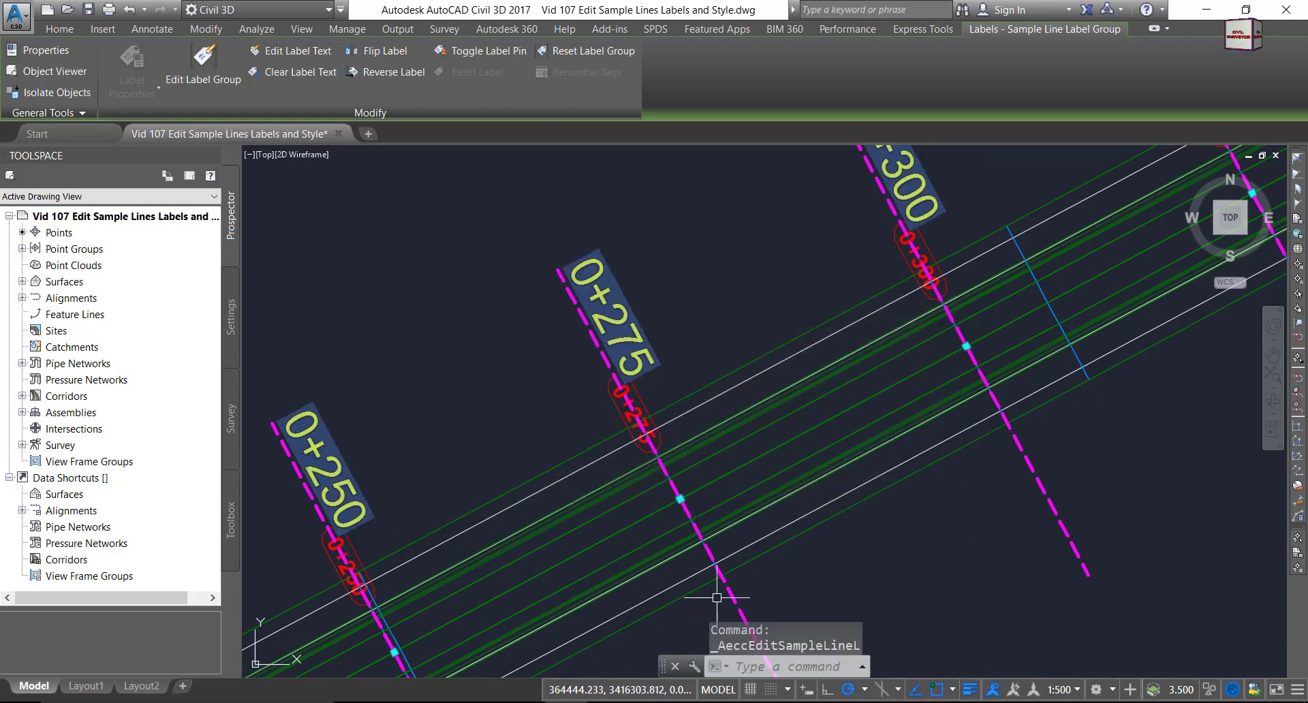
key(Escape)
scroll(606, 395, up, 2)
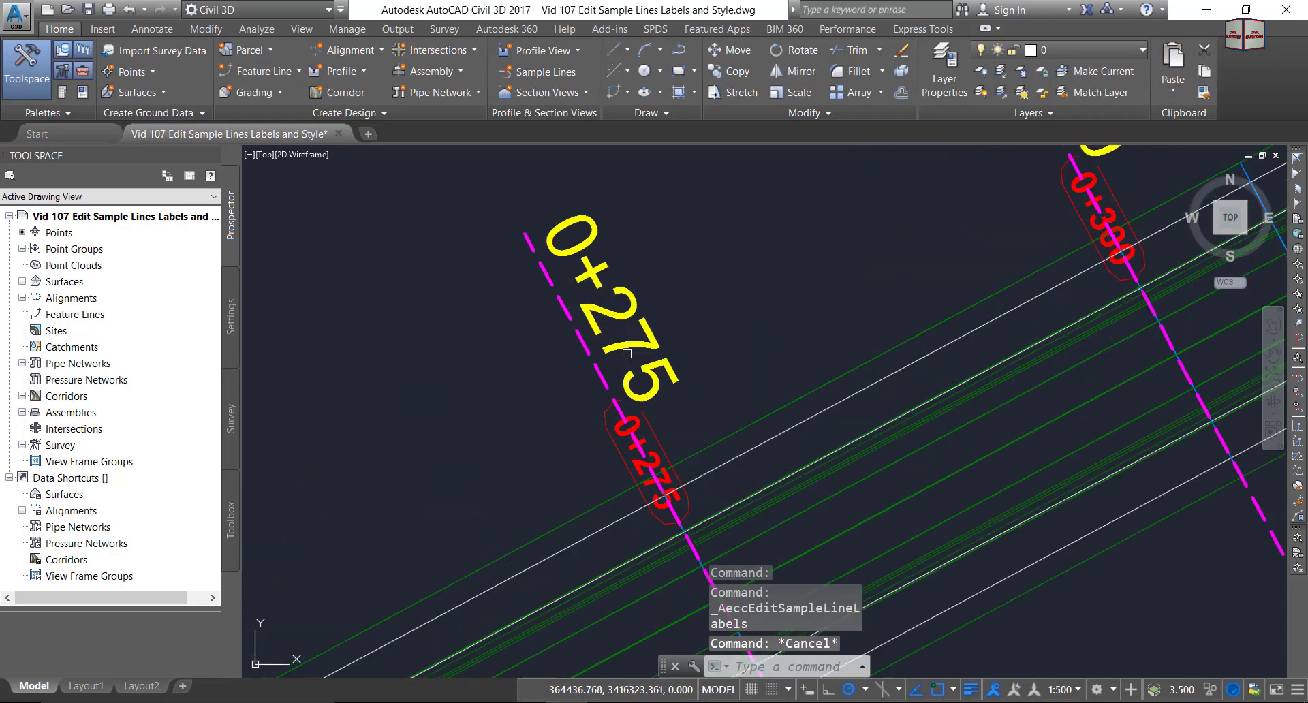
scroll(640, 344, down, 6)
scroll(635, 339, down, 5)
scroll(695, 301, down, 1)
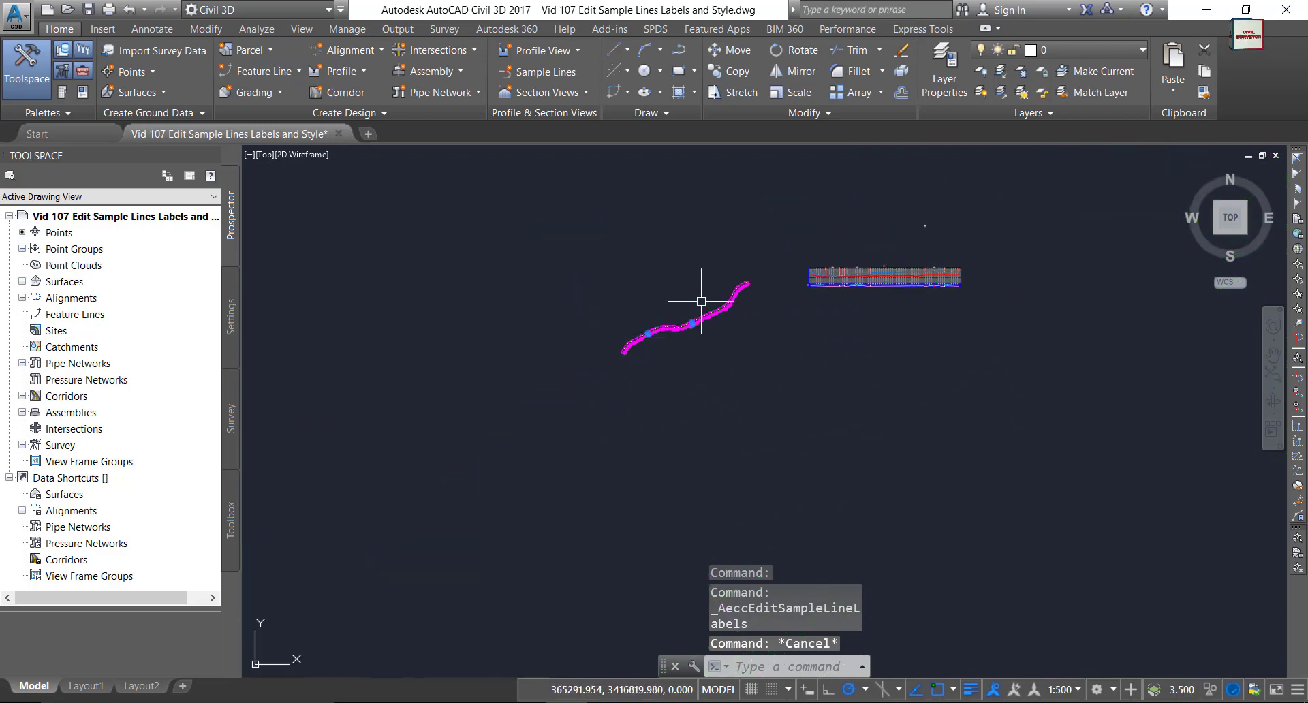
scroll(695, 301, up, 2)
key(Escape)
key(Escape)
scroll(654, 381, up, 5)
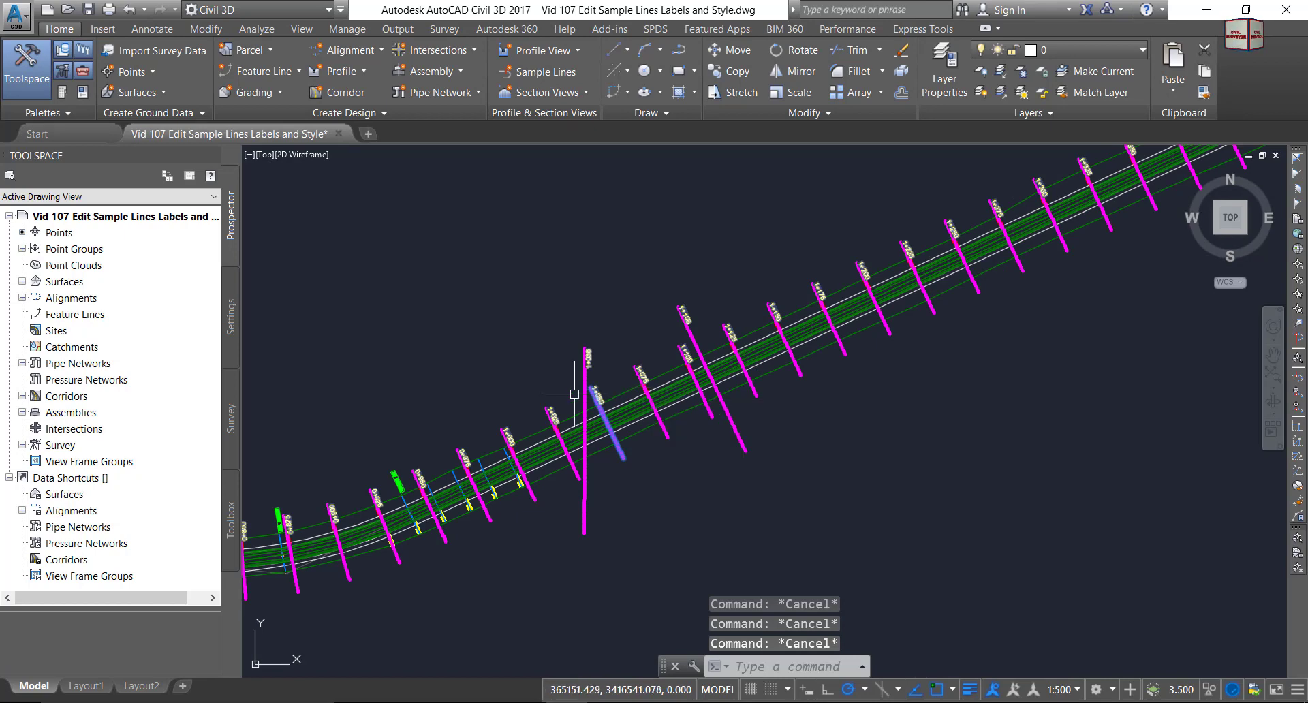
scroll(594, 380, up, 6)
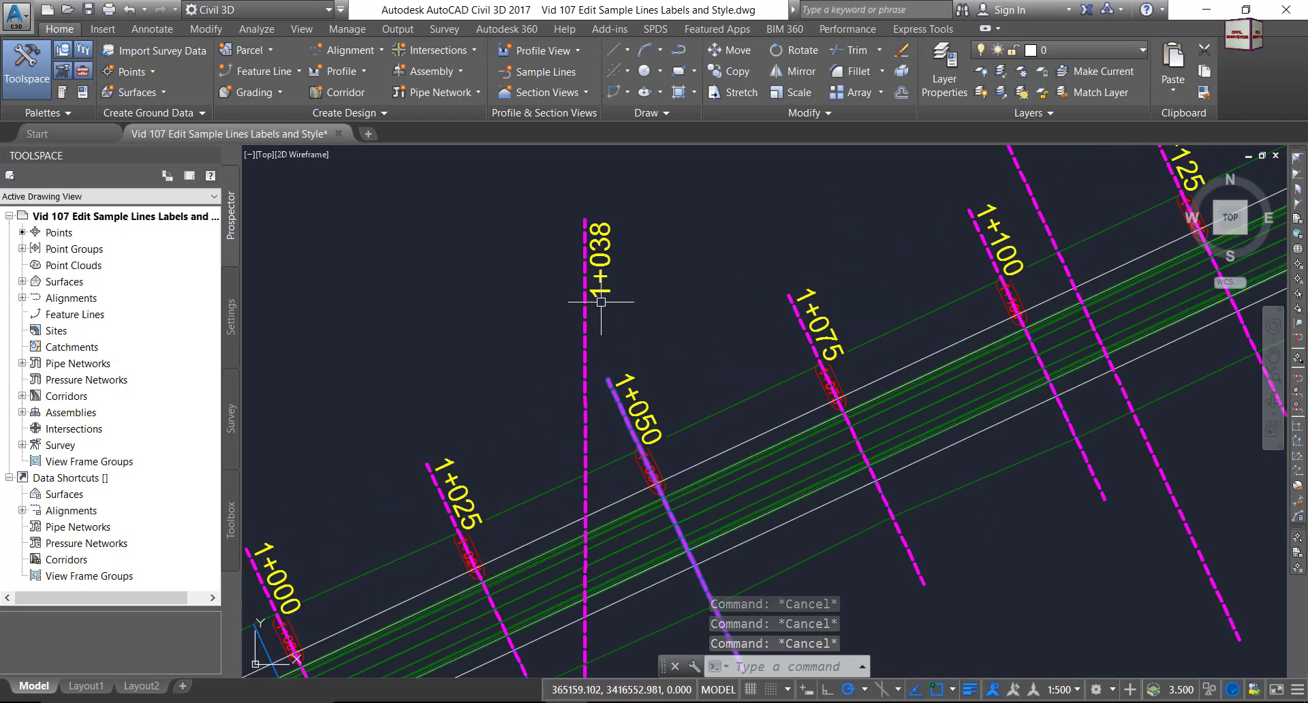
scroll(635, 291, down, 10)
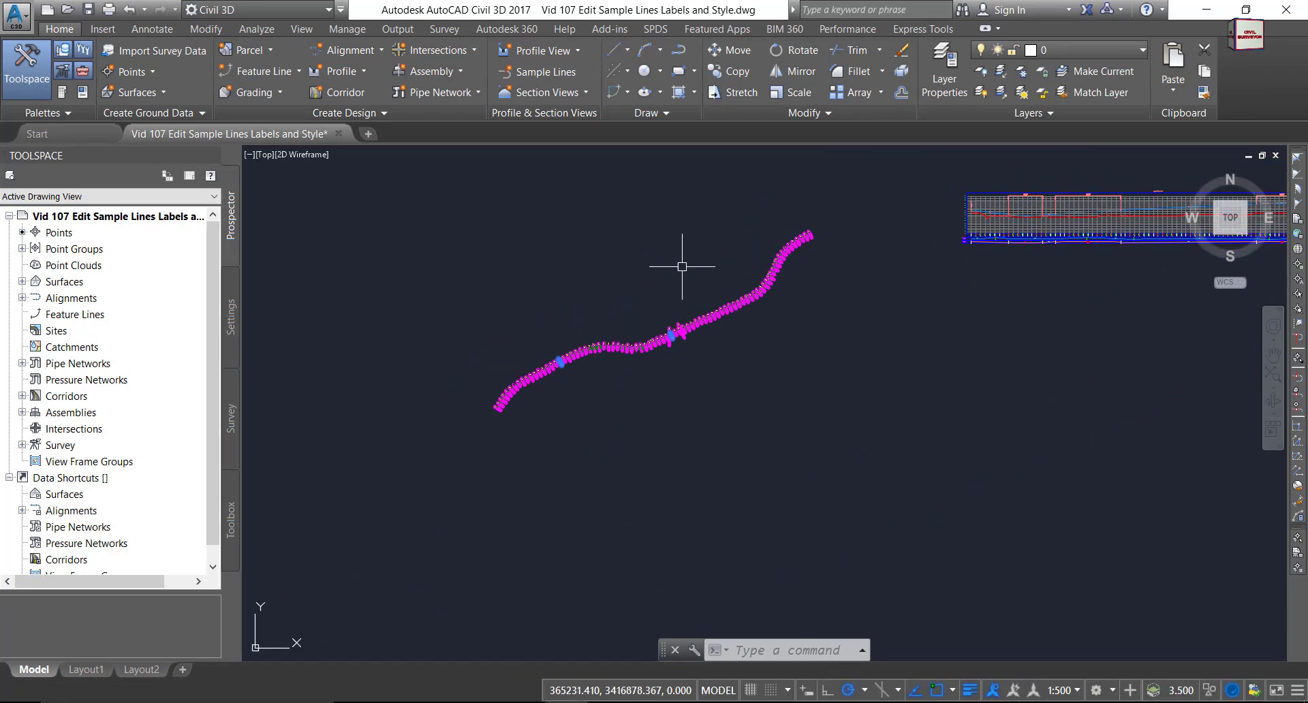
scroll(682, 264, up, 5)
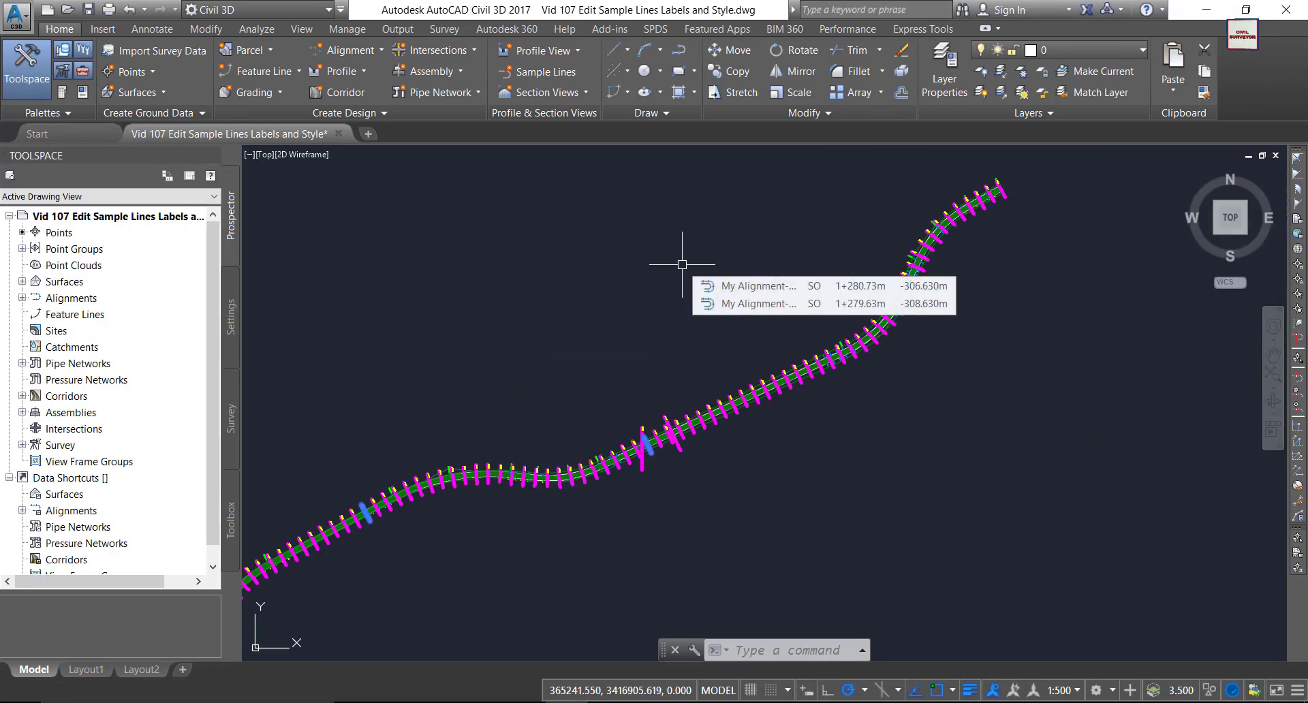